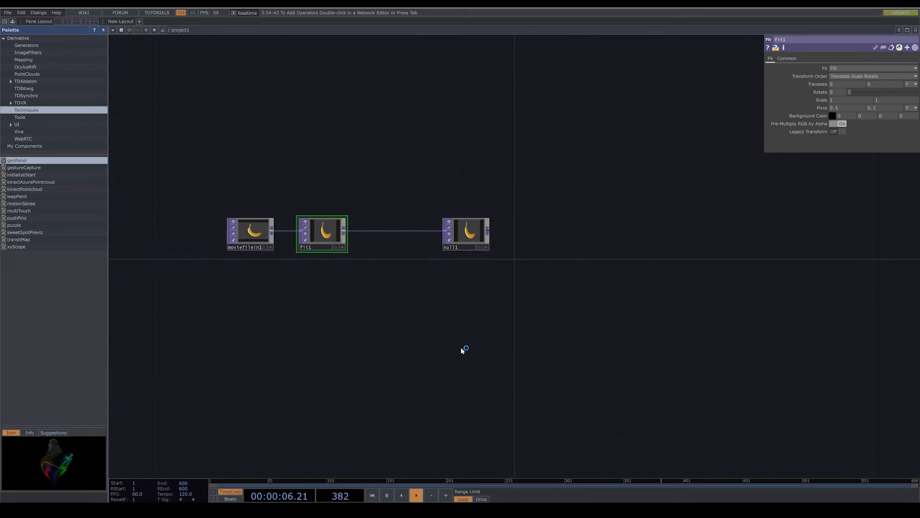
# - Add a Constant CHOP below the Fit node and set its chan1 value to 200
pyautogui.moveTo(458, 236); pyautogui.dragTo(414, 236)
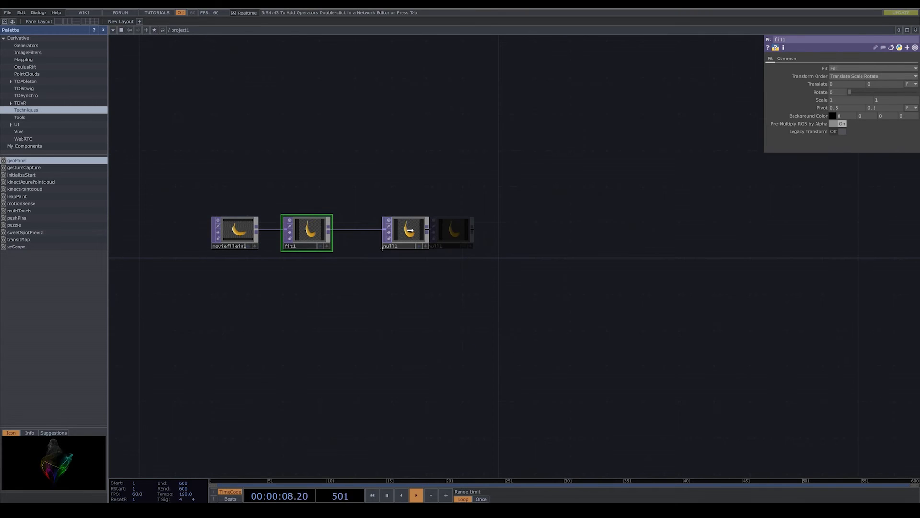
pyautogui.press('Tab')
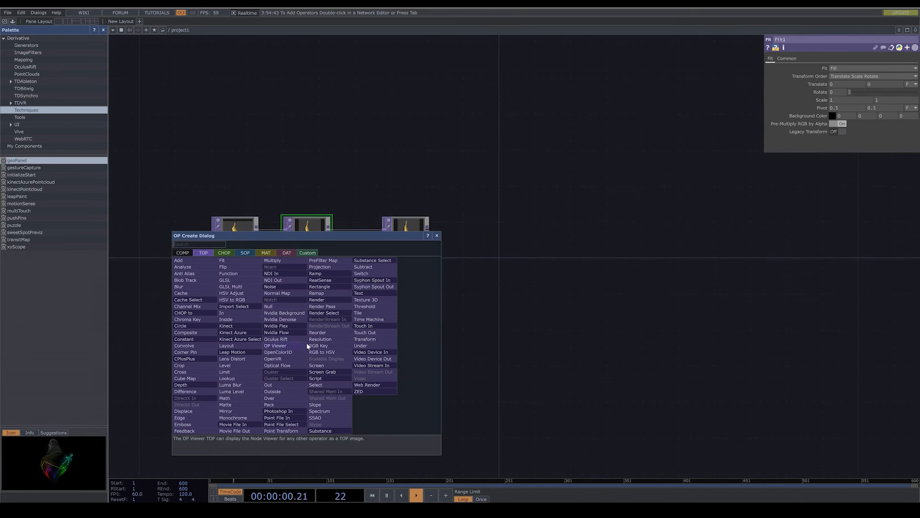
pyautogui.click(225, 252)
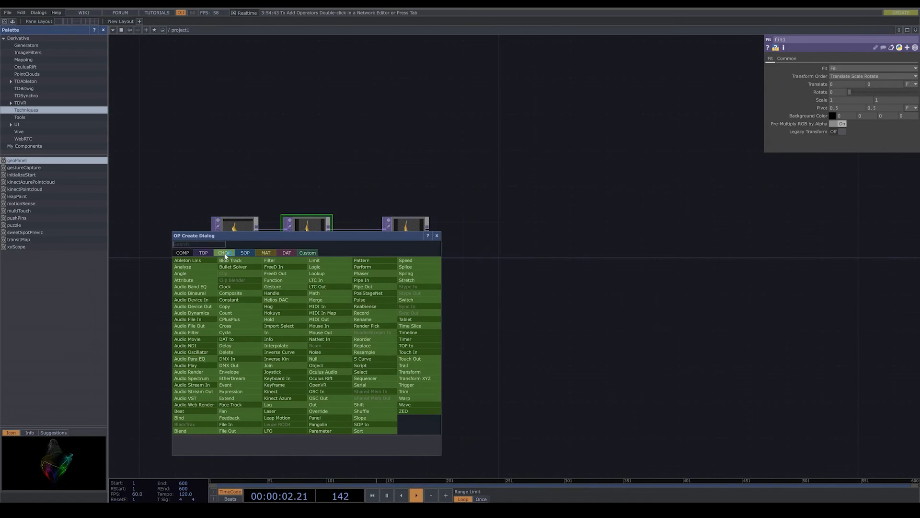
pyautogui.write('c')
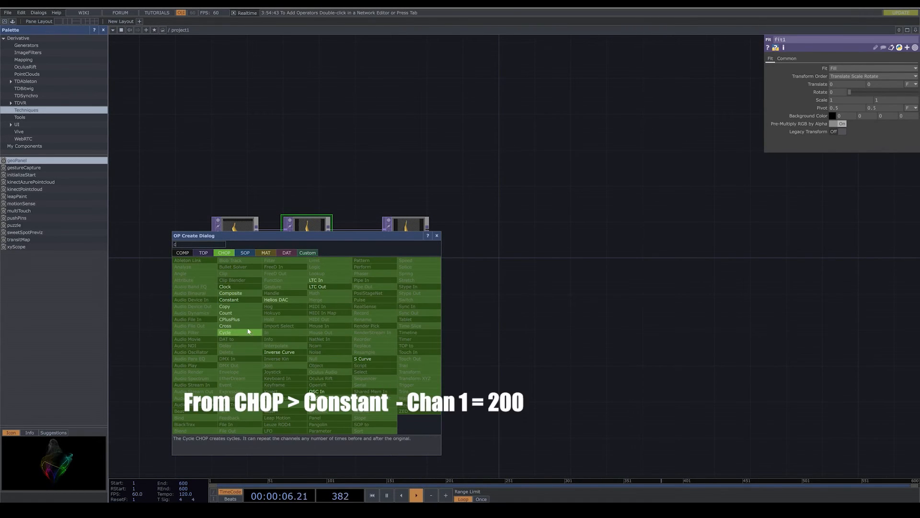
pyautogui.click(246, 298)
pyautogui.click(308, 359)
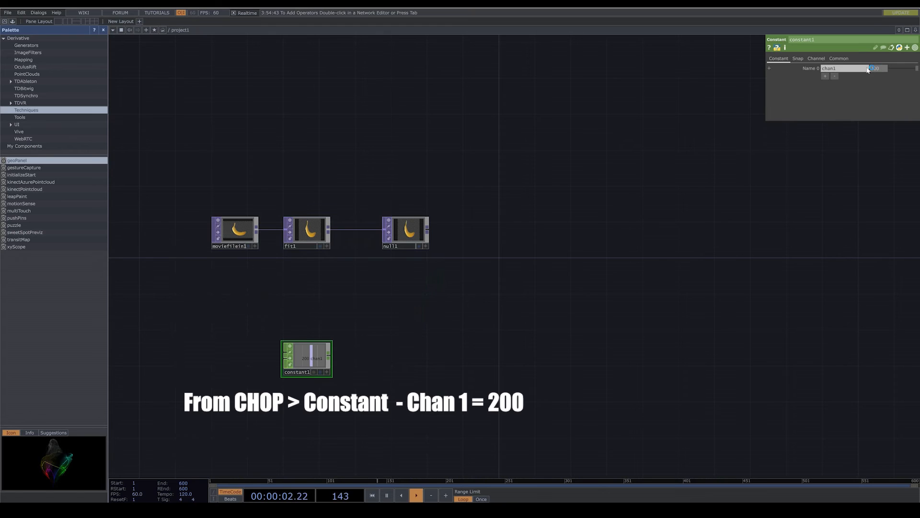
# - Link the Fit TOP's output resolution to the Constant's chan1 channel as a CHOP reference
pyautogui.click(309, 231)
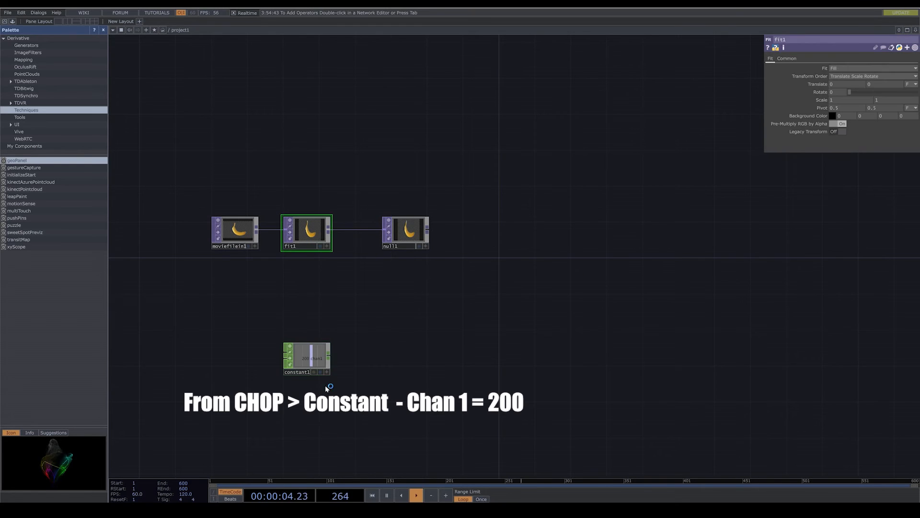
pyautogui.click(787, 58)
pyautogui.moveTo(294, 361); pyautogui.dragTo(821, 75)
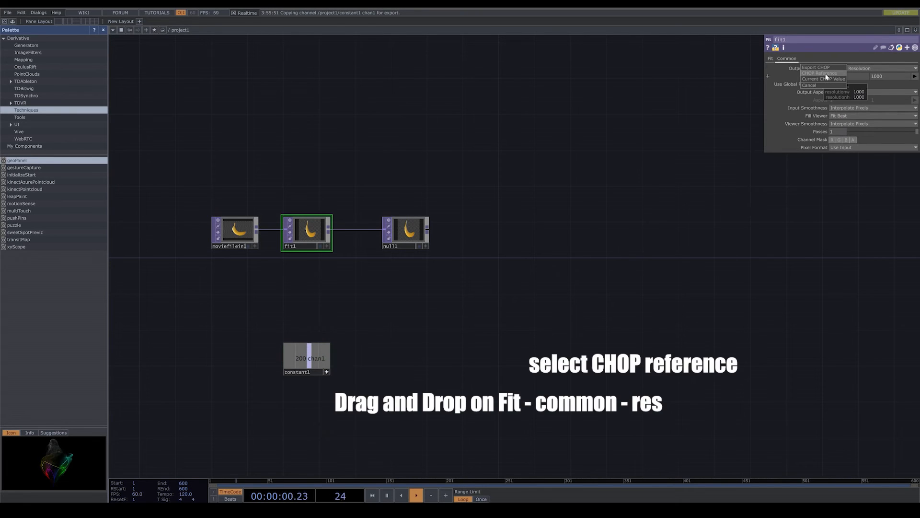
pyautogui.click(824, 73)
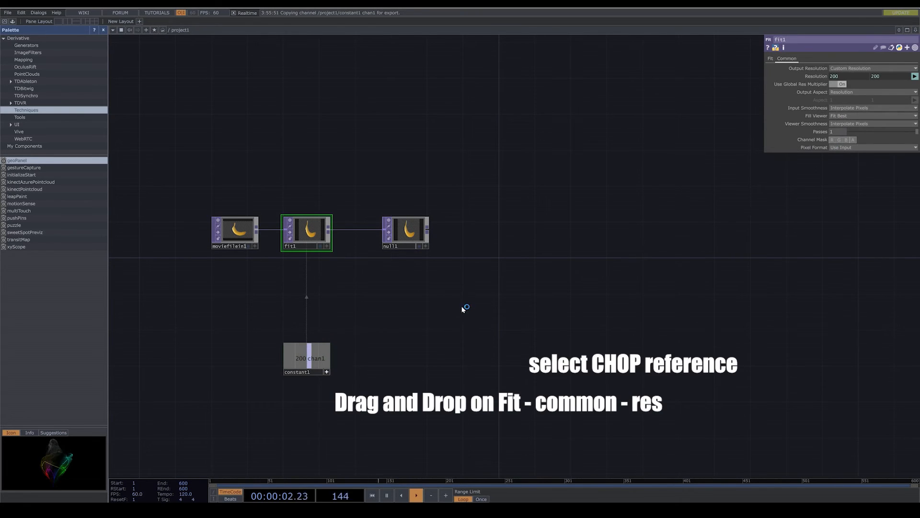
# - Shift the Null TOP slightly away from the Fit node and load the Trillium sample image into the Movie File In TOP
pyautogui.moveTo(463, 306); pyautogui.dragTo(395, 312)
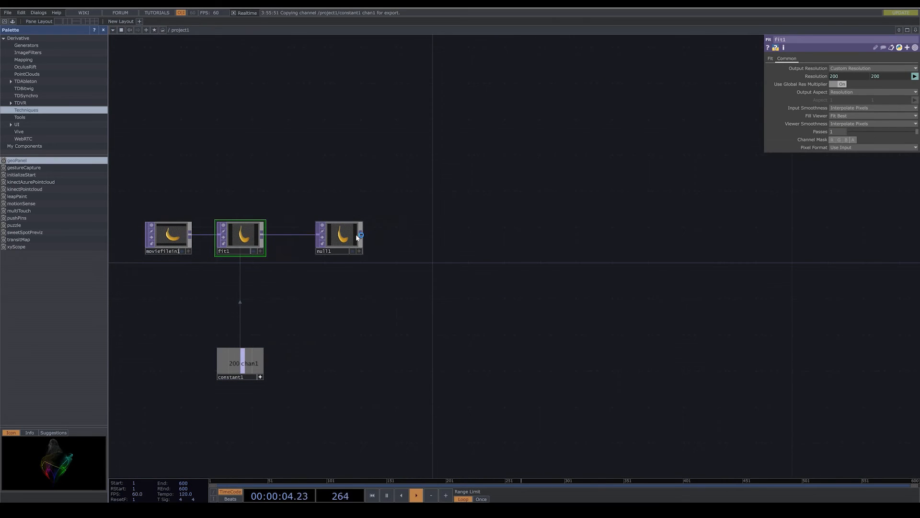
pyautogui.moveTo(360, 233); pyautogui.dragTo(368, 234)
pyautogui.click(163, 245)
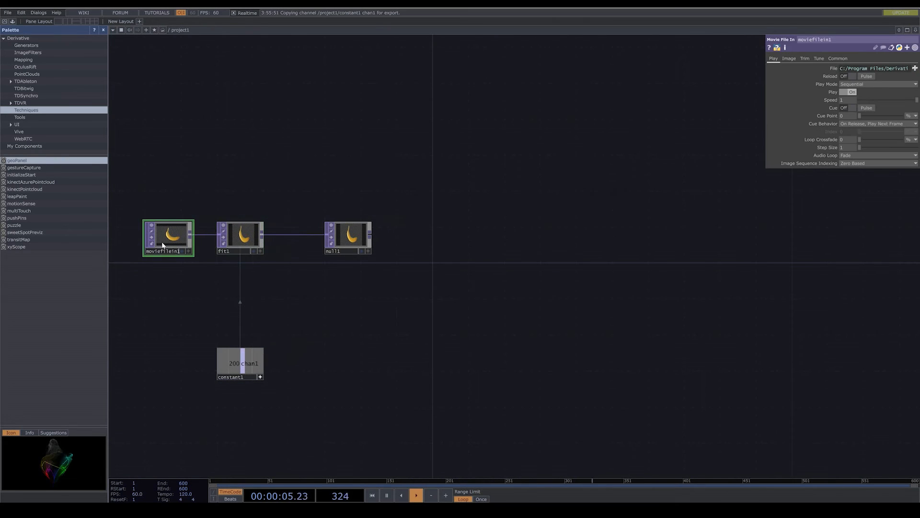
pyautogui.click(915, 68)
pyautogui.scroll(-5, 194, 168)
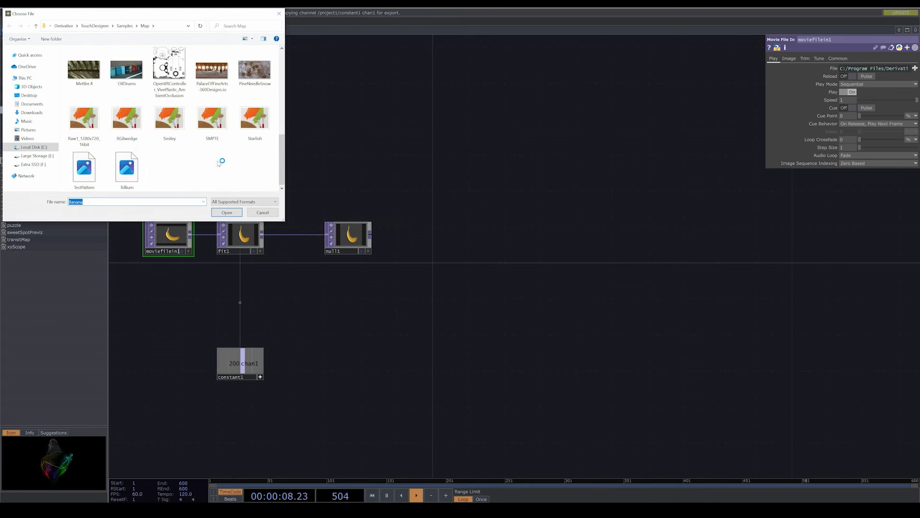
pyautogui.doubleClick(138, 174)
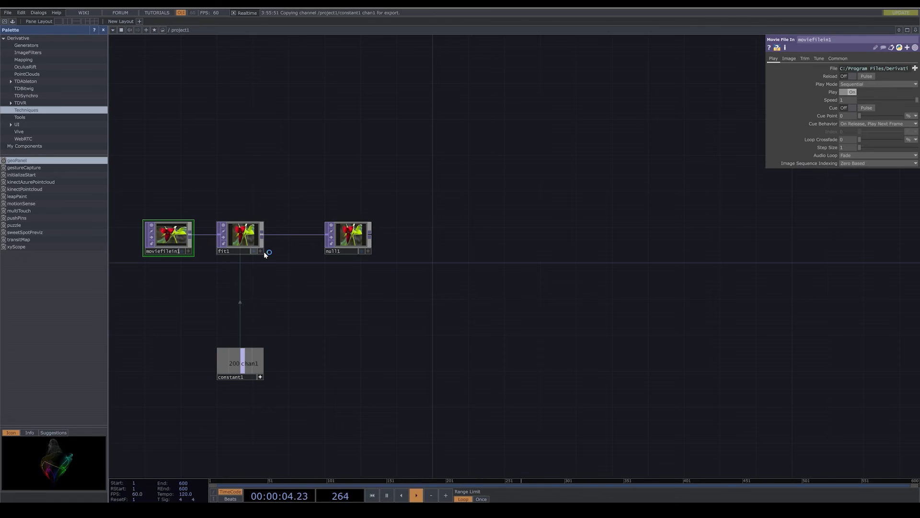
# - Move the Null TOP farther away, add a Noise TOP below the chain, and feed the Fit output into both Noise inputs
pyautogui.moveTo(357, 242); pyautogui.dragTo(419, 242)
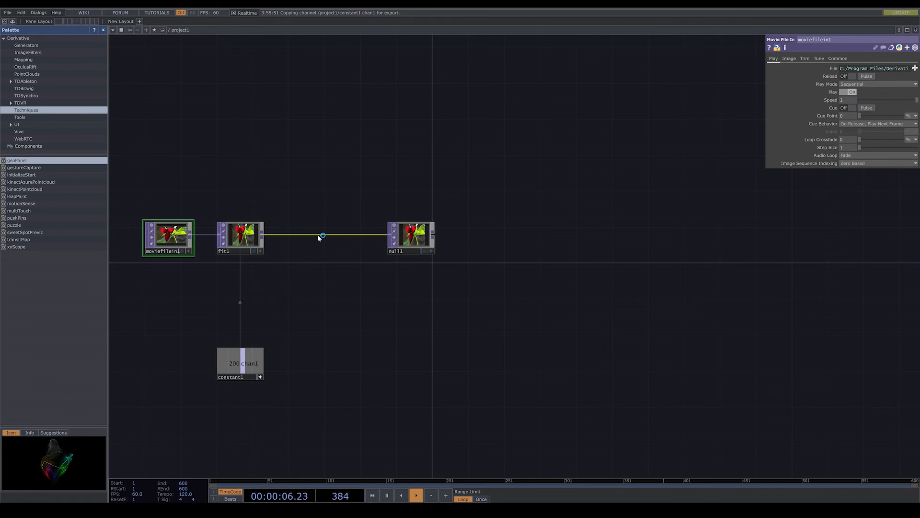
pyautogui.rightClick(319, 238)
pyautogui.click(329, 238)
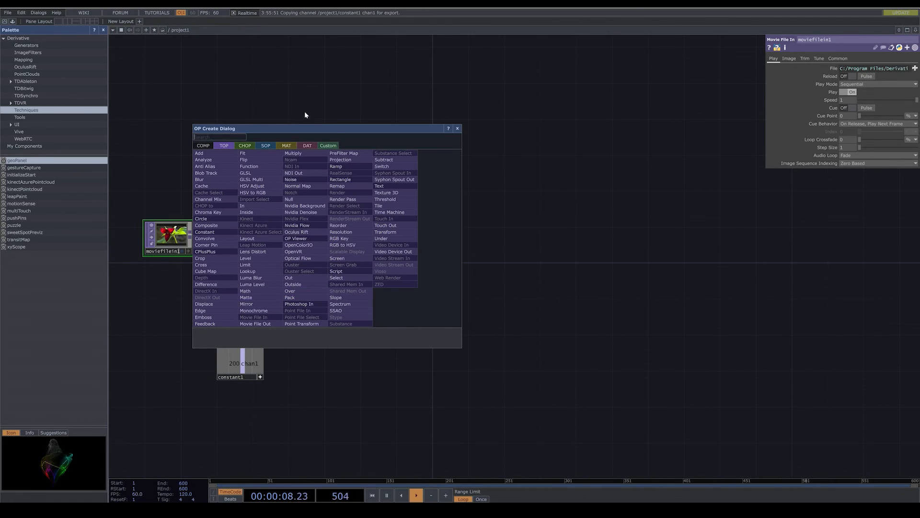
pyautogui.click(294, 180)
pyautogui.click(366, 319)
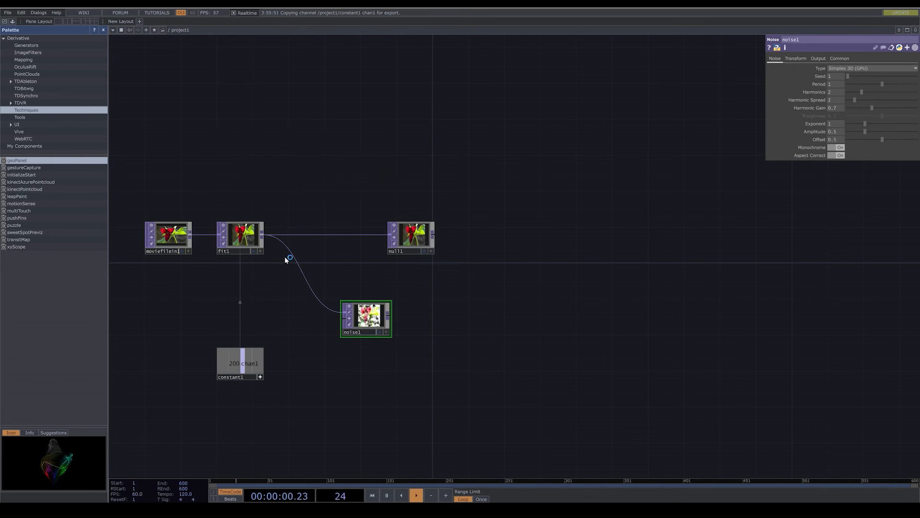
pyautogui.moveTo(262, 235); pyautogui.dragTo(353, 325)
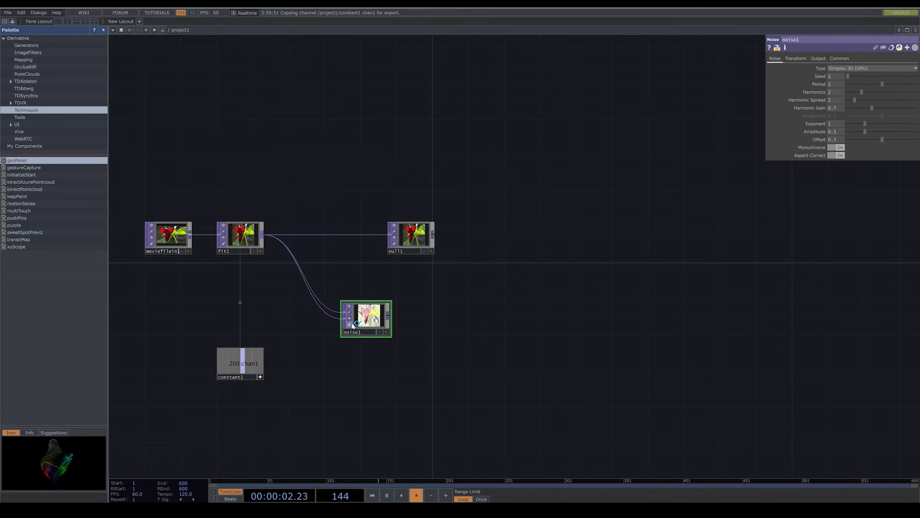
# - Set the Noise TOP's seed to 674, period 1.38, harmonics 1, harmonic spread 0.2, harmonic gain 0 and exponent 0.73
pyautogui.scroll(6, 355, 326)
pyautogui.moveTo(535, 326); pyautogui.dragTo(597, 329)
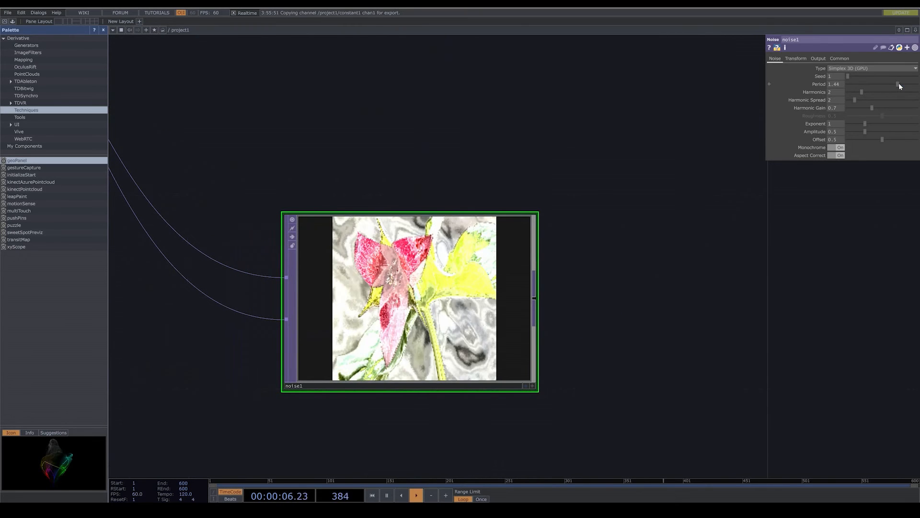
pyautogui.moveTo(887, 85); pyautogui.dragTo(852, 93)
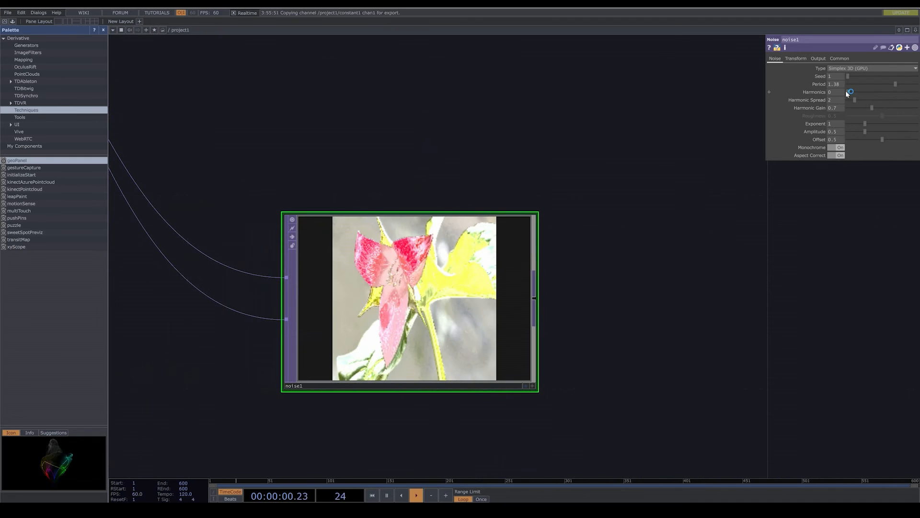
pyautogui.moveTo(849, 92); pyautogui.dragTo(850, 101)
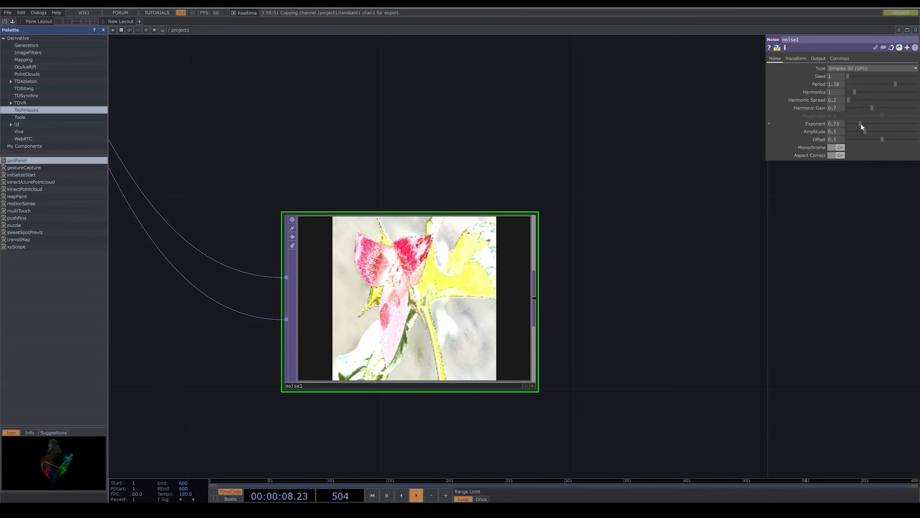
pyautogui.moveTo(861, 123); pyautogui.dragTo(847, 110)
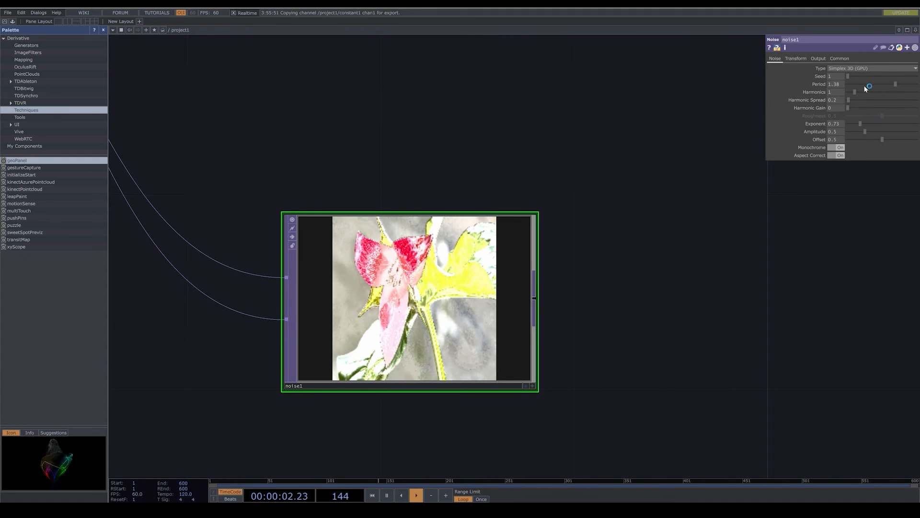
pyautogui.moveTo(852, 75); pyautogui.dragTo(854, 76)
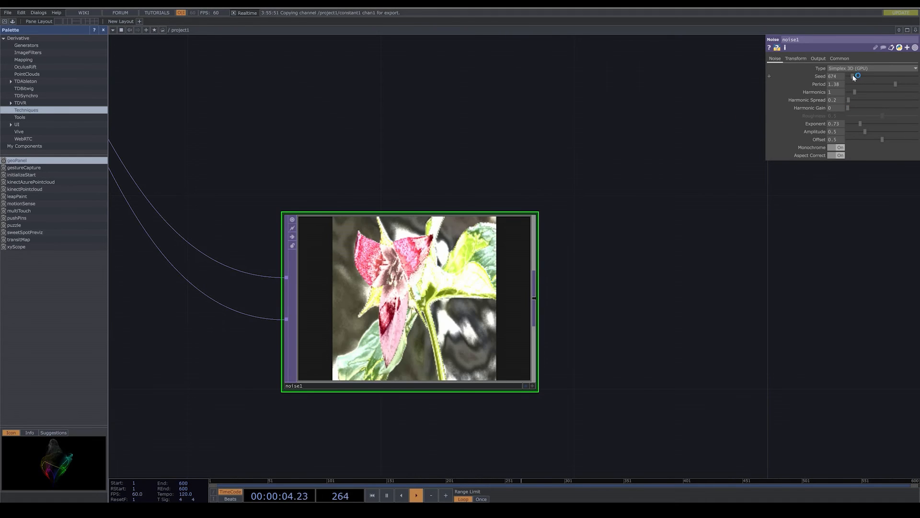
# - Position the Noise node directly beneath the Null node in the network
pyautogui.scroll(-5, 633, 307)
pyautogui.moveTo(637, 333); pyautogui.dragTo(504, 332)
pyautogui.scroll(-3, 503, 350)
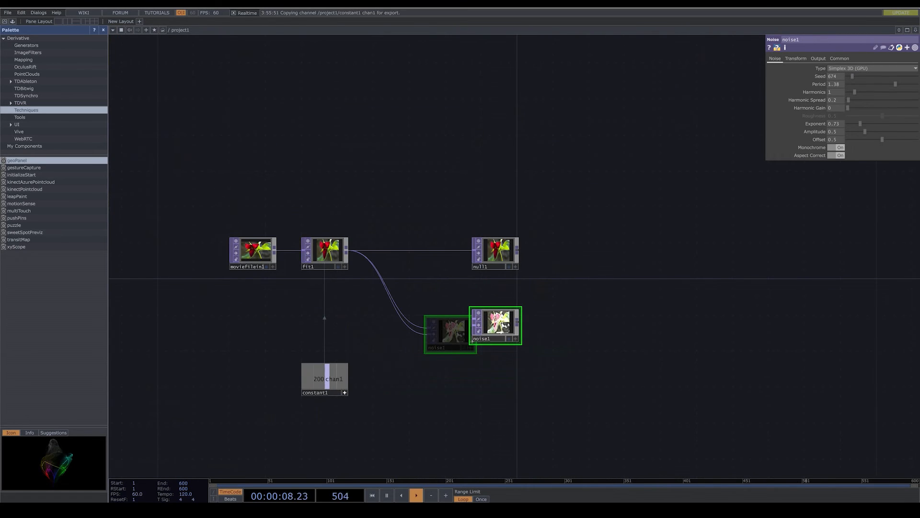
# - Add a Grid SOP in the empty area above the image chain
pyautogui.moveTo(401, 179); pyautogui.dragTo(417, 236)
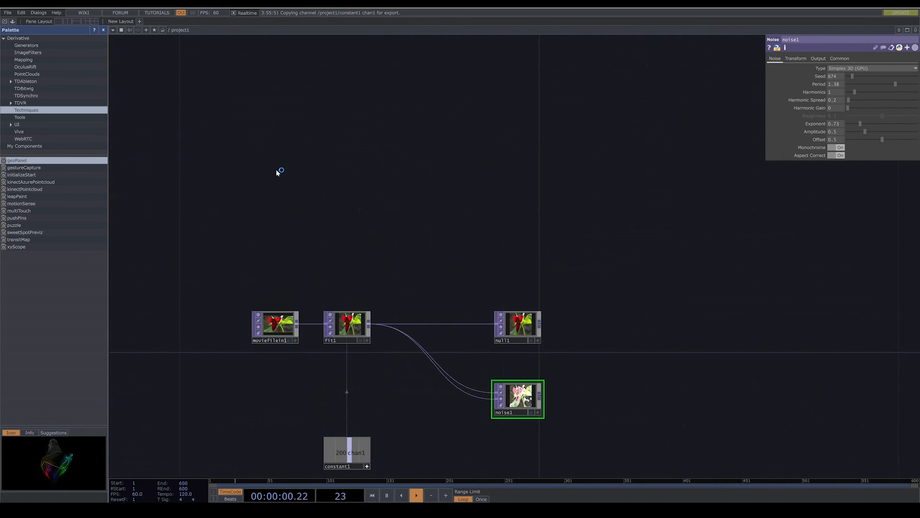
pyautogui.press('Tab')
pyautogui.click(215, 79)
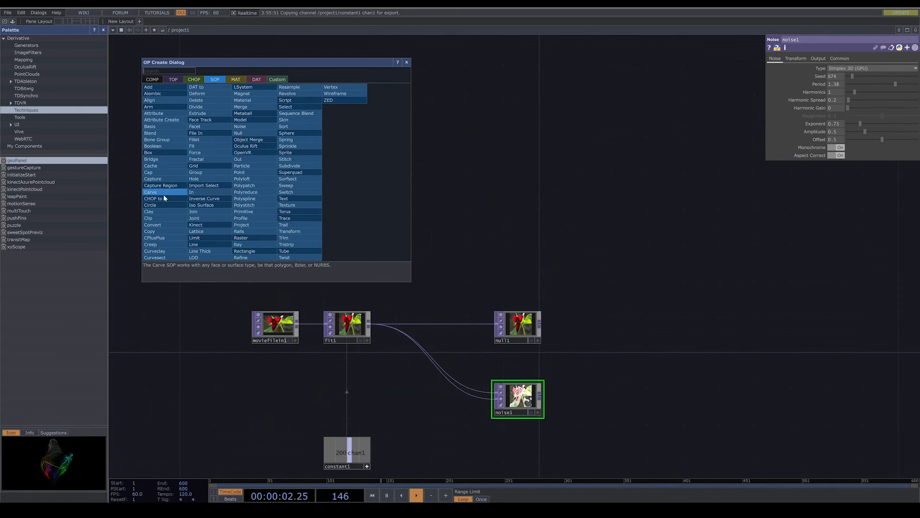
pyautogui.write('g')
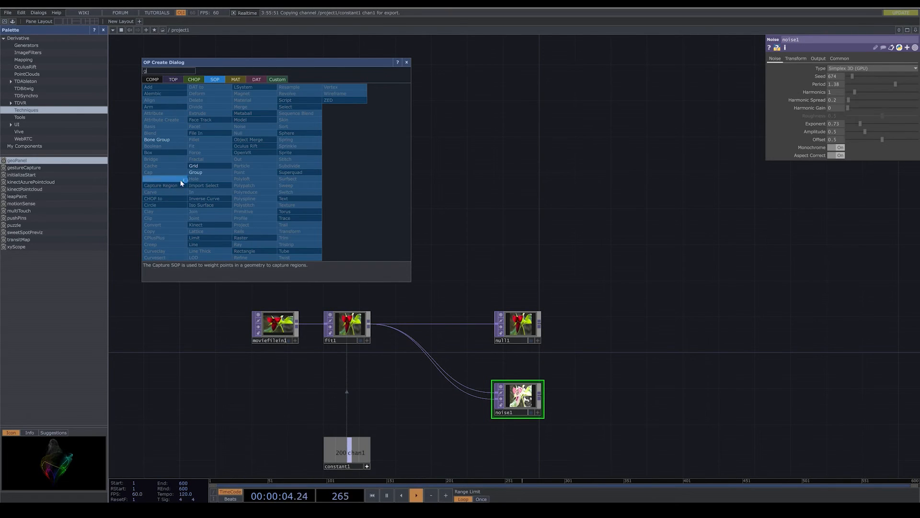
pyautogui.click(194, 168)
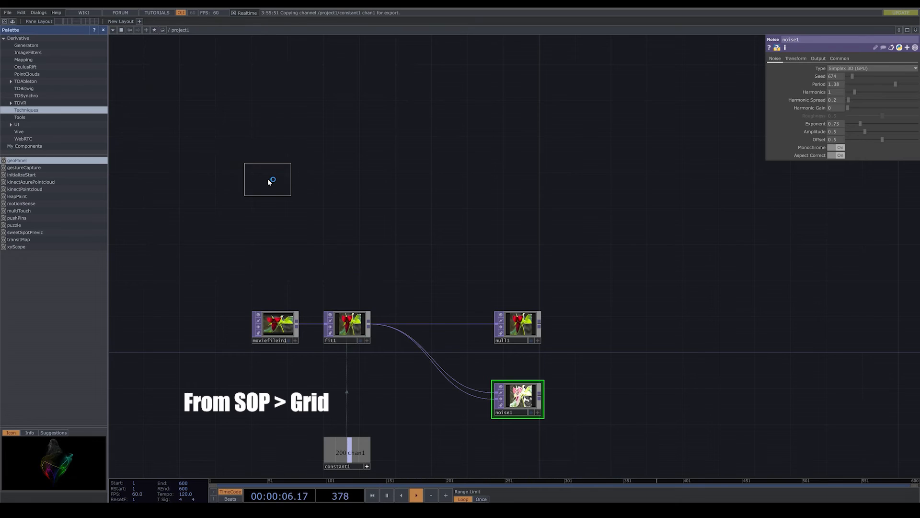
pyautogui.click(268, 181)
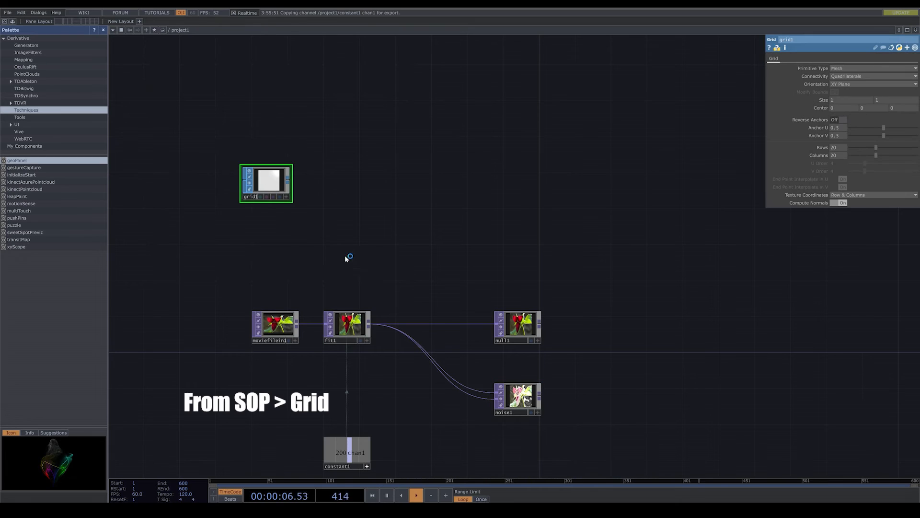
# - Link the Grid's Rows and Columns to the Constant's chan1 channel
pyautogui.moveTo(834, 148); pyautogui.dragTo(837, 147)
pyautogui.click(839, 147)
pyautogui.moveTo(337, 453); pyautogui.dragTo(838, 156)
pyautogui.click(838, 154)
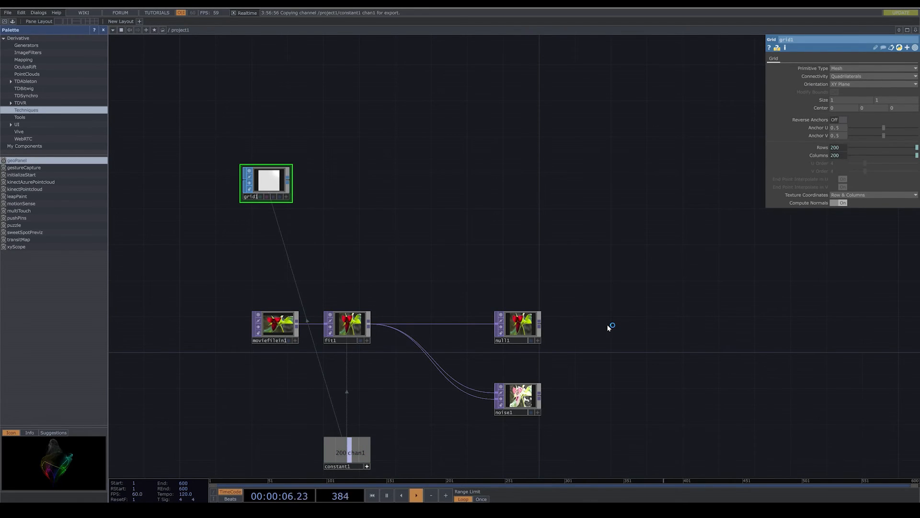
# - Chain a Transform SOP after the Grid and a Null SOP after the Transform
pyautogui.moveTo(620, 357); pyautogui.dragTo(509, 306)
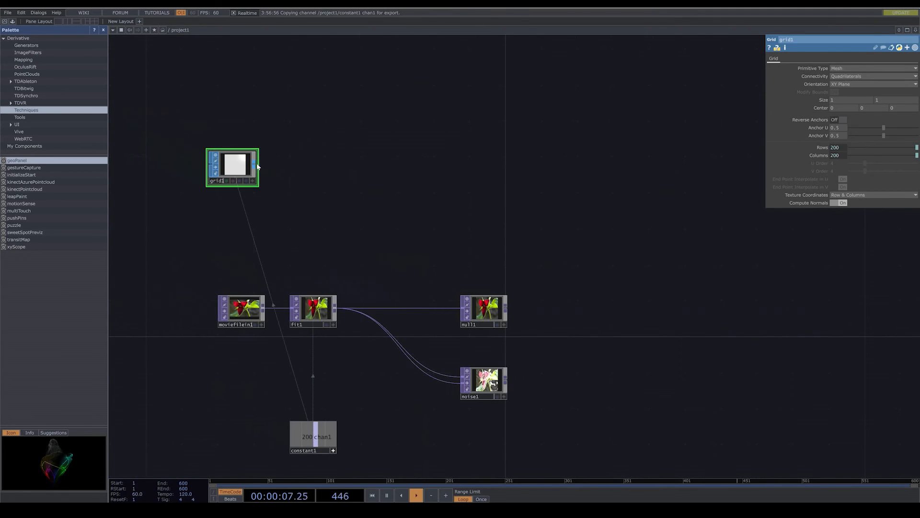
pyautogui.rightClick(256, 165)
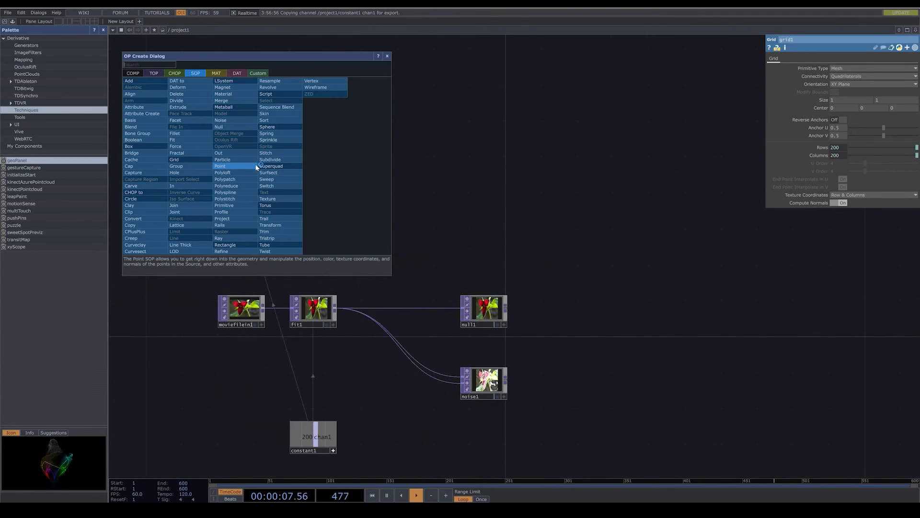
pyautogui.click(289, 225)
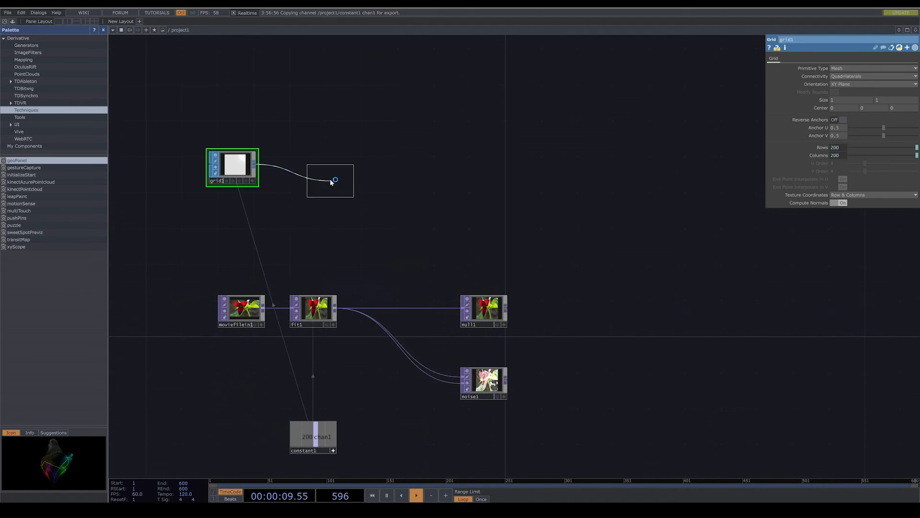
pyautogui.click(330, 171)
pyautogui.rightClick(357, 165)
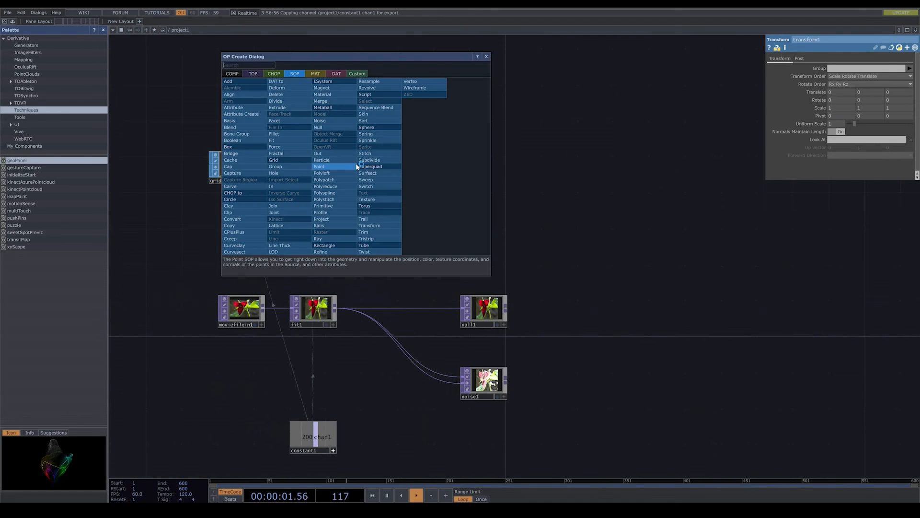
pyautogui.click(327, 128)
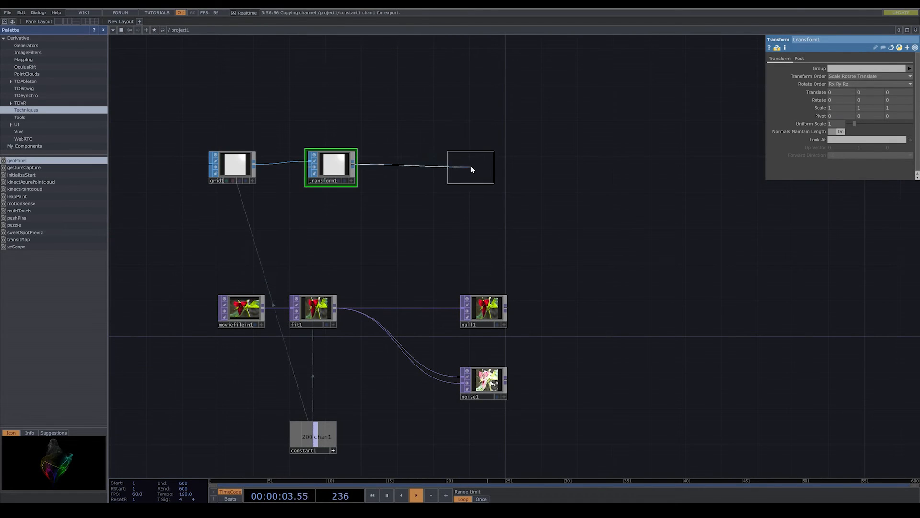
pyautogui.click(474, 166)
# - Create a SOP to CHOP from the grid chain's Null and place it beside that Null
pyautogui.moveTo(535, 207); pyautogui.dragTo(440, 212)
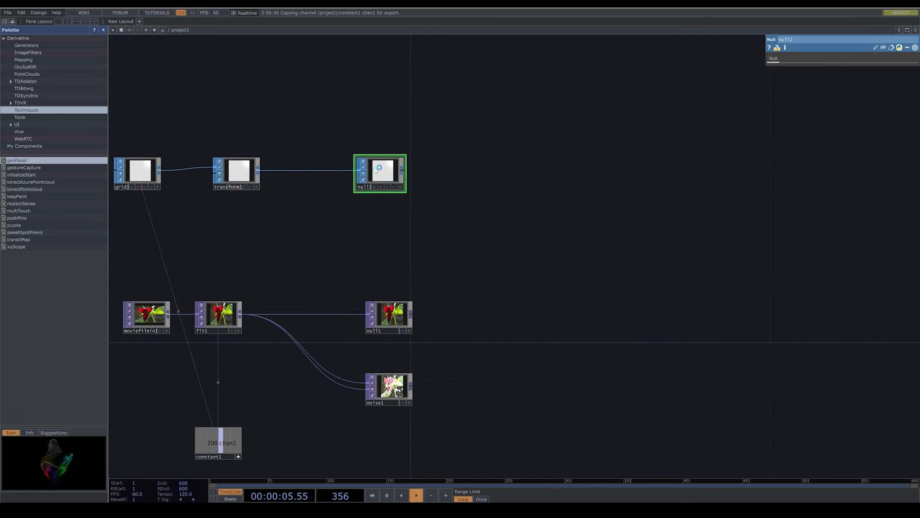
pyautogui.rightClick(401, 171)
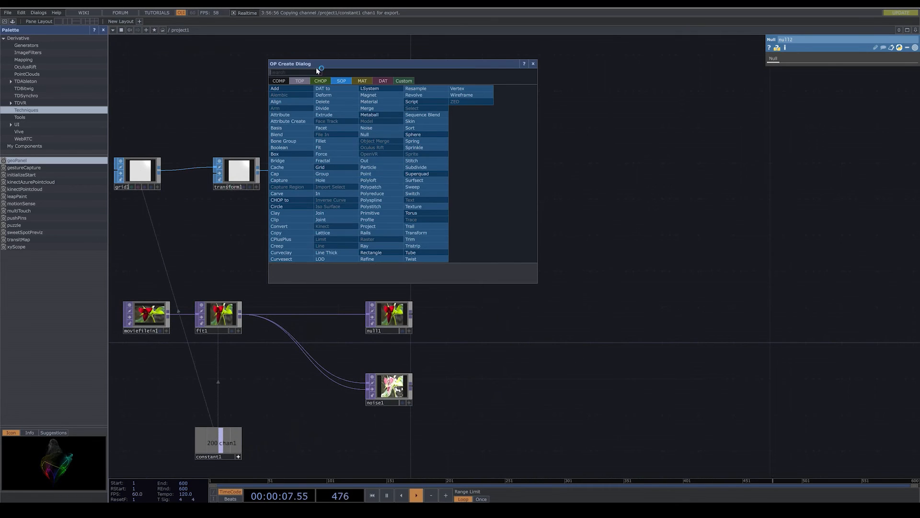
pyautogui.click(321, 82)
pyautogui.click(292, 95)
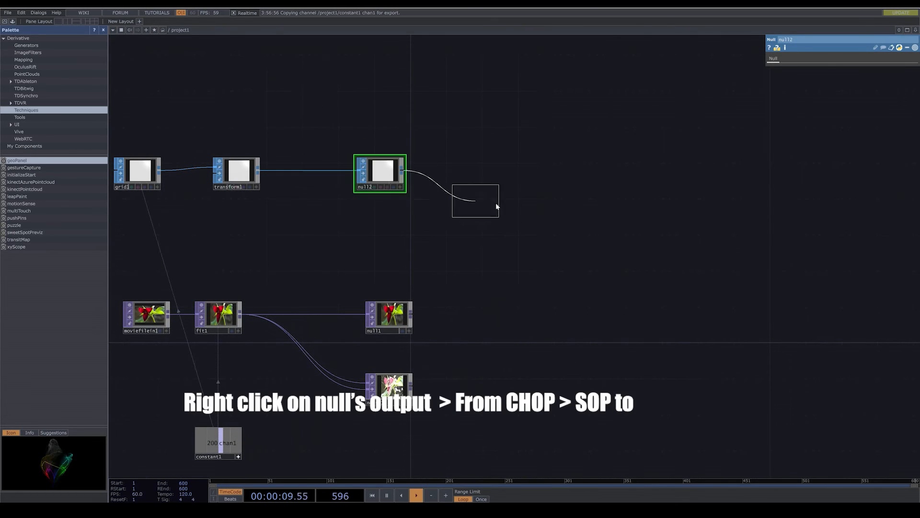
pyautogui.click(519, 181)
pyautogui.moveTo(544, 242); pyautogui.dragTo(487, 232)
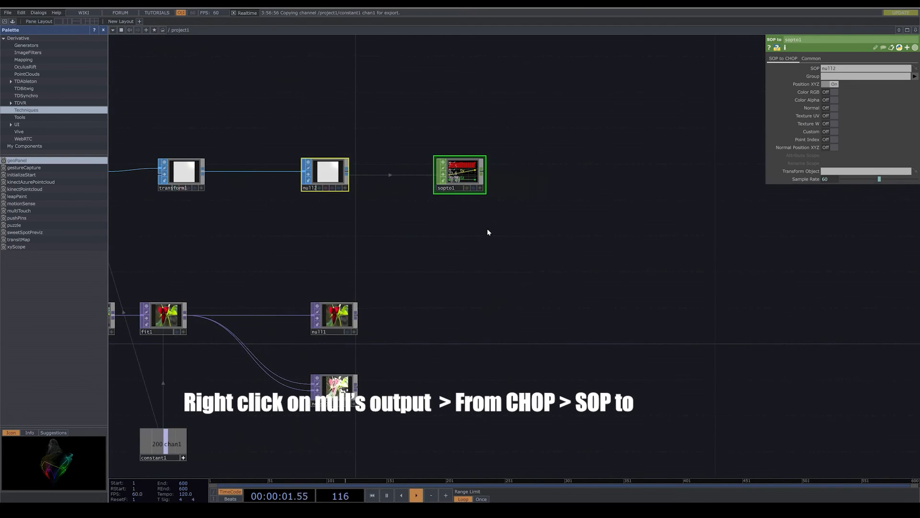
pyautogui.scroll(5, 477, 158)
pyautogui.scroll(-5, 476, 157)
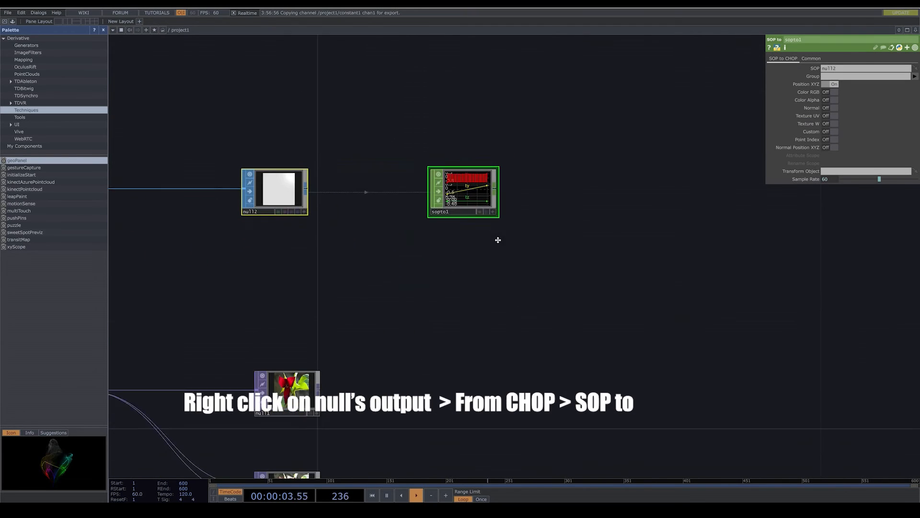
# - Create a TOP to CHOP from the image chain's Null and clear its Alpha channel name
pyautogui.moveTo(414, 346); pyautogui.dragTo(415, 297)
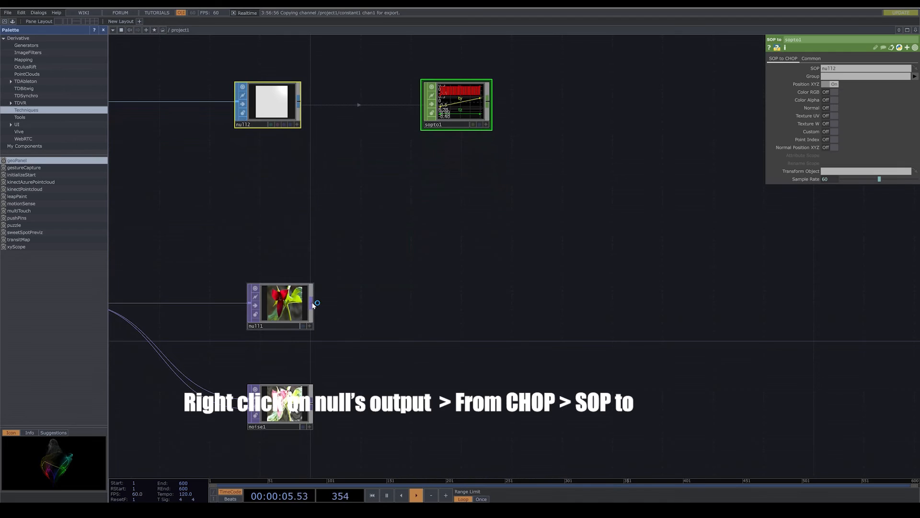
pyautogui.rightClick(313, 305)
pyautogui.click(230, 213)
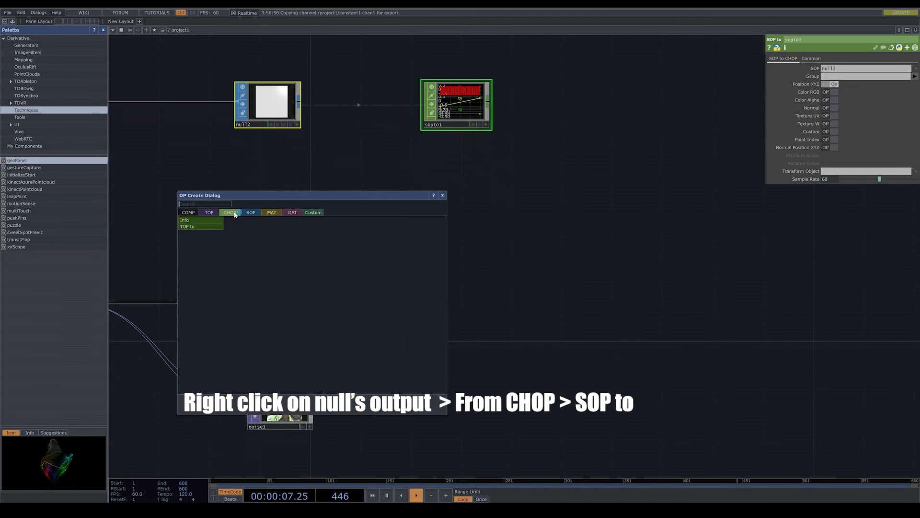
pyautogui.click(206, 227)
pyautogui.click(463, 295)
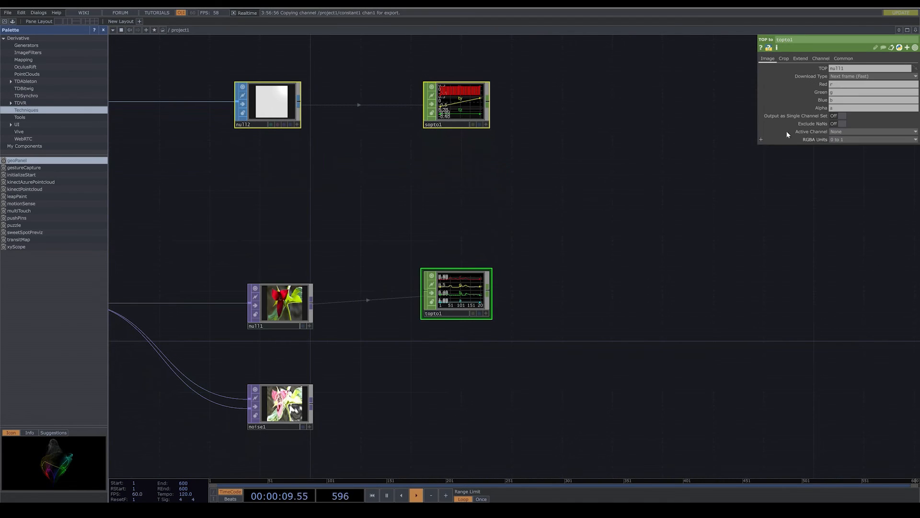
pyautogui.click(829, 108)
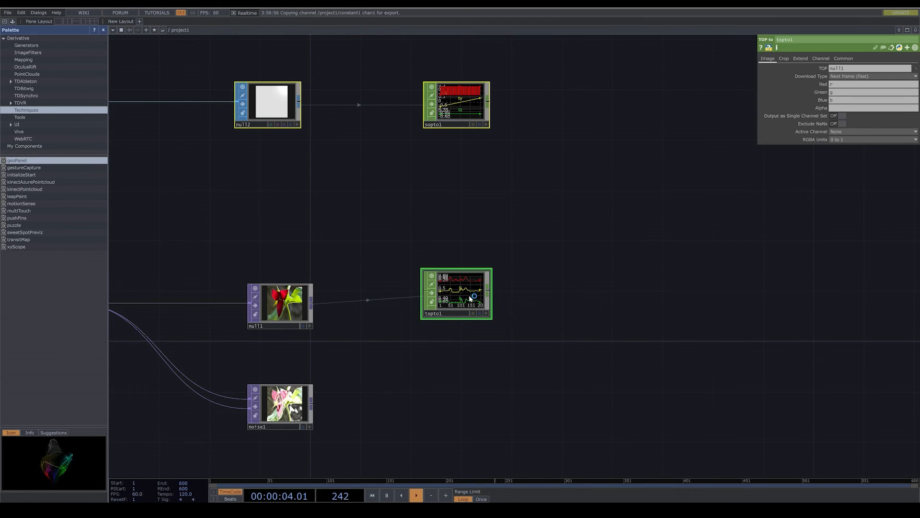
# - Level the TOP to node with the image Null and add a Shuffle CHOP after it
pyautogui.moveTo(470, 297); pyautogui.dragTo(470, 309)
pyautogui.click(509, 294)
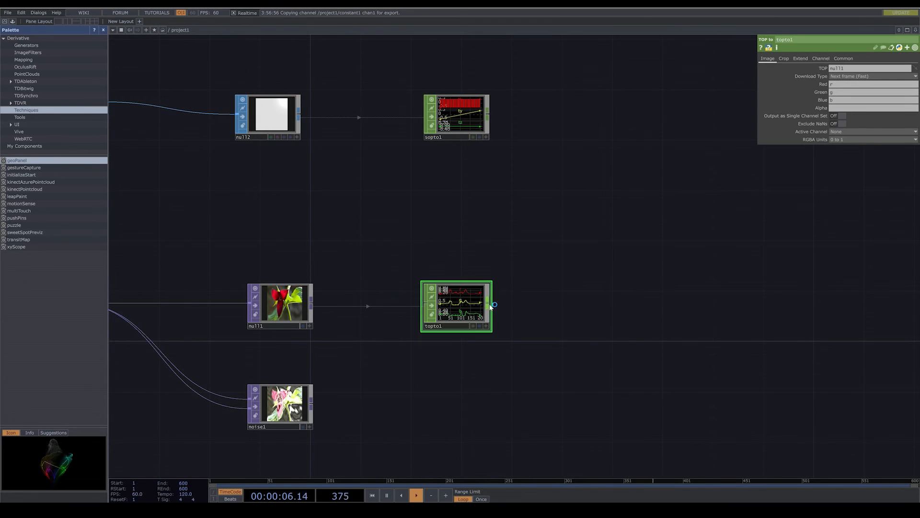
pyautogui.rightClick(491, 306)
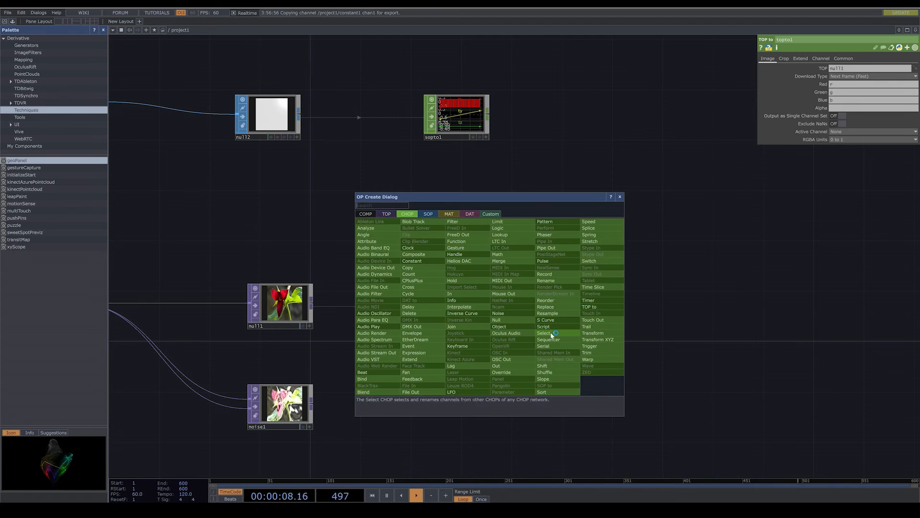
pyautogui.write('s')
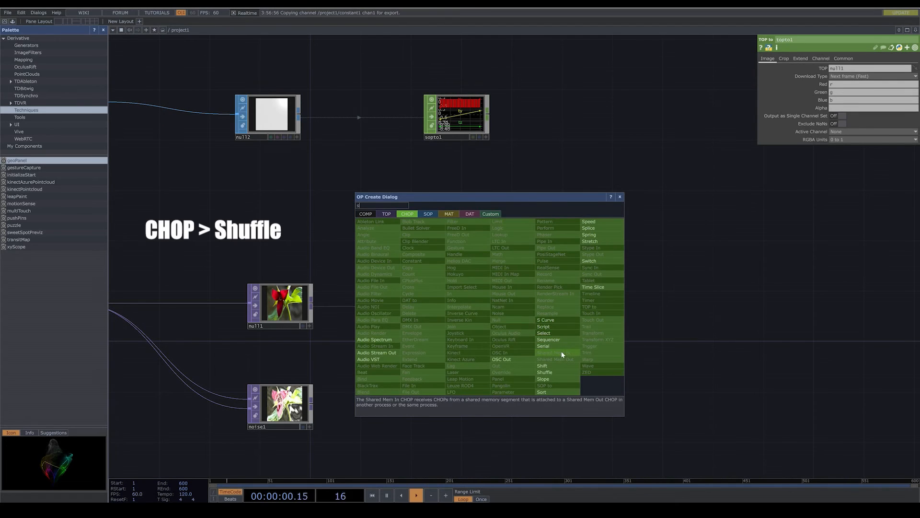
pyautogui.click(556, 372)
pyautogui.click(572, 310)
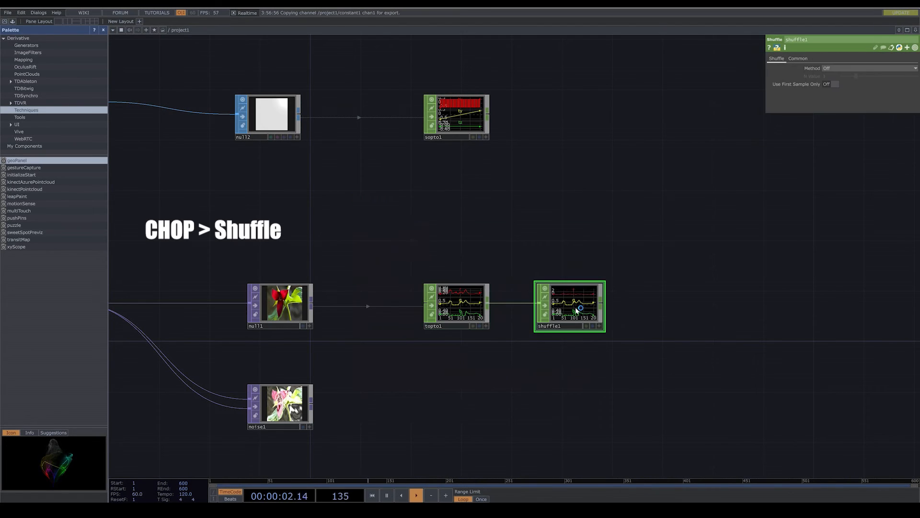
# - Set the Crop of the image branch's TOP to node to Full Image
pyautogui.click(448, 311)
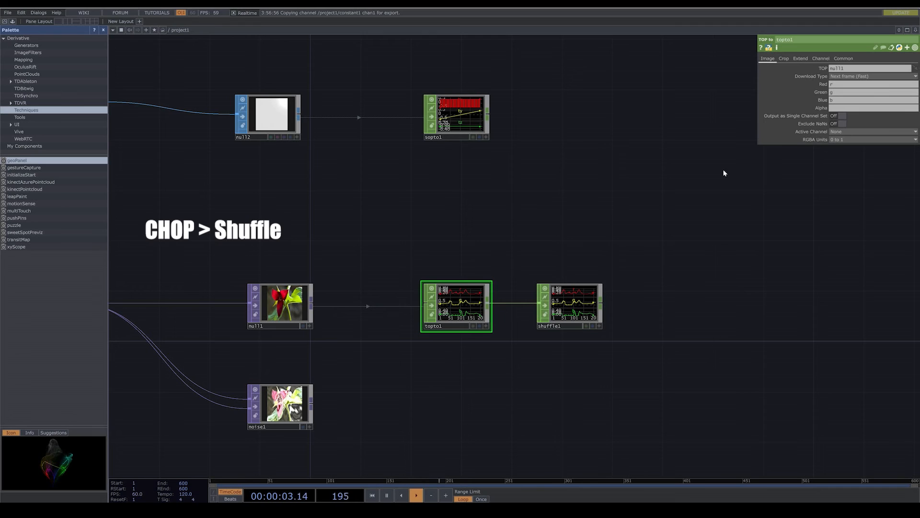
pyautogui.click(788, 59)
pyautogui.click(850, 68)
pyautogui.click(851, 103)
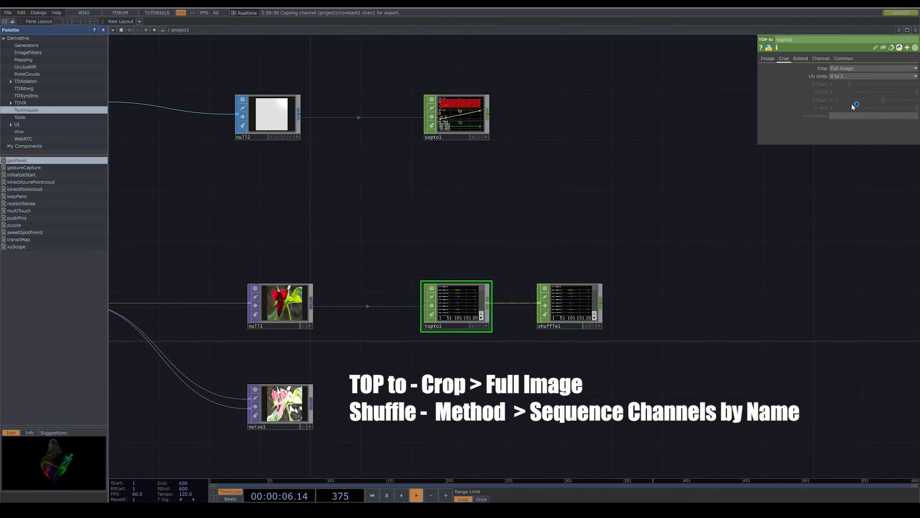
# - Set the image branch's Shuffle method to Sequence Channels by Name
pyautogui.scroll(5, 593, 300)
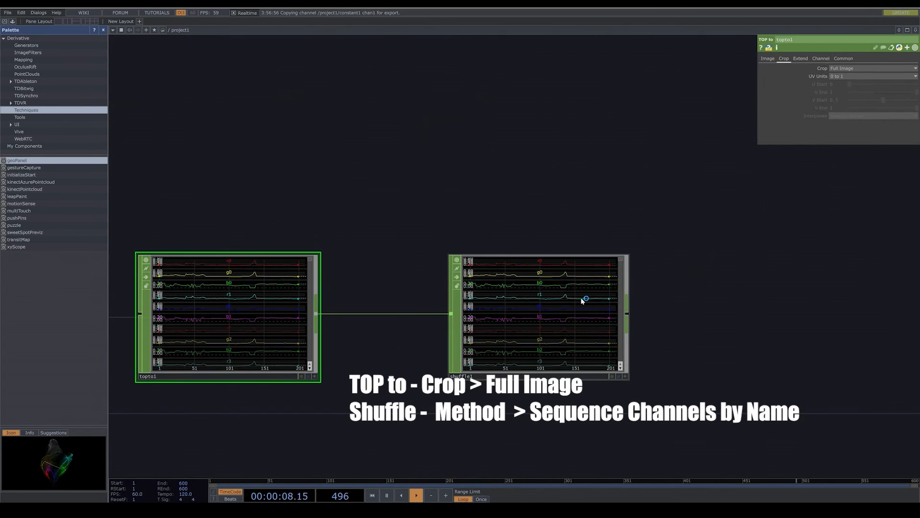
pyautogui.click(583, 300)
pyautogui.click(834, 70)
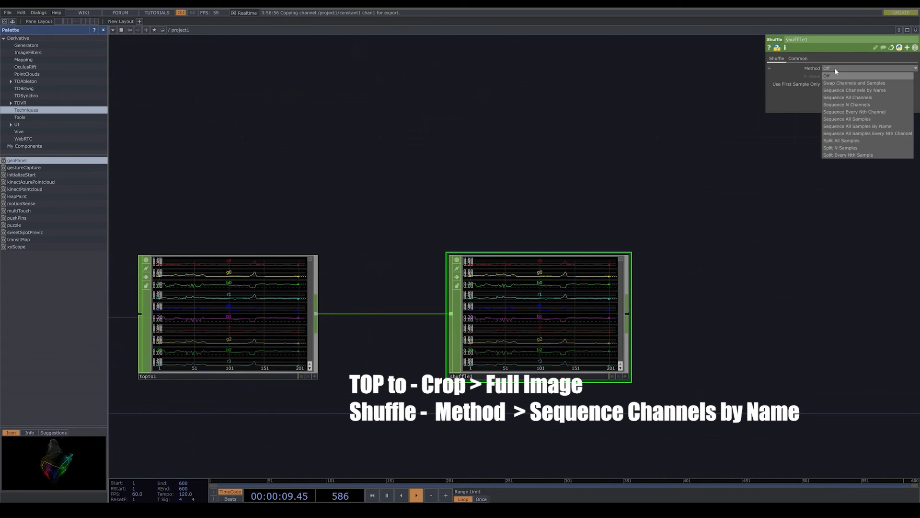
pyautogui.click(873, 93)
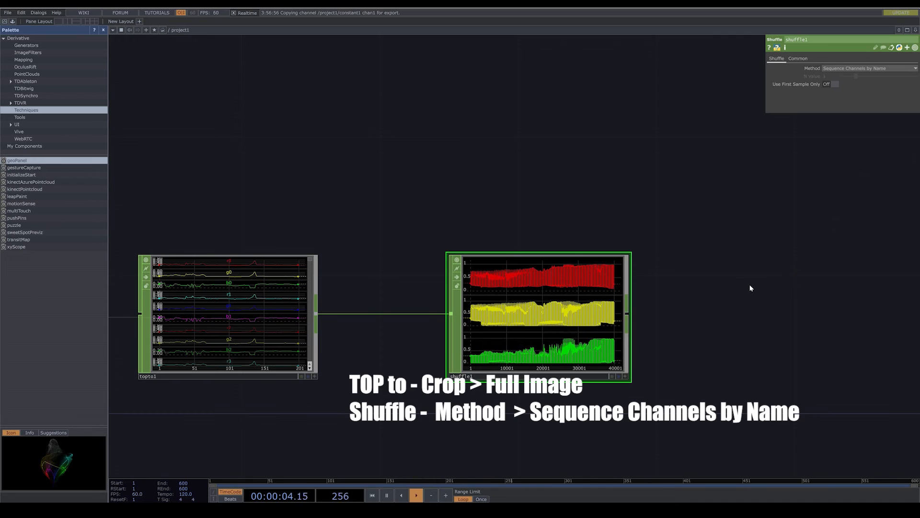
# - Create a TOP to CHOP from the Noise node and clear its Alpha channel name
pyautogui.scroll(-5, 751, 287)
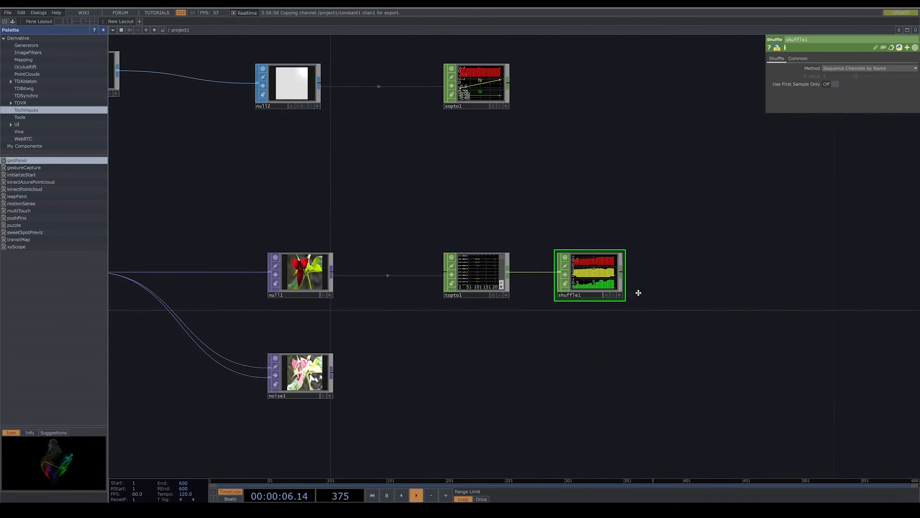
pyautogui.moveTo(638, 292); pyautogui.dragTo(629, 289)
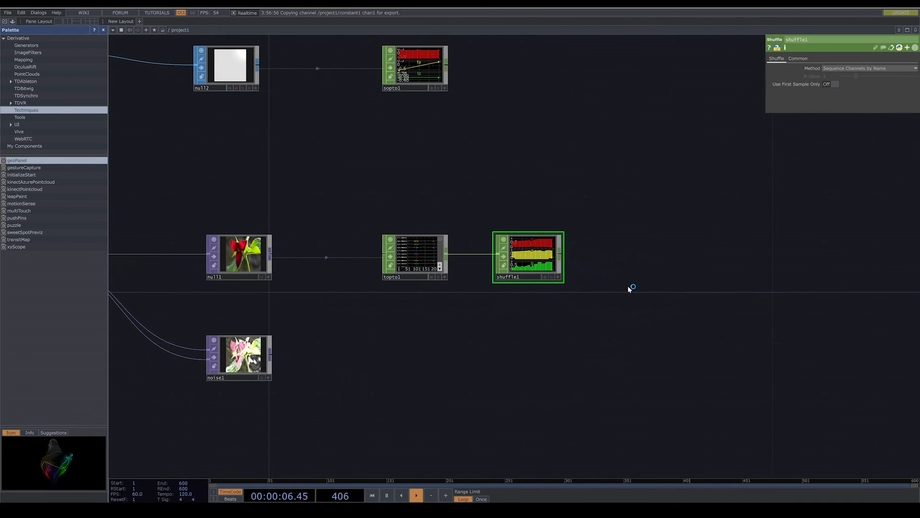
pyautogui.rightClick(272, 355)
pyautogui.click(191, 263)
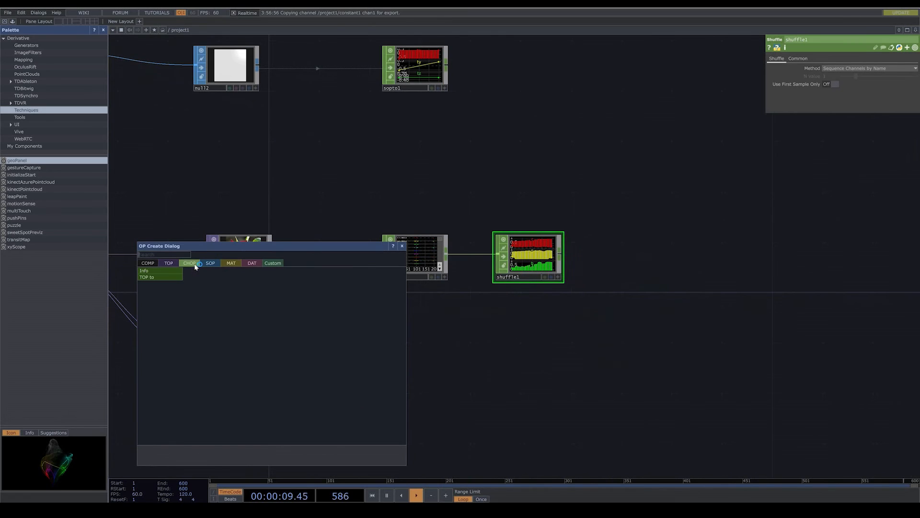
pyautogui.click(169, 277)
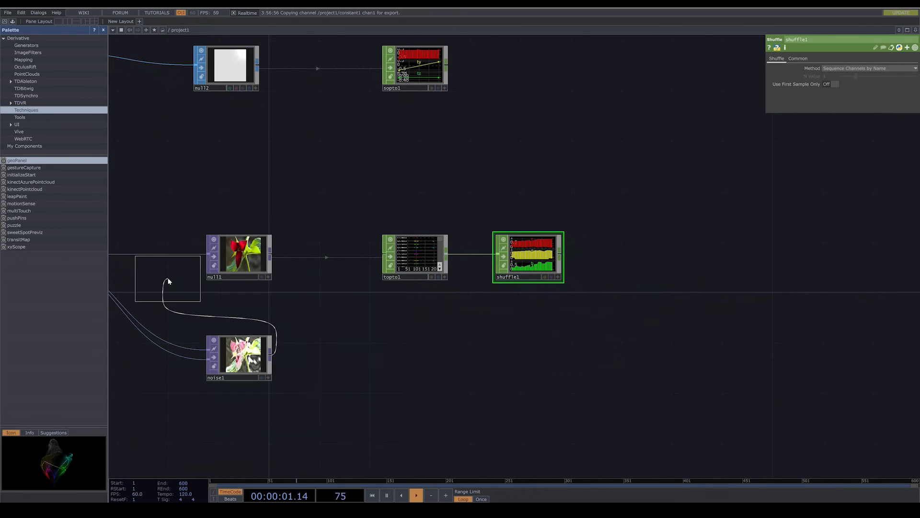
pyautogui.click(416, 355)
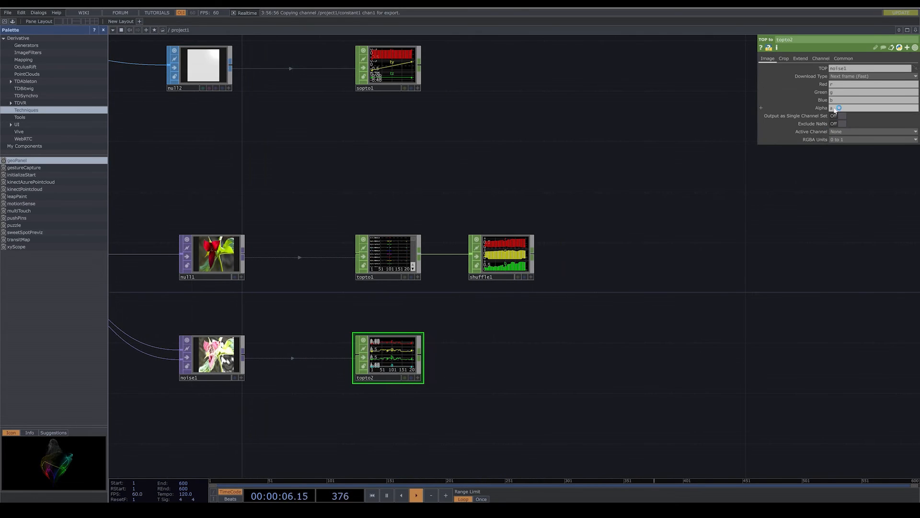
pyautogui.click(832, 108)
pyautogui.press('BackSpace')
pyautogui.press('Return')
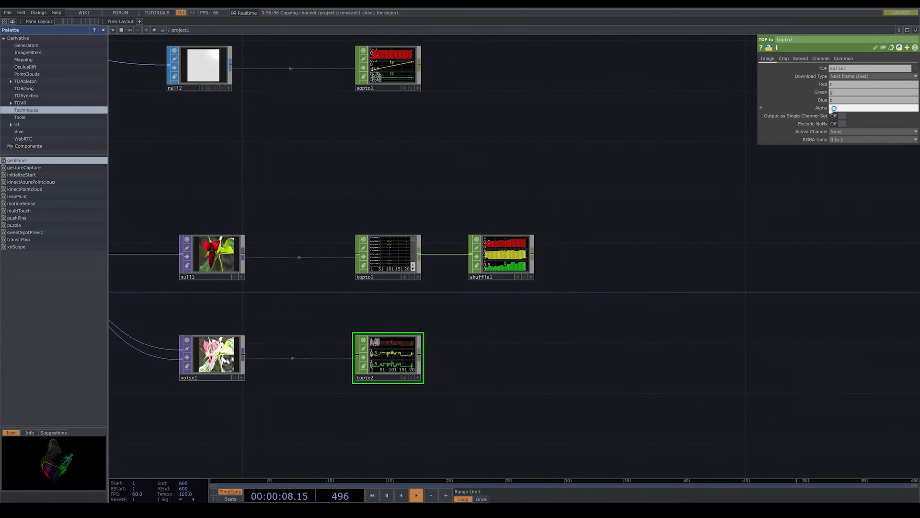
# - Add a Shuffle CHOP after the noise branch's TOP to node, with its method set to Sequence Channels by Name
pyautogui.rightClick(421, 357)
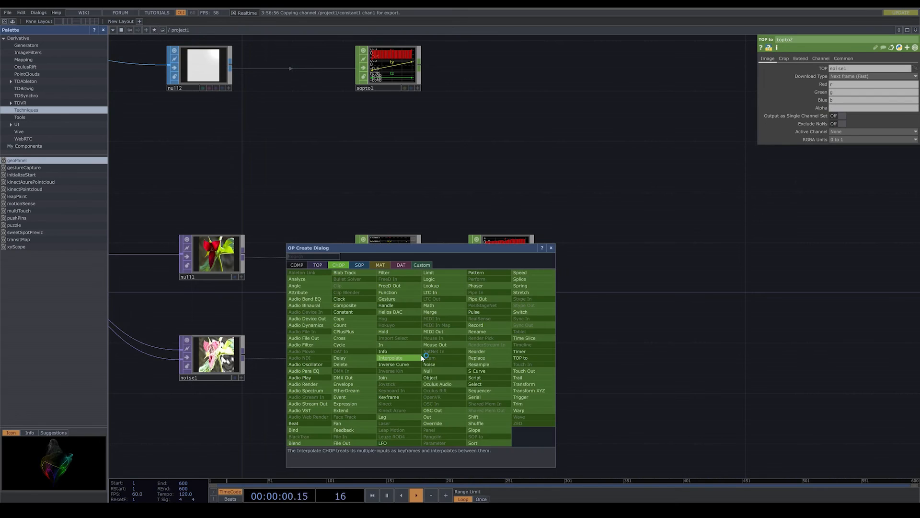
pyautogui.click(476, 423)
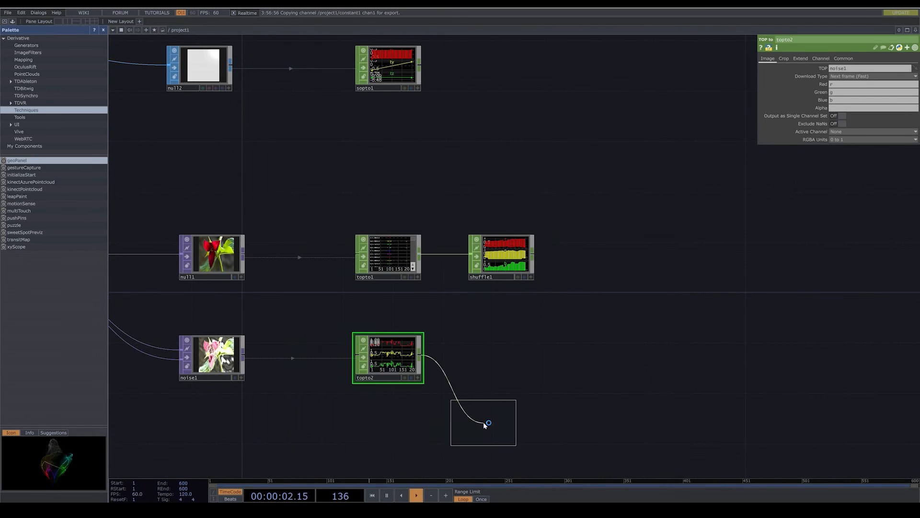
pyautogui.click(514, 354)
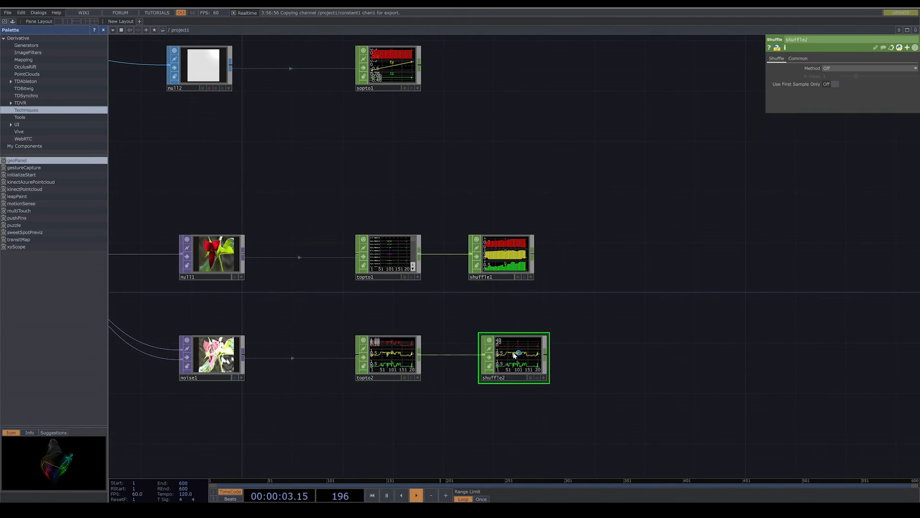
pyautogui.click(865, 69)
pyautogui.click(880, 91)
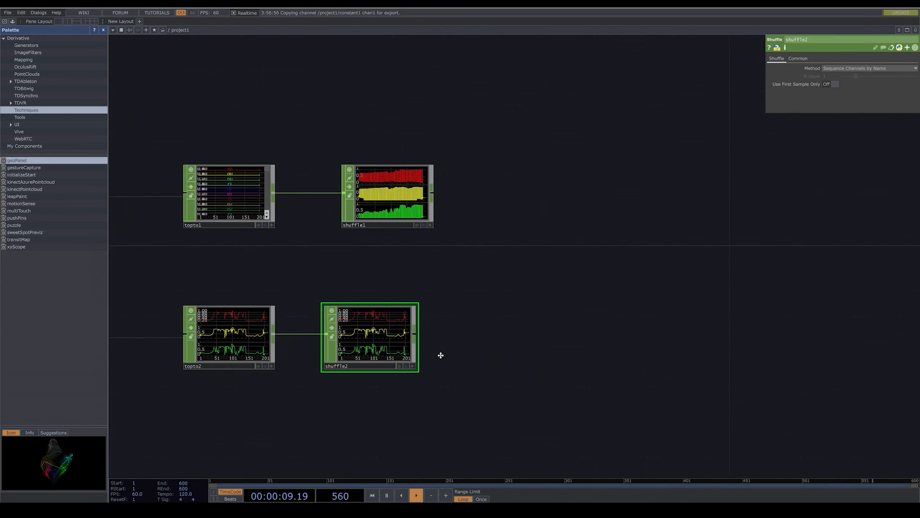
# - Set the noise branch's TOP to crop to Full Image and align its Shuffle directly beneath the image branch's Shuffle
pyautogui.click(408, 207)
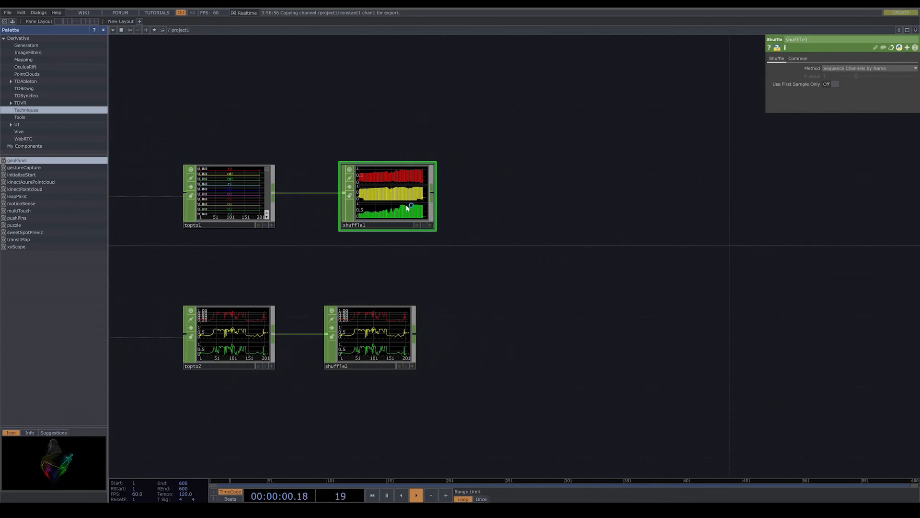
pyautogui.click(401, 310)
pyautogui.click(219, 325)
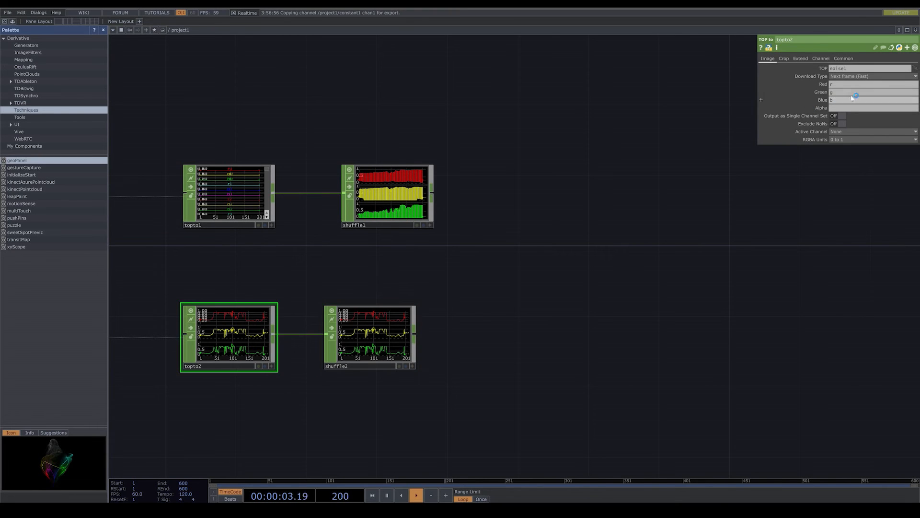
pyautogui.click(789, 59)
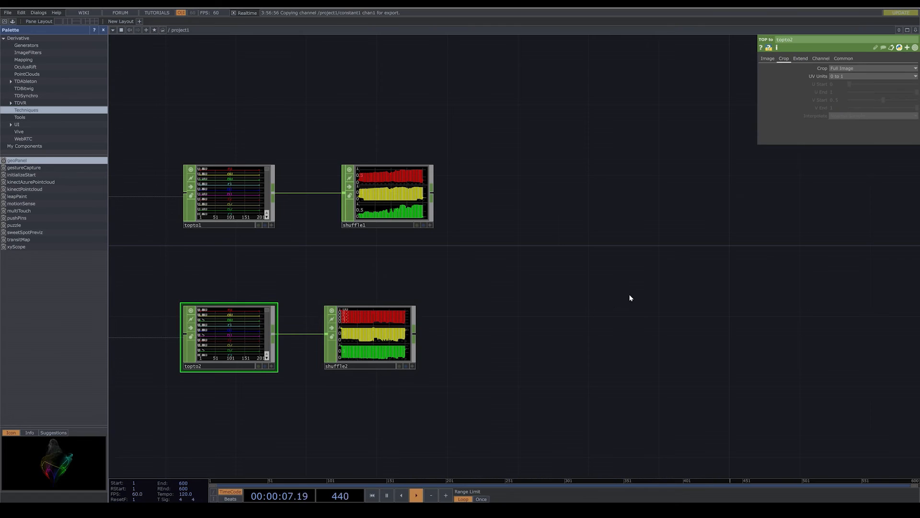
pyautogui.moveTo(495, 316); pyautogui.dragTo(407, 321)
pyautogui.moveTo(277, 334)
pyautogui.mouseDown()
pyautogui.moveTo(304, 333)
pyautogui.moveTo(293, 334)
pyautogui.mouseUp()
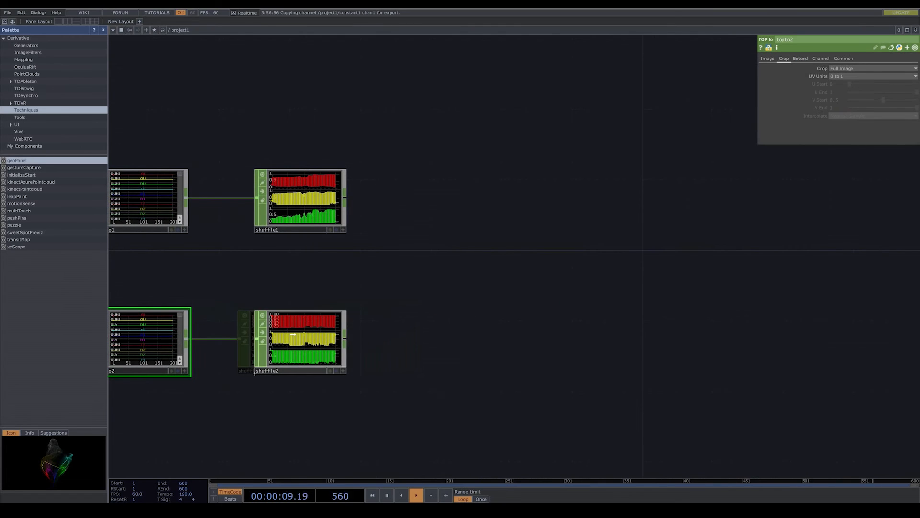
# - Add a Select CHOP after the noise branch's Shuffle
pyautogui.scroll(-4, 452, 306)
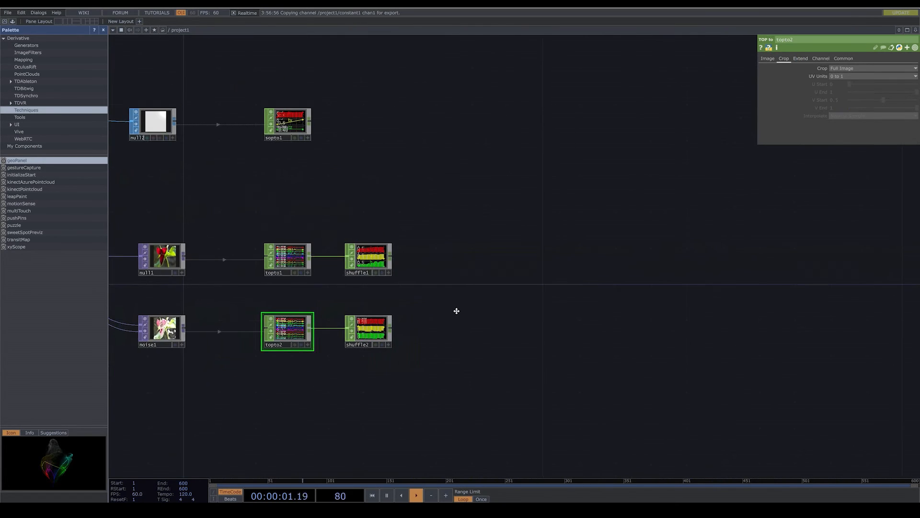
pyautogui.moveTo(456, 311); pyautogui.dragTo(452, 313)
pyautogui.rightClick(389, 335)
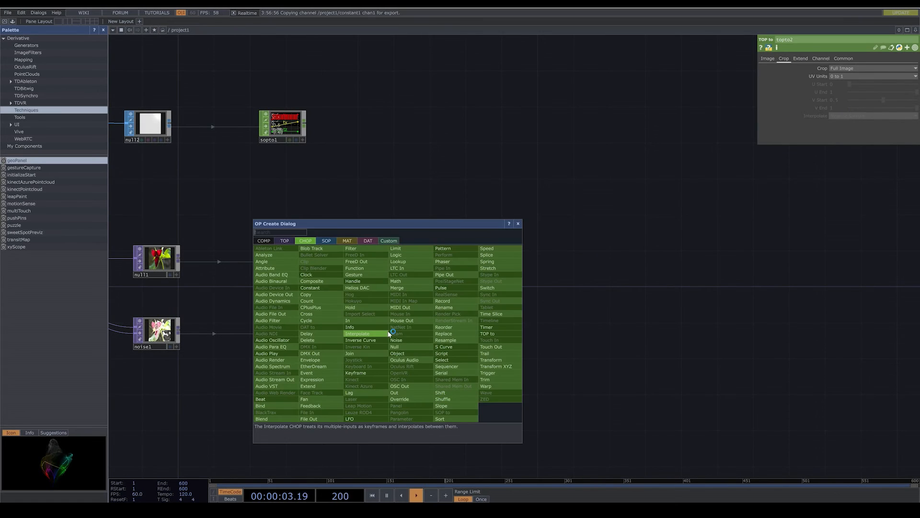
pyautogui.write('s')
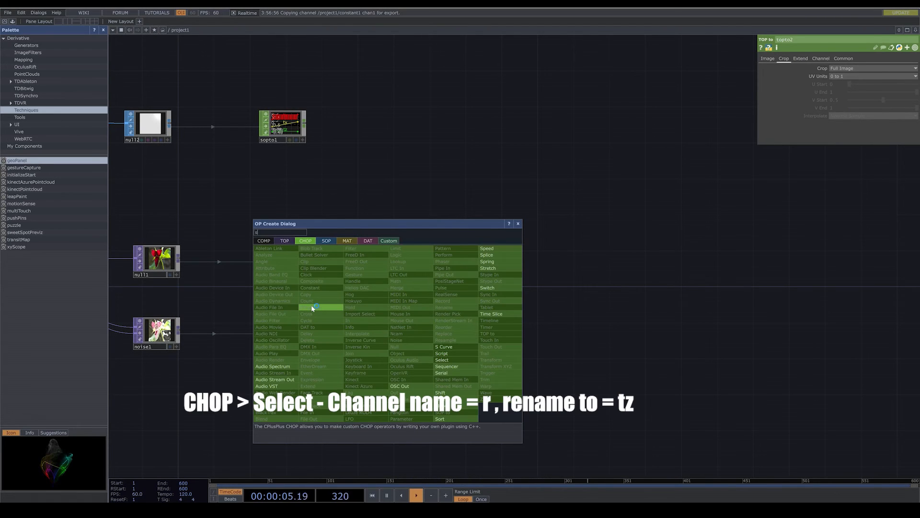
pyautogui.click(442, 360)
pyautogui.click(456, 334)
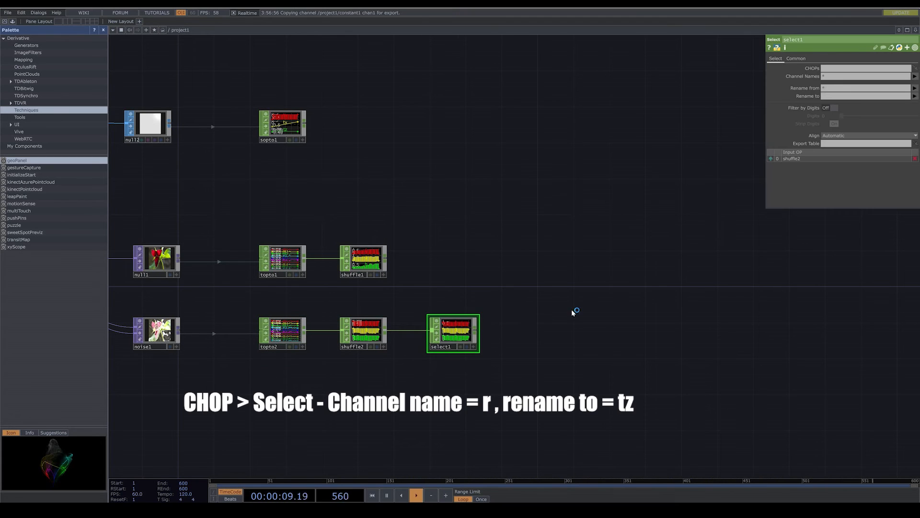
# - Set the noise branch's Select to channel r and rename it to tz
pyautogui.click(850, 96)
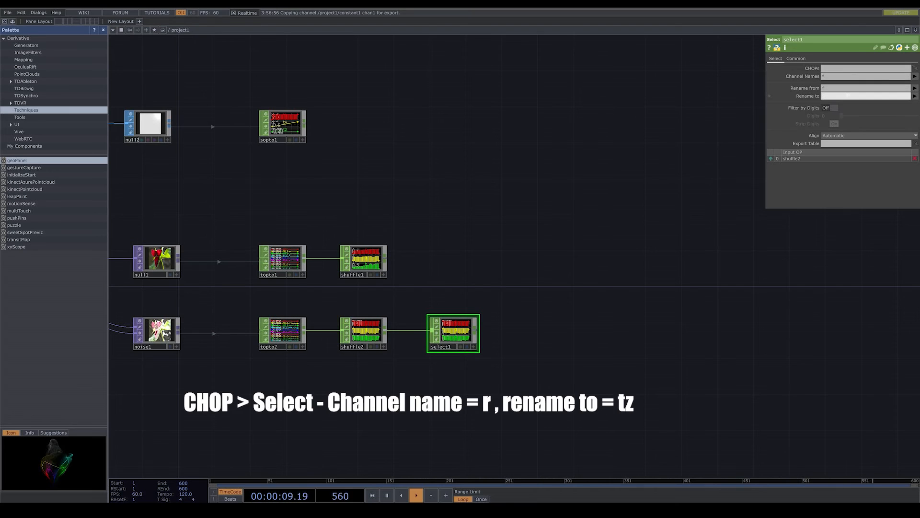
pyautogui.click(915, 76)
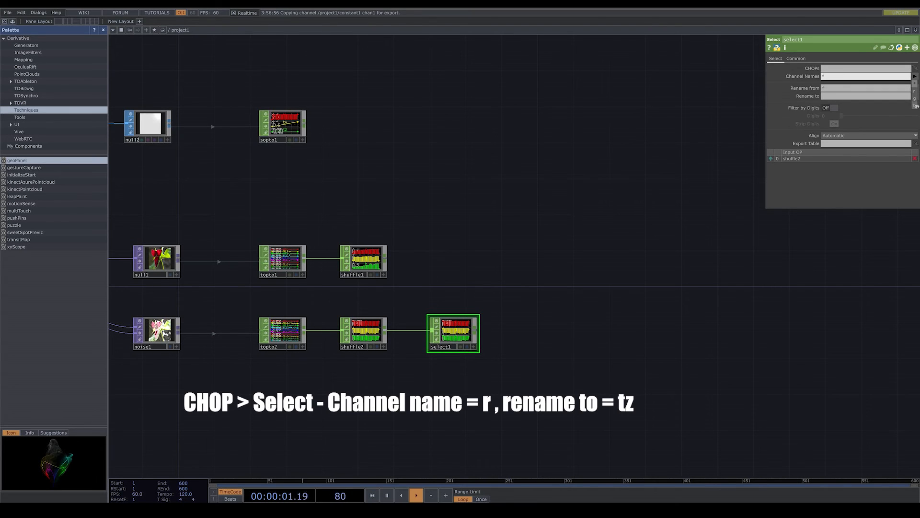
pyautogui.click(916, 90)
pyautogui.click(852, 96)
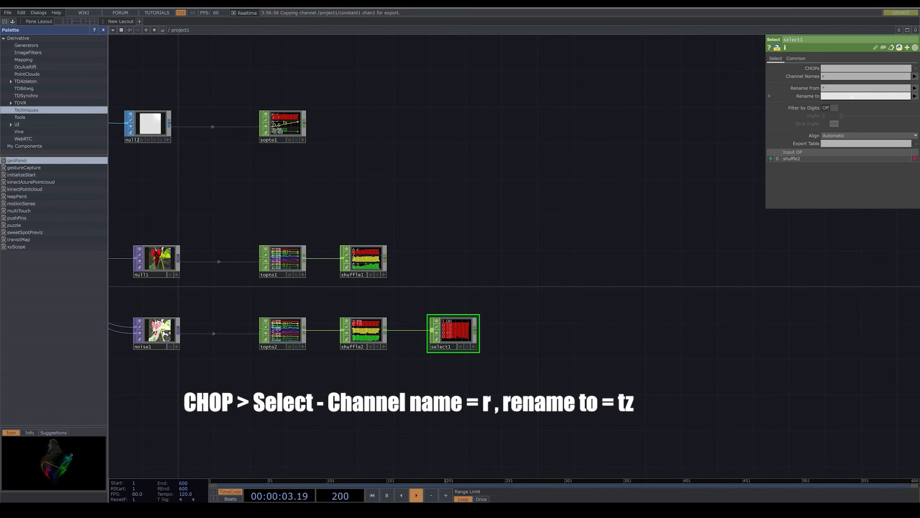
pyautogui.write('tz')
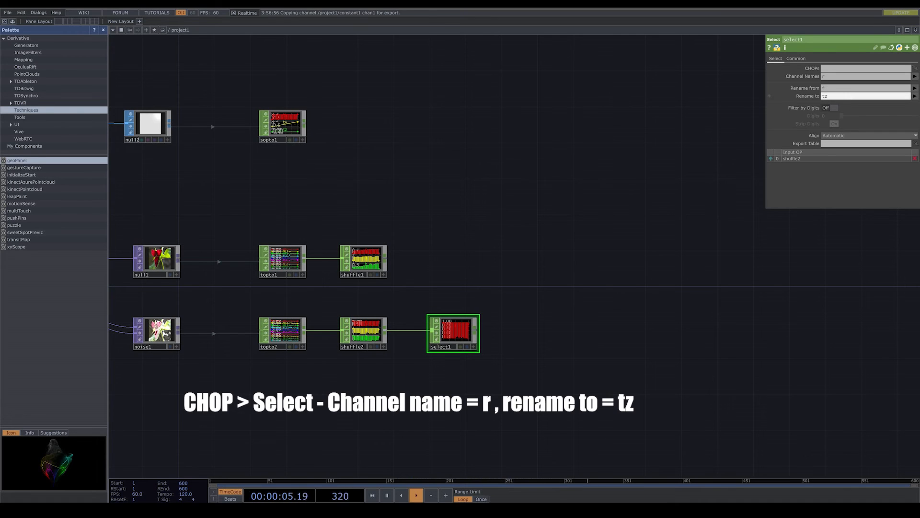
pyautogui.press('Return')
pyautogui.scroll(10, 454, 311)
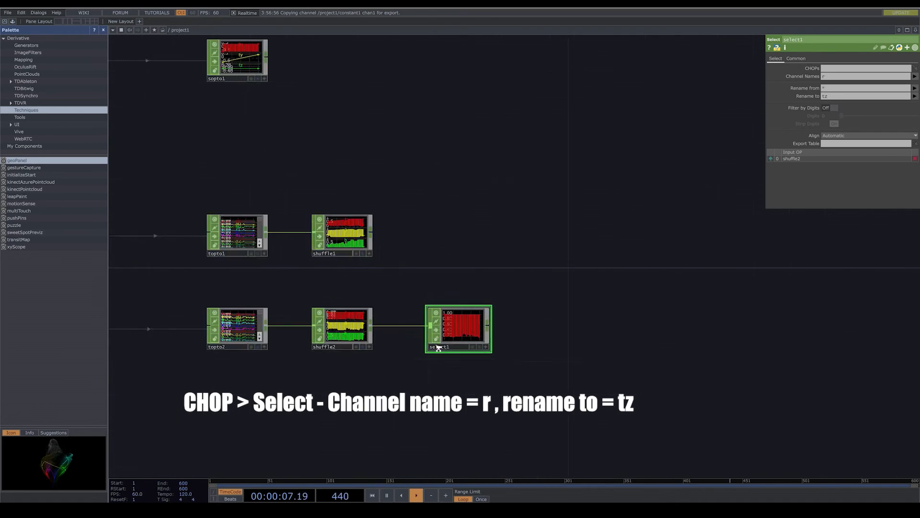
# - Set the Seed of the Noise node to 881
pyautogui.scroll(-10, 453, 308)
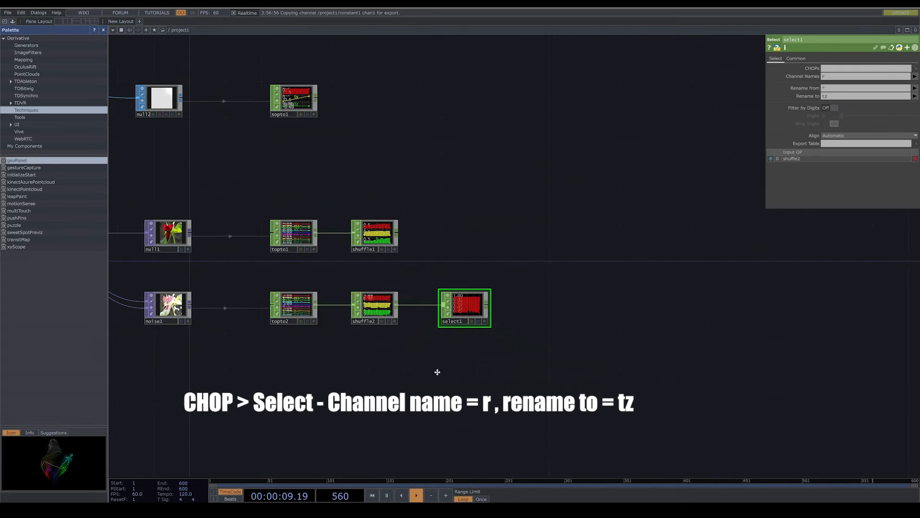
pyautogui.click(268, 307)
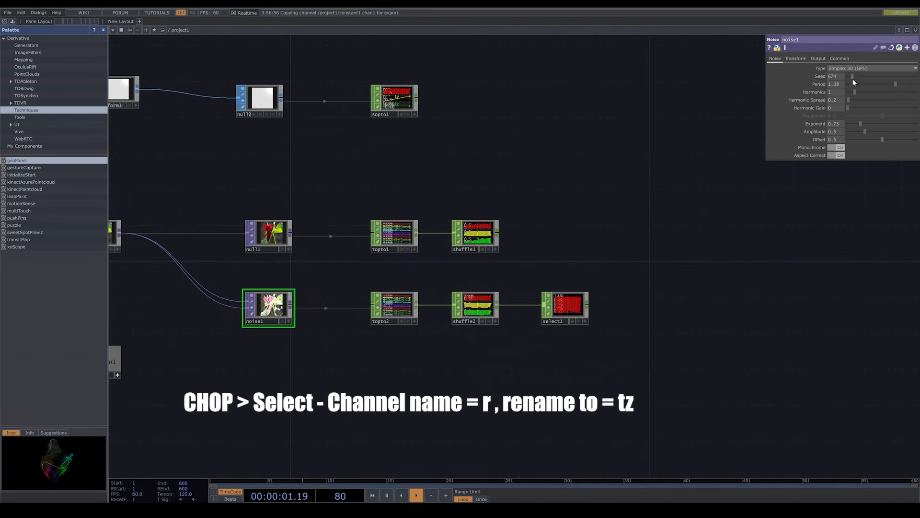
pyautogui.moveTo(852, 77); pyautogui.dragTo(854, 76)
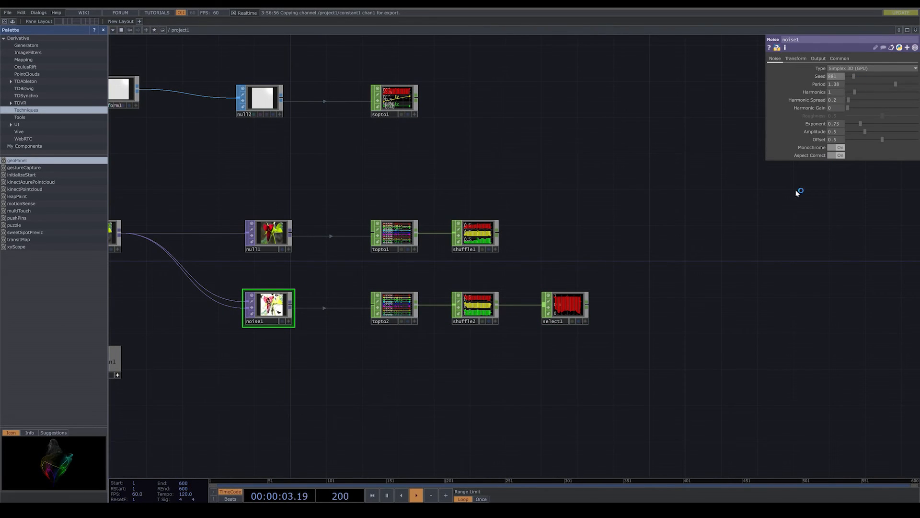
# - Add a Select CHOP after the grid branch's SOP to node, level with it
pyautogui.moveTo(561, 241); pyautogui.dragTo(537, 256)
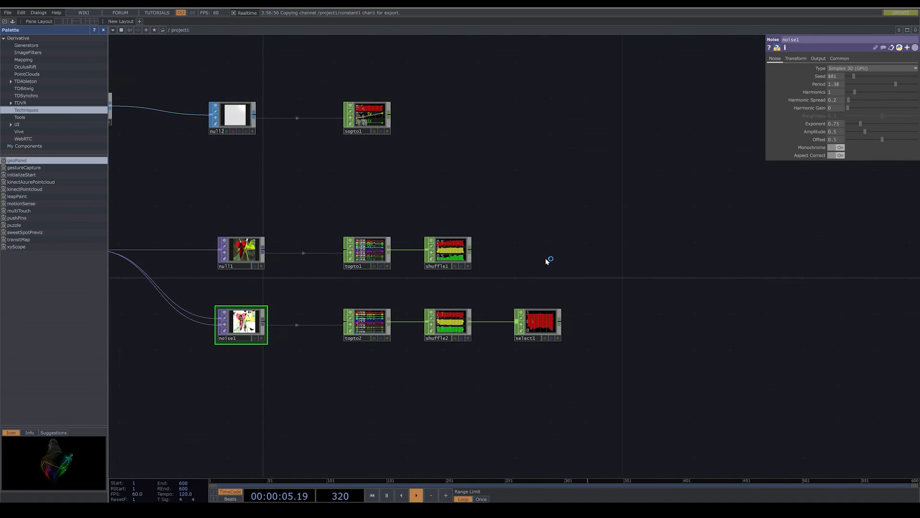
pyautogui.moveTo(471, 261); pyautogui.dragTo(424, 269)
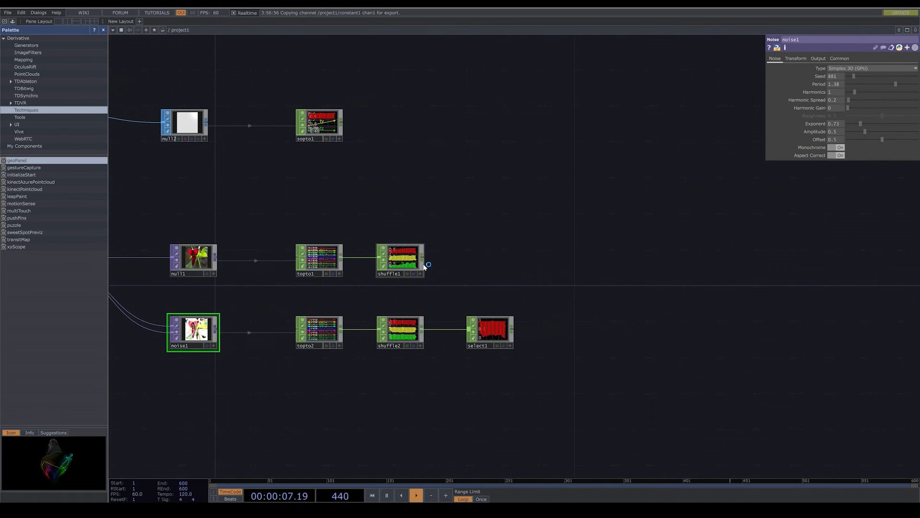
pyautogui.moveTo(319, 124); pyautogui.dragTo(328, 124)
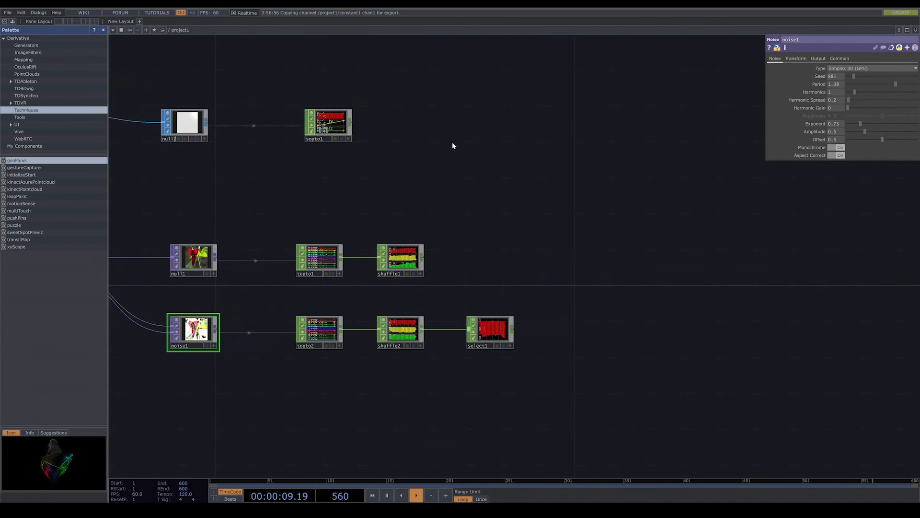
pyautogui.moveTo(493, 151); pyautogui.dragTo(404, 174)
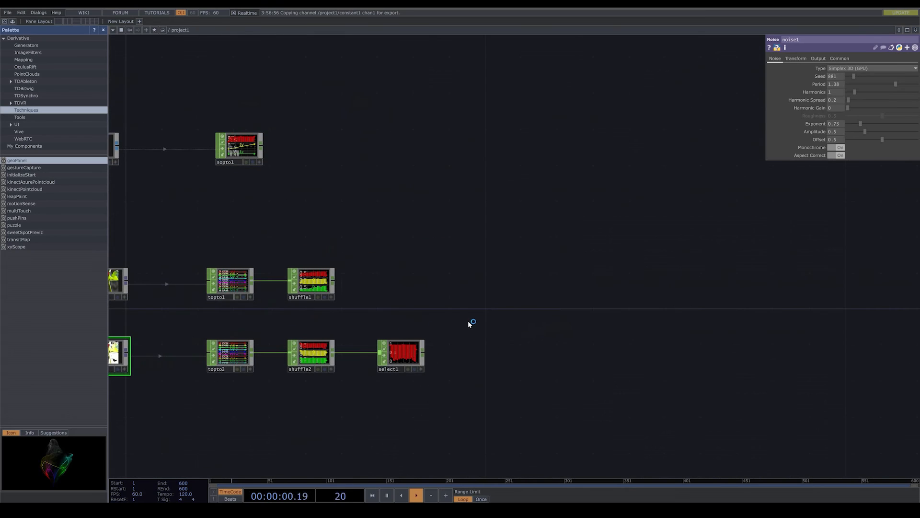
pyautogui.click(262, 148)
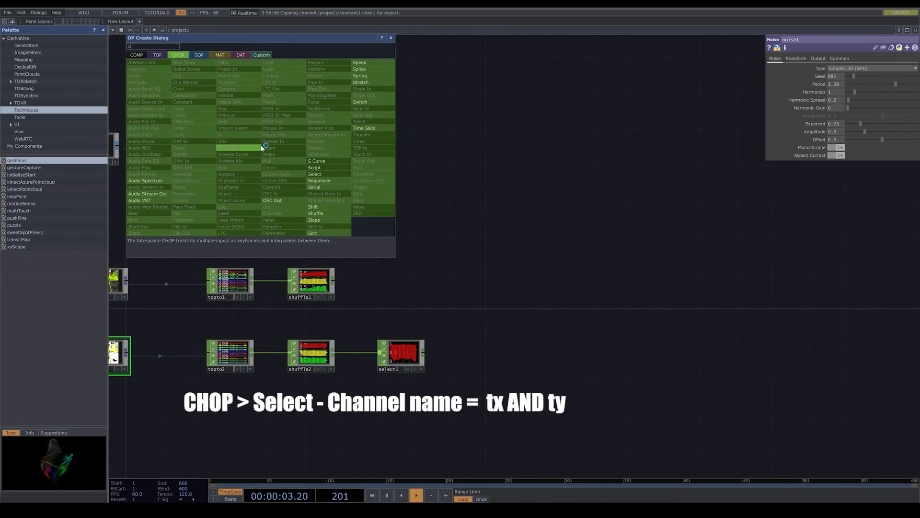
pyautogui.click(329, 174)
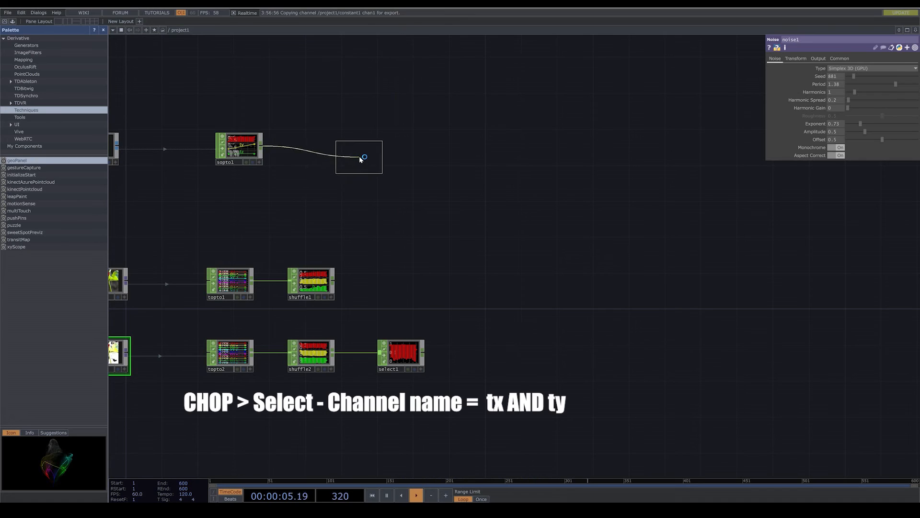
pyautogui.click(357, 148)
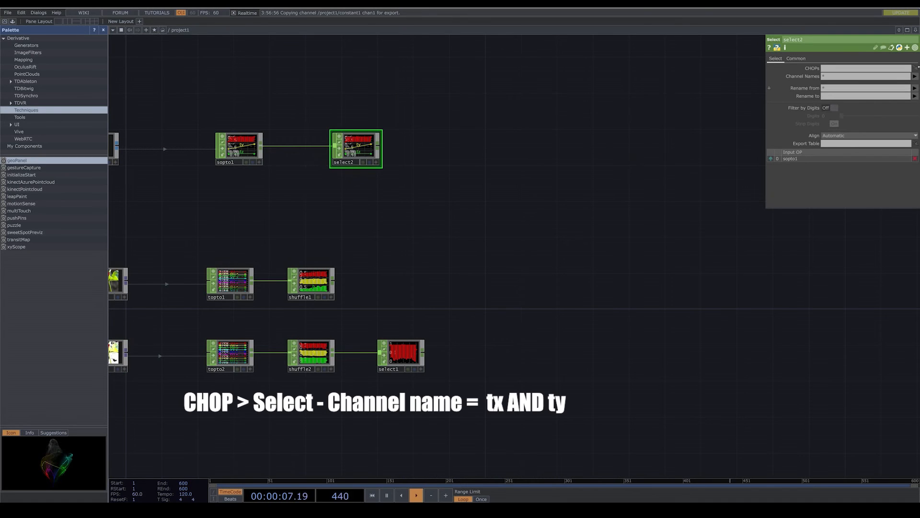
# - Set the grid branch's Select to output the channels tx and ty
pyautogui.click(916, 76)
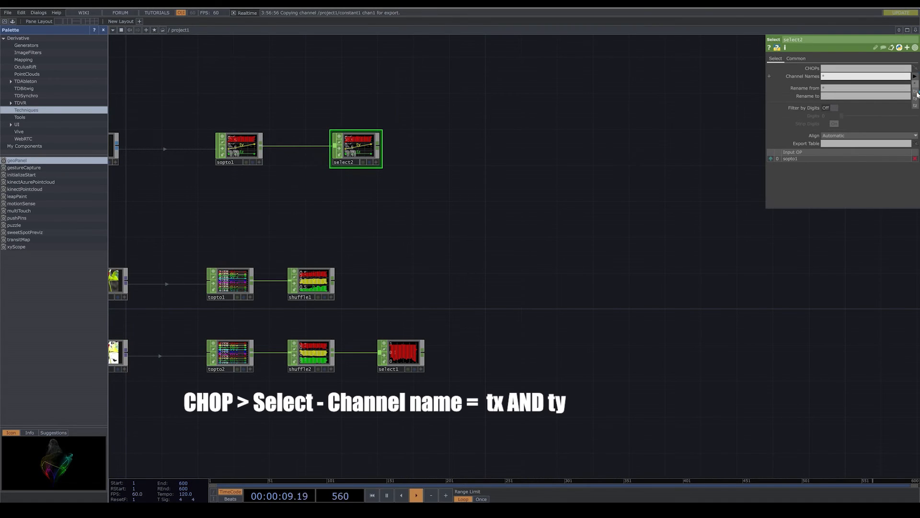
pyautogui.click(916, 91)
pyautogui.click(916, 99)
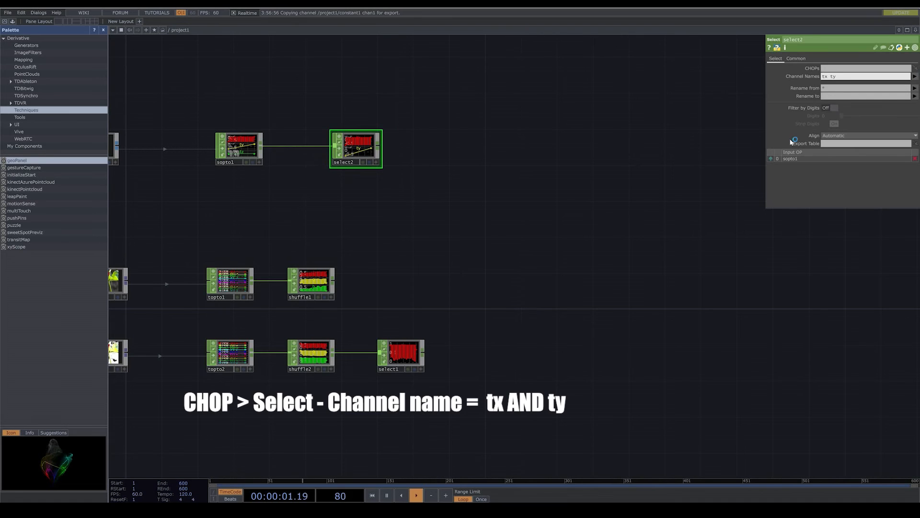
# - Merge the grid branch's Select, the image branch's Shuffle and the noise branch's Select into one Merge CHOP
pyautogui.rightClick(379, 145)
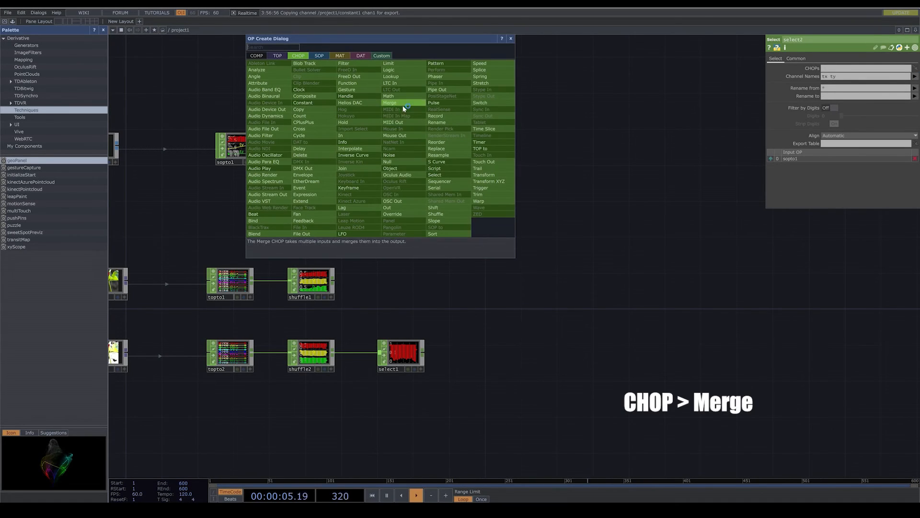
pyautogui.click(389, 103)
pyautogui.click(562, 262)
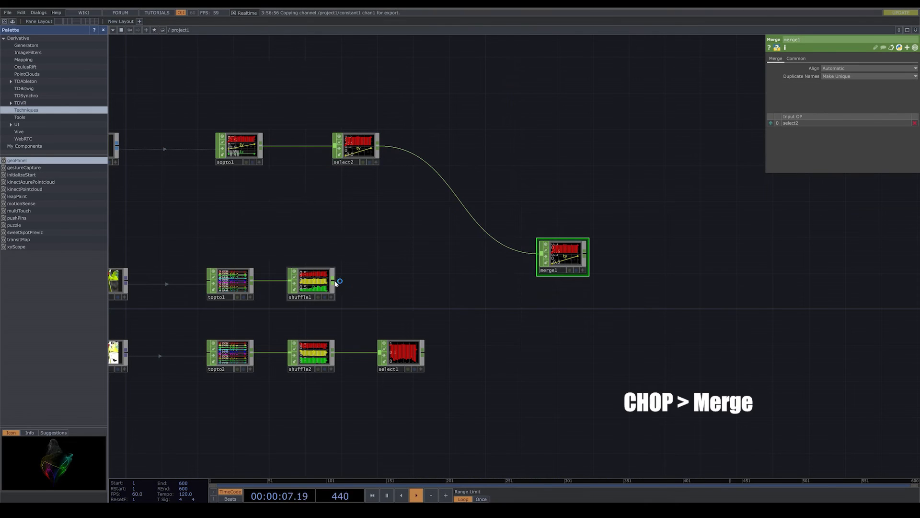
pyautogui.moveTo(334, 281); pyautogui.dragTo(538, 272)
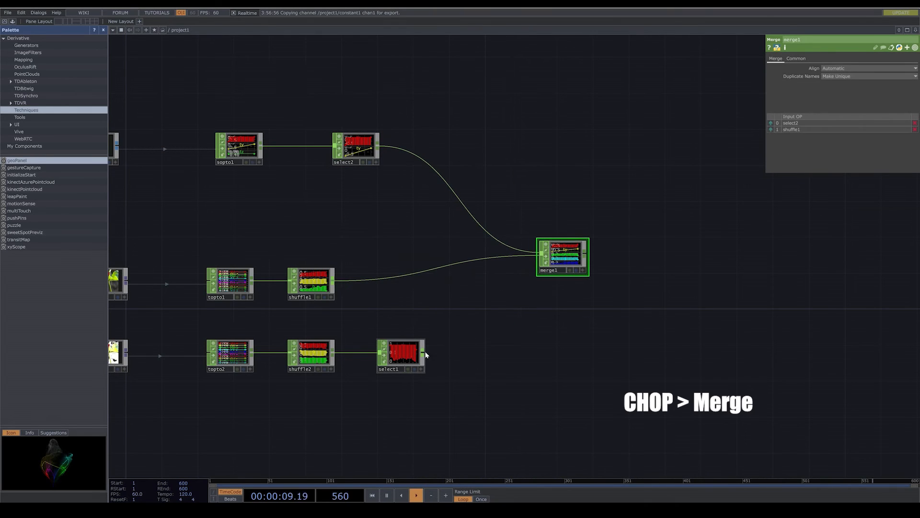
pyautogui.moveTo(423, 352); pyautogui.dragTo(539, 278)
pyautogui.moveTo(578, 300); pyautogui.dragTo(585, 334)
# - Add a Sphere SOP above the grid branch, lowering its rows to 4 and reducing its columns
pyautogui.scroll(-3, 540, 329)
pyautogui.moveTo(395, 178); pyautogui.dragTo(397, 210)
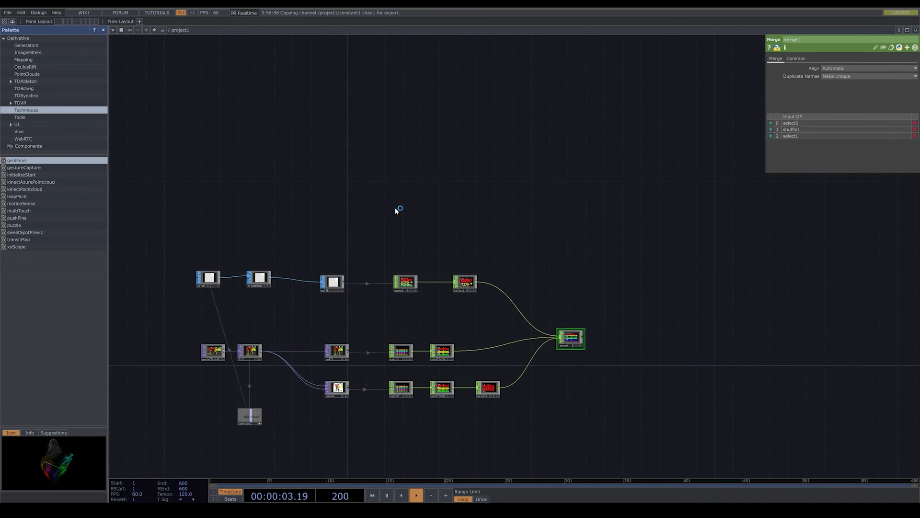
pyautogui.press('Tab')
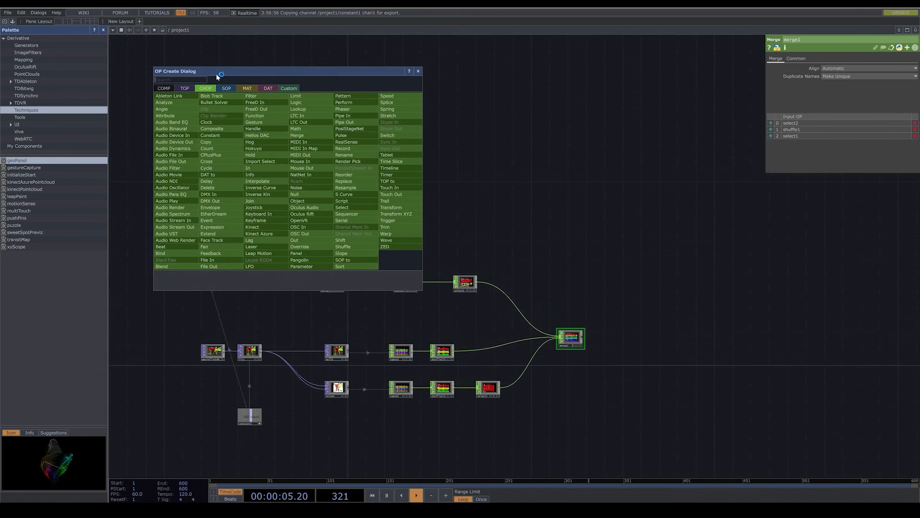
pyautogui.click(224, 89)
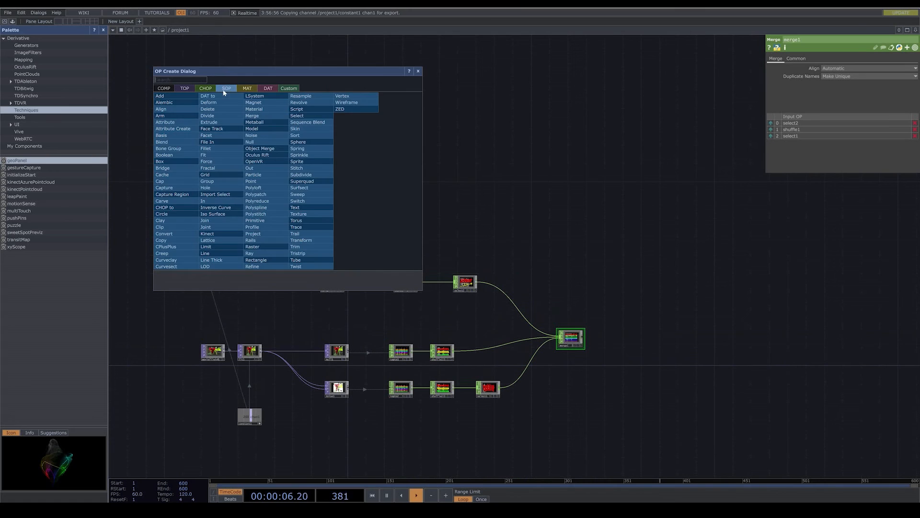
pyautogui.click(309, 142)
pyautogui.click(270, 188)
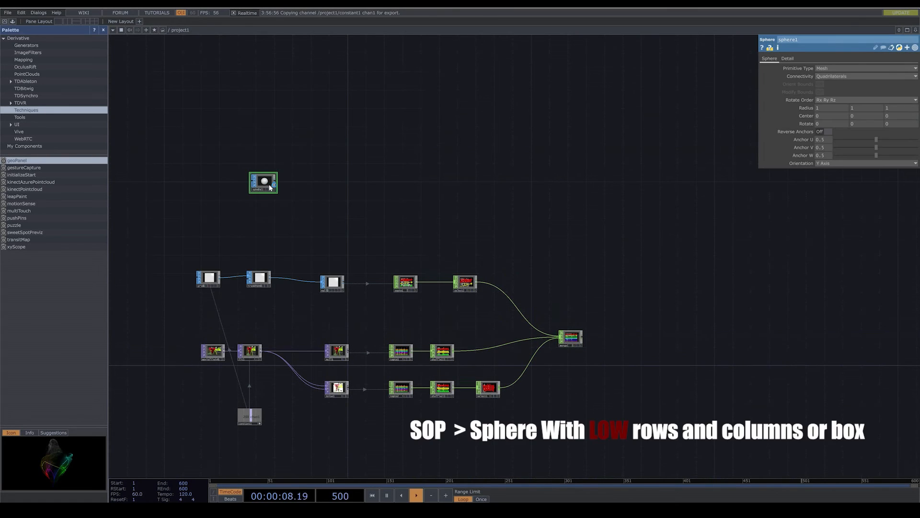
pyautogui.click(786, 59)
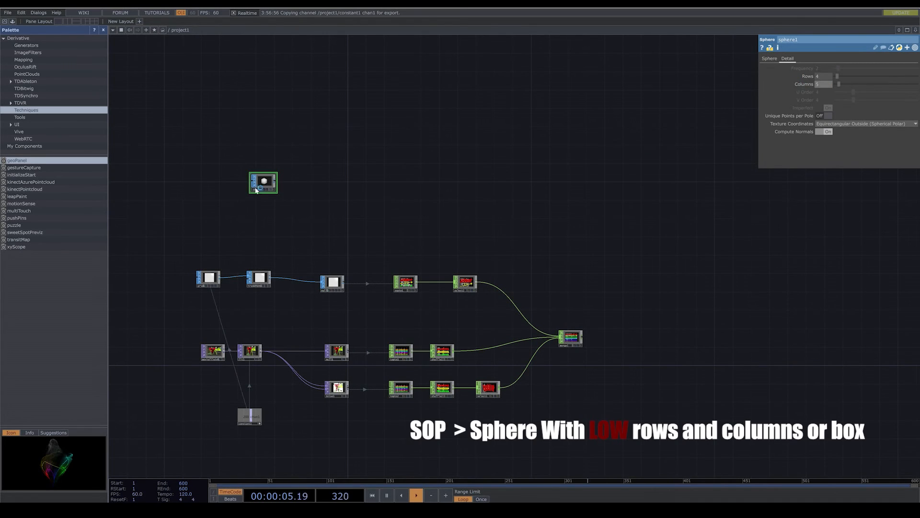
# - Append a Transform SOP beside the Sphere and set its Uniform Scale to 0.03
pyautogui.click(274, 185)
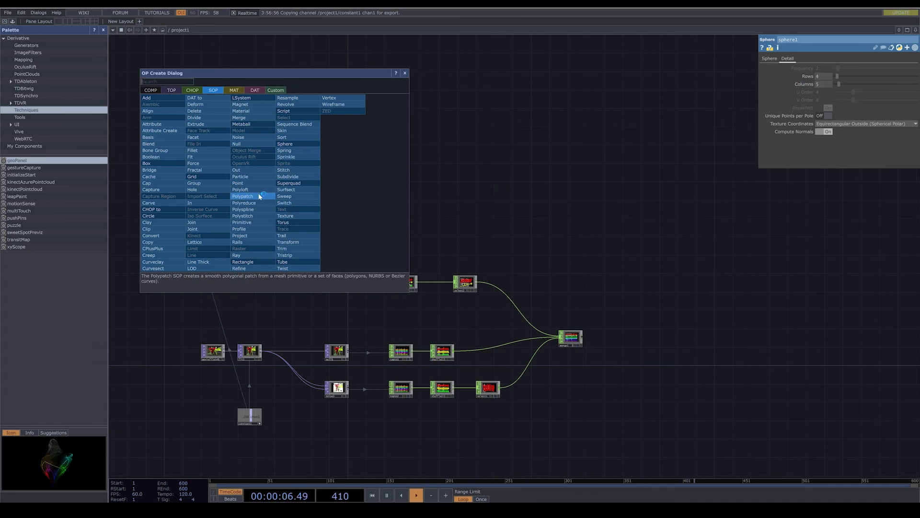
pyautogui.click(296, 242)
pyautogui.click(303, 186)
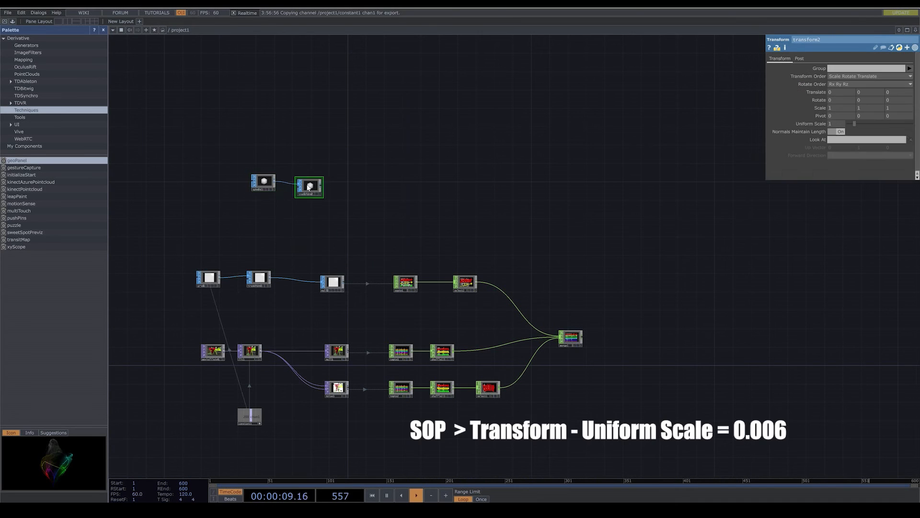
pyautogui.scroll(3, 298, 184)
pyautogui.scroll(4, 297, 184)
pyautogui.moveTo(296, 239); pyautogui.dragTo(370, 245)
pyautogui.moveTo(386, 200); pyautogui.dragTo(393, 183)
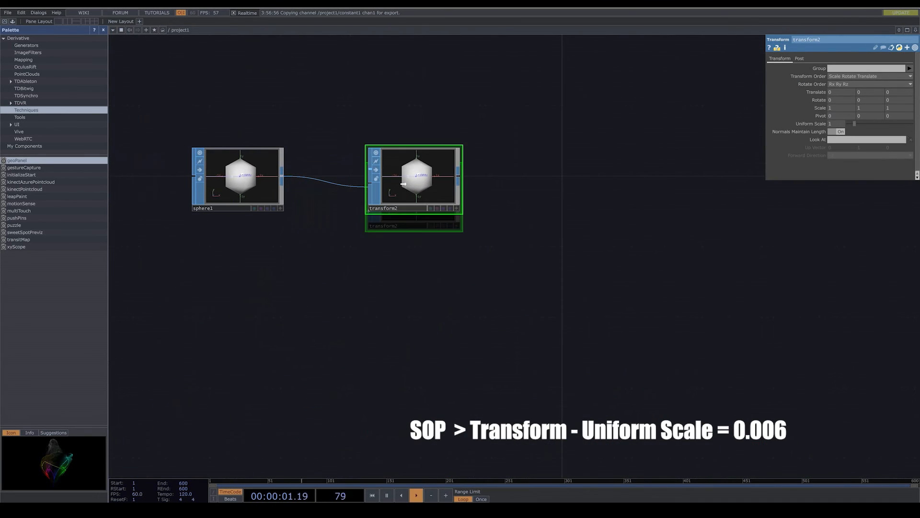
pyautogui.moveTo(849, 124); pyautogui.dragTo(835, 125)
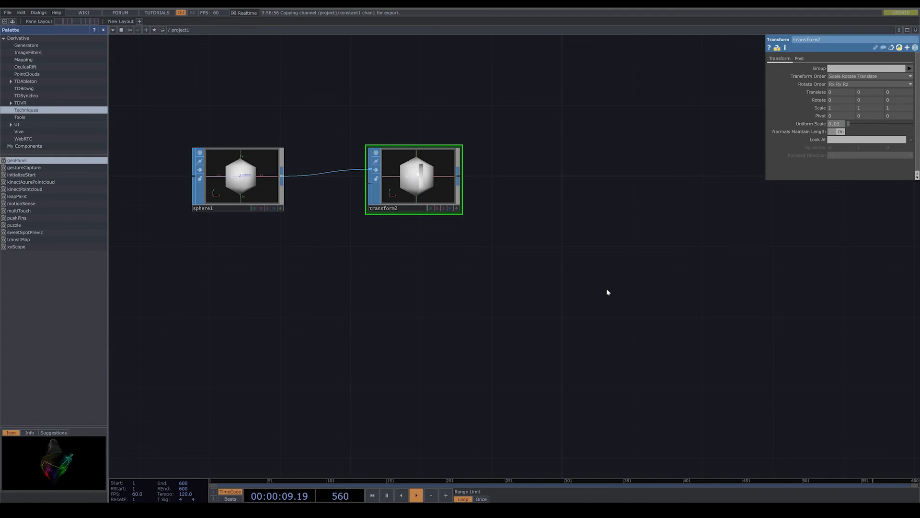
# - Append a Null SOP after the sphere branch's Transform
pyautogui.moveTo(607, 291); pyautogui.dragTo(531, 304)
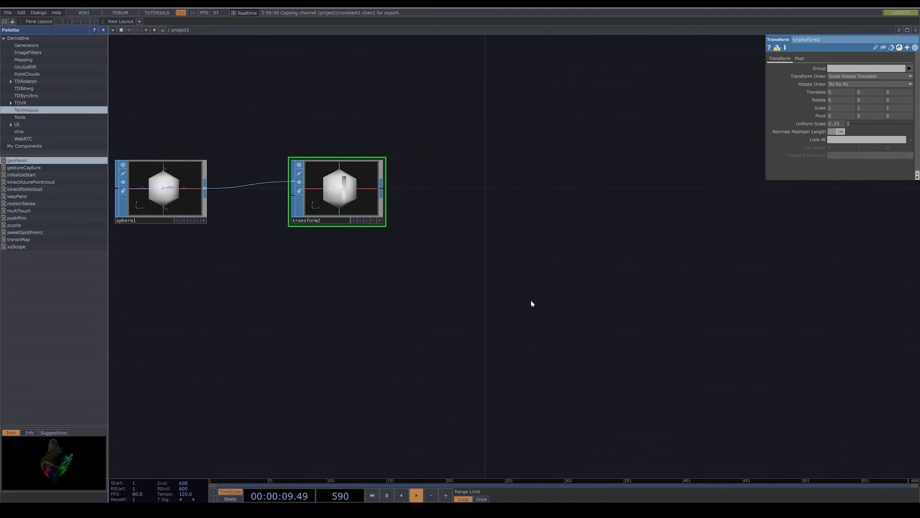
pyautogui.rightClick(382, 191)
pyautogui.click(362, 143)
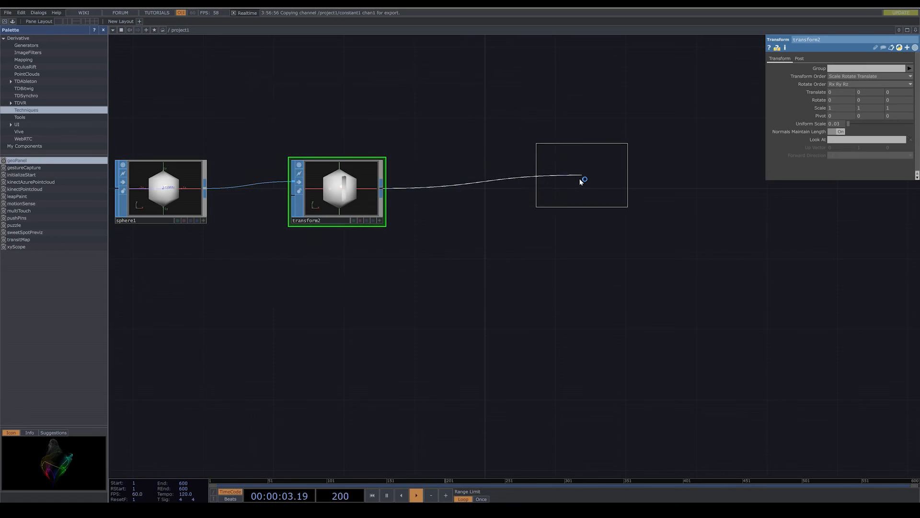
pyautogui.click(581, 181)
# - Append a Geometry COMP fed by the sphere branch's Null
pyautogui.moveTo(571, 284); pyautogui.dragTo(430, 288)
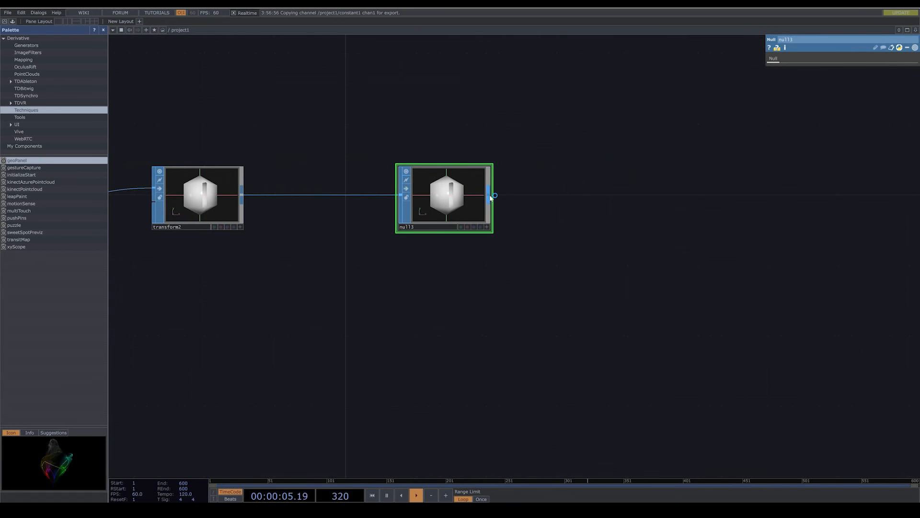
pyautogui.rightClick(494, 195)
pyautogui.click(366, 105)
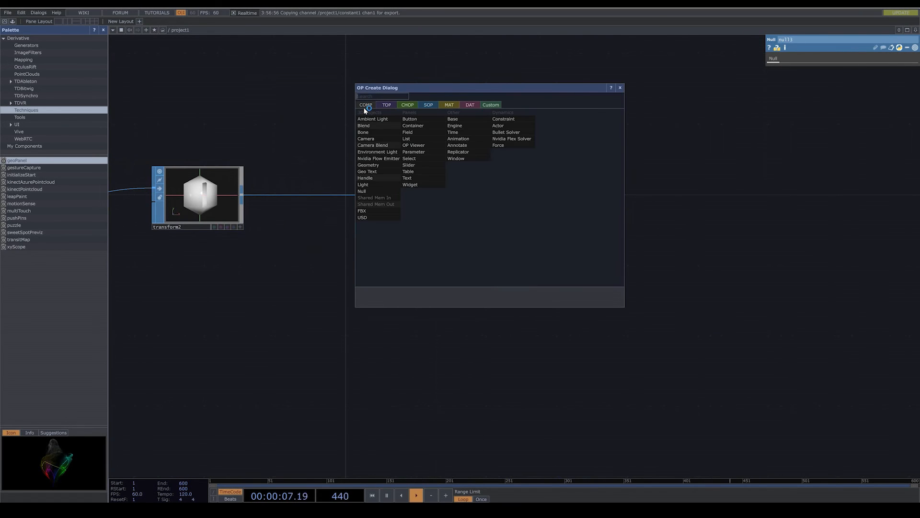
pyautogui.click(389, 165)
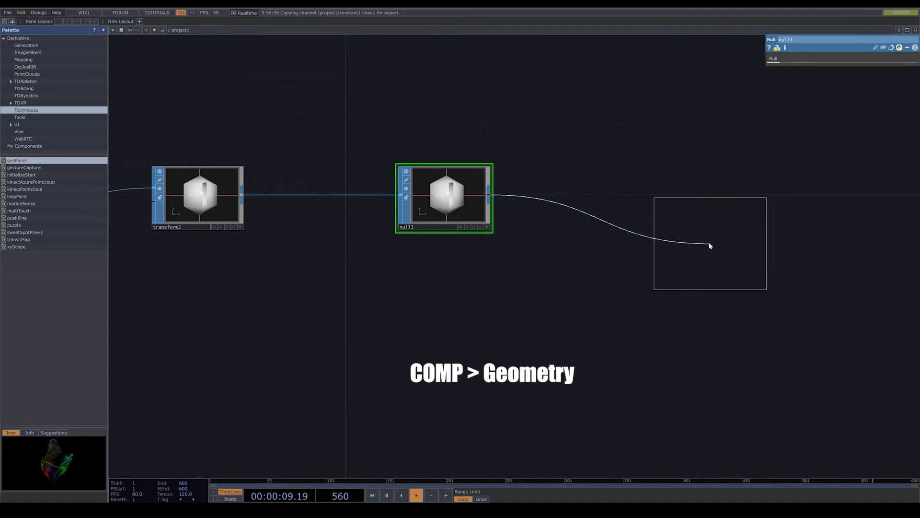
pyautogui.click(714, 218)
pyautogui.press('h')
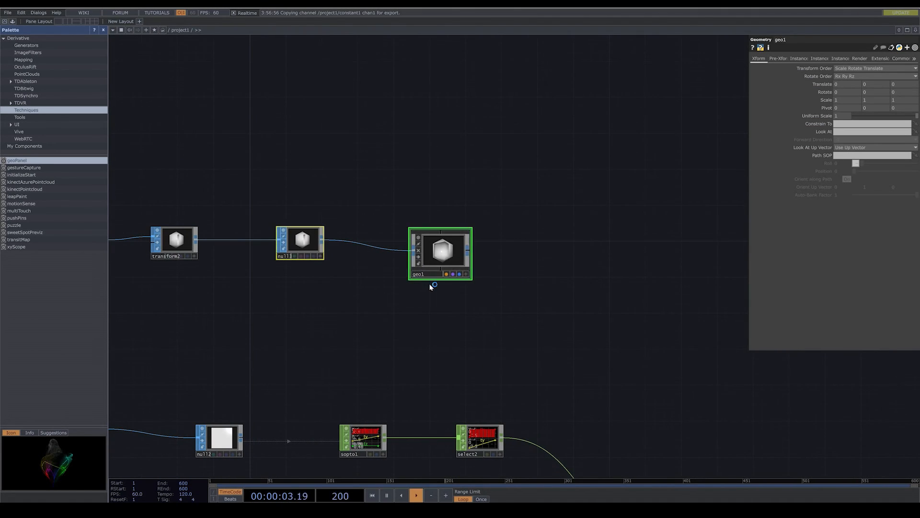
# - Add a Camera COMP above the Geometry and set its Translate Z to 2
pyautogui.press('Tab')
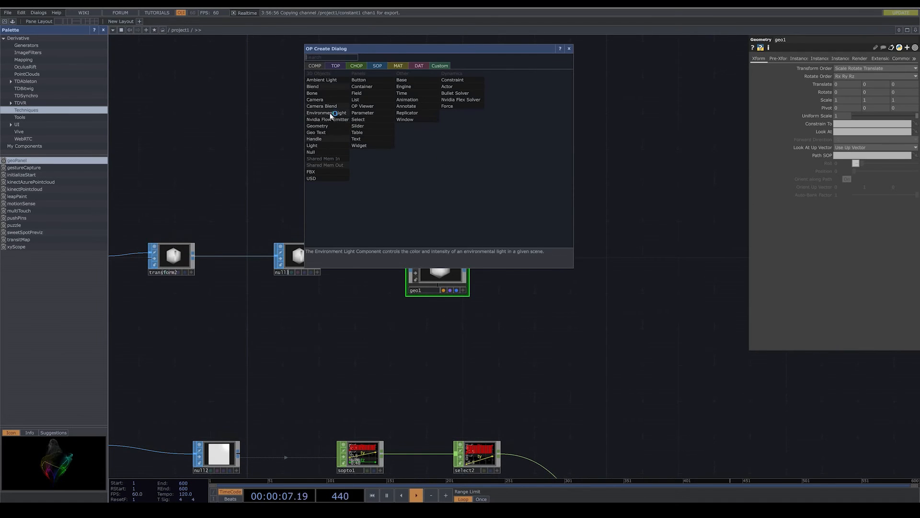
pyautogui.click(329, 100)
pyautogui.click(433, 170)
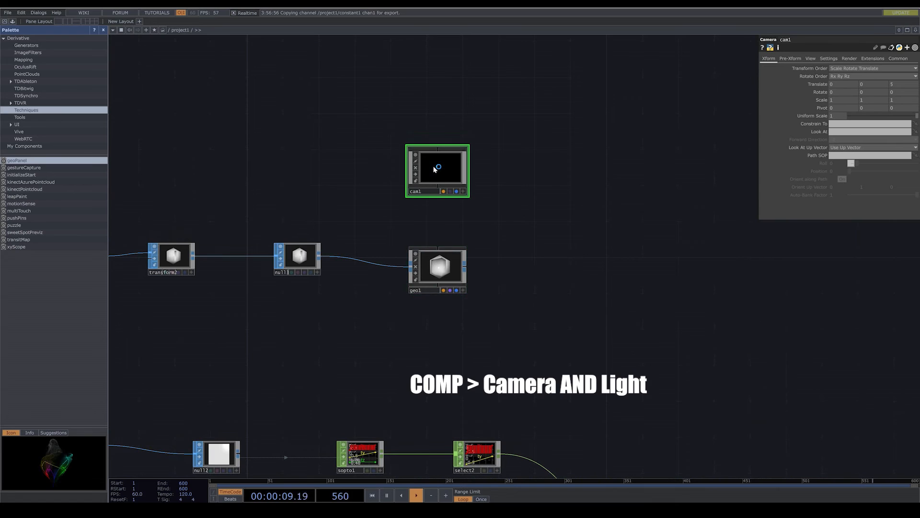
pyautogui.hscroll(3, 513, 278)
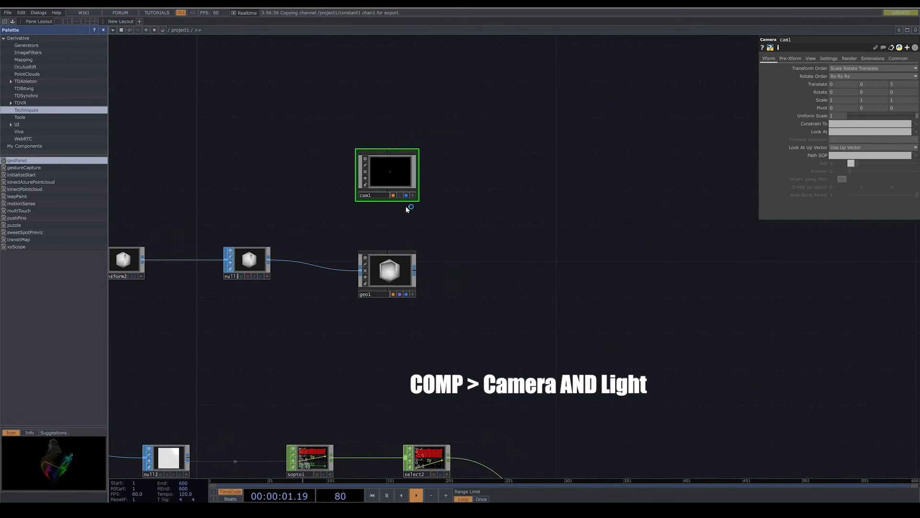
pyautogui.click(893, 85)
# - Add a Light COMP above the Camera
pyautogui.press('Tab')
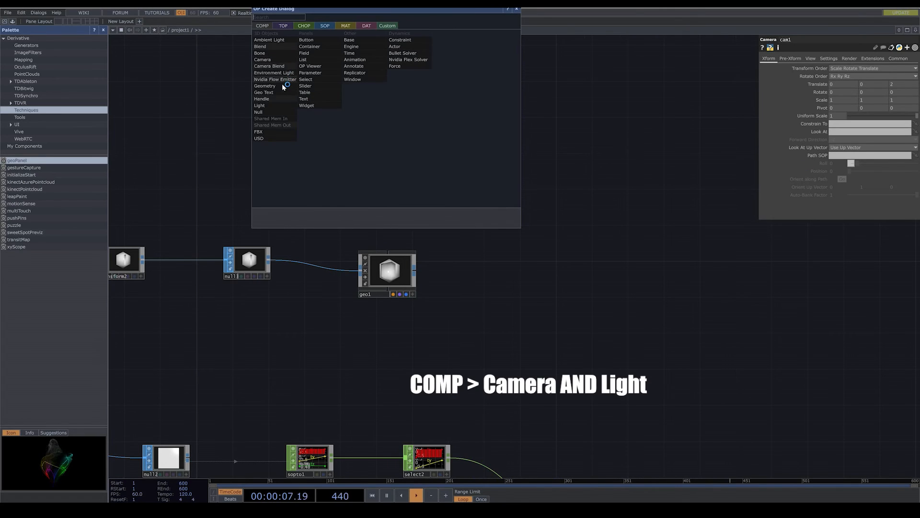
pyautogui.click(270, 103)
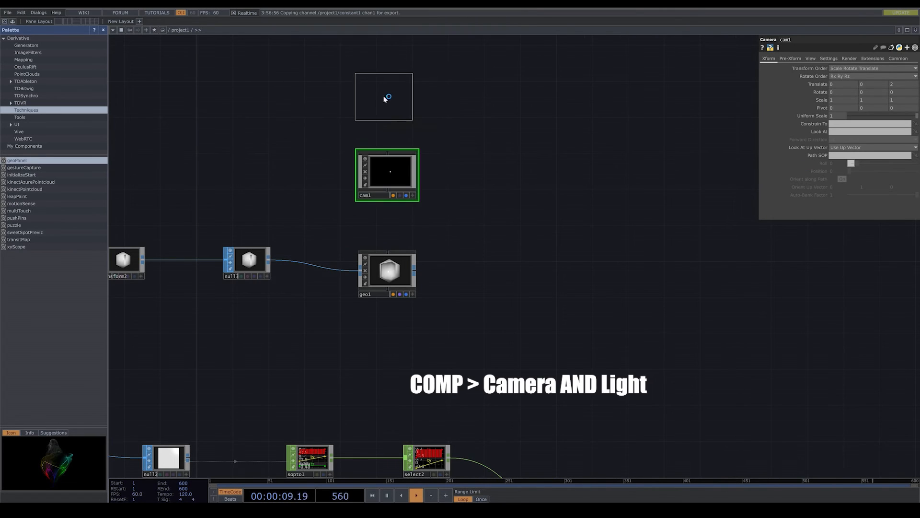
pyautogui.click(386, 95)
pyautogui.moveTo(513, 174); pyautogui.dragTo(508, 195)
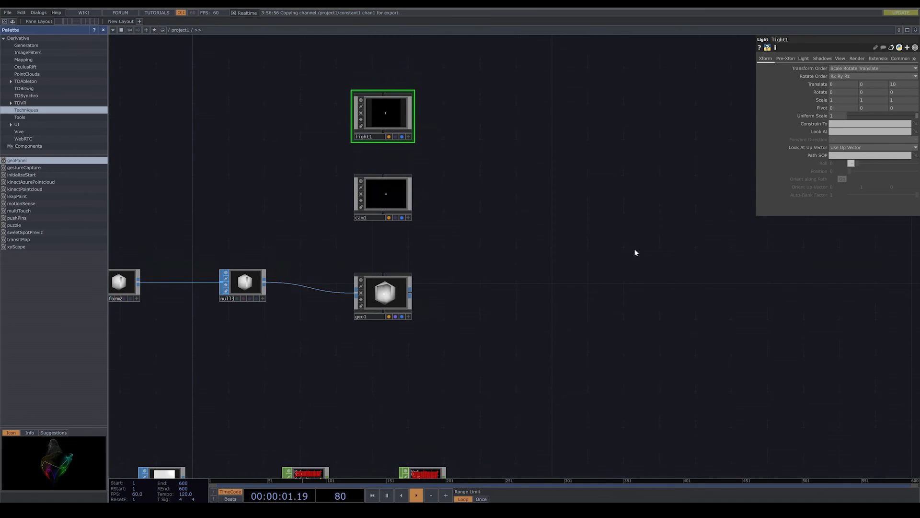
# - Add a Render TOP beside the Light, Camera and Geometry components
pyautogui.press('Tab')
pyautogui.click(532, 160)
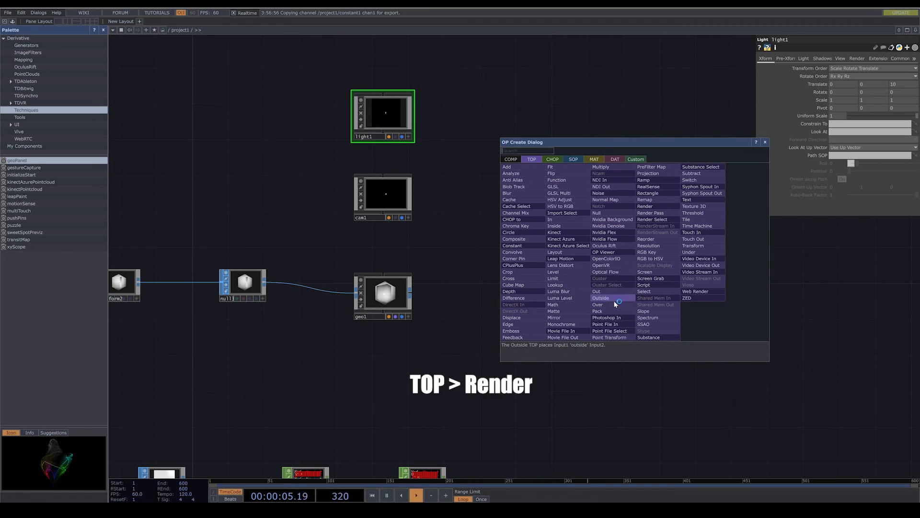
pyautogui.click(657, 207)
pyautogui.click(613, 218)
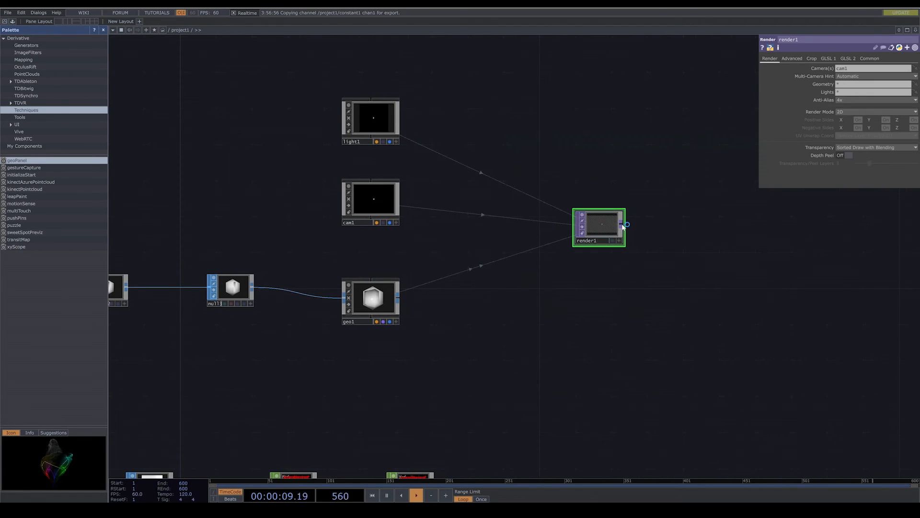
# - Append an Out TOP to the Render and place it well apart to leave room between them
pyautogui.rightClick(623, 225)
pyautogui.click(595, 271)
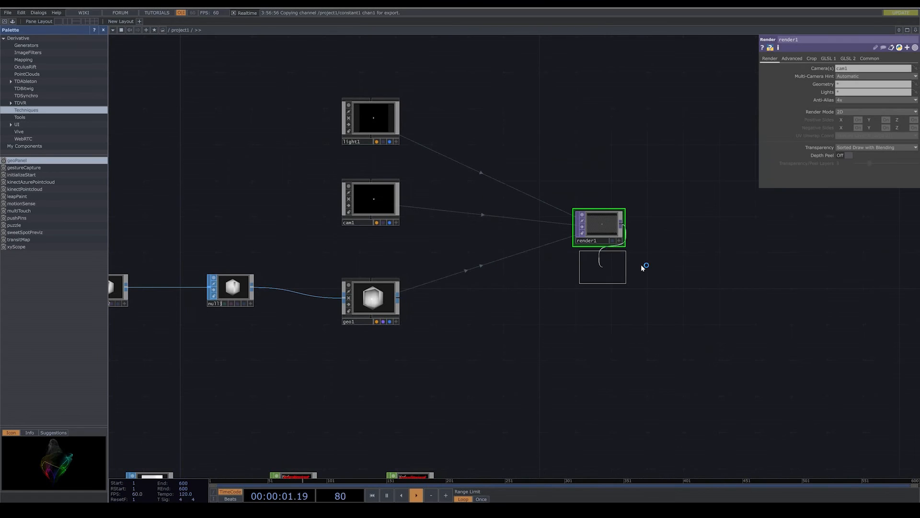
pyautogui.click(854, 226)
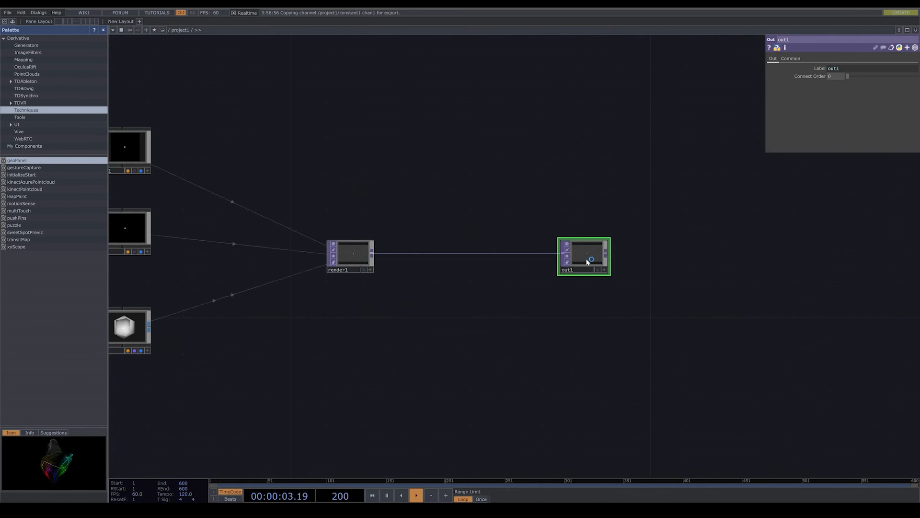
pyautogui.moveTo(588, 261); pyautogui.dragTo(741, 253)
# - Insert an RGB Key TOP into the connection between the Render and the Out for a black background
pyautogui.rightClick(676, 244)
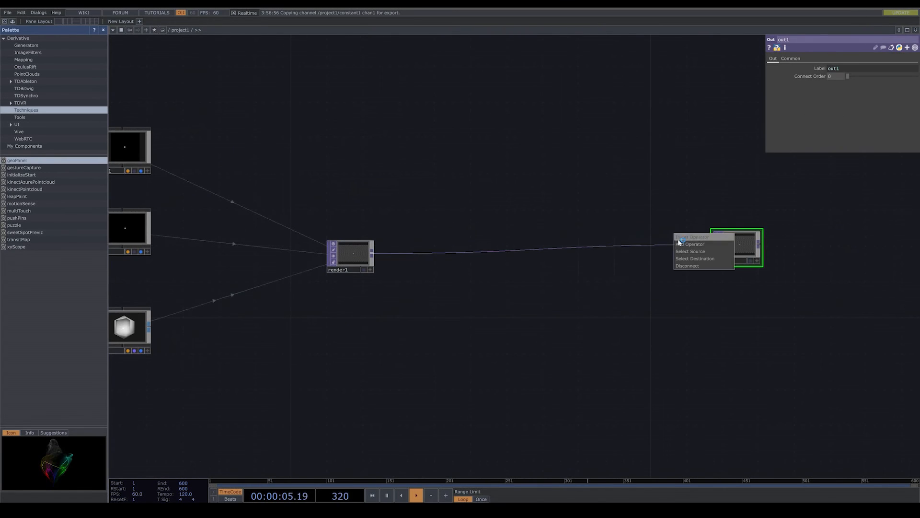
pyautogui.click(680, 238)
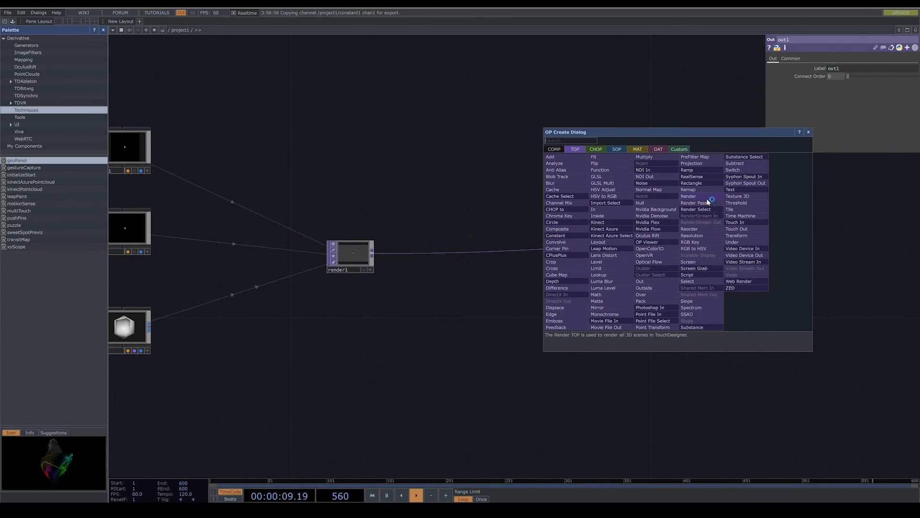
pyautogui.write('r')
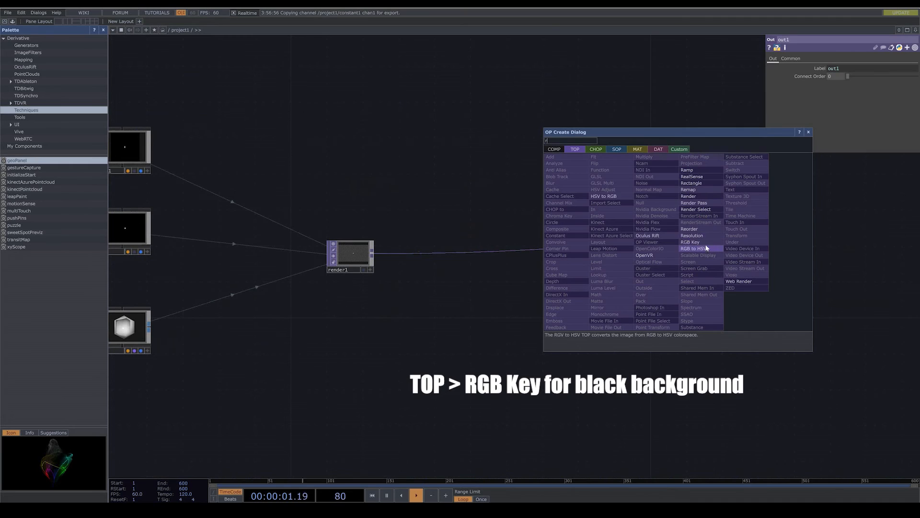
pyautogui.click(690, 243)
pyautogui.click(657, 246)
# - Display the Out TOP's image as the network editor's background
pyautogui.moveTo(690, 283); pyautogui.dragTo(637, 289)
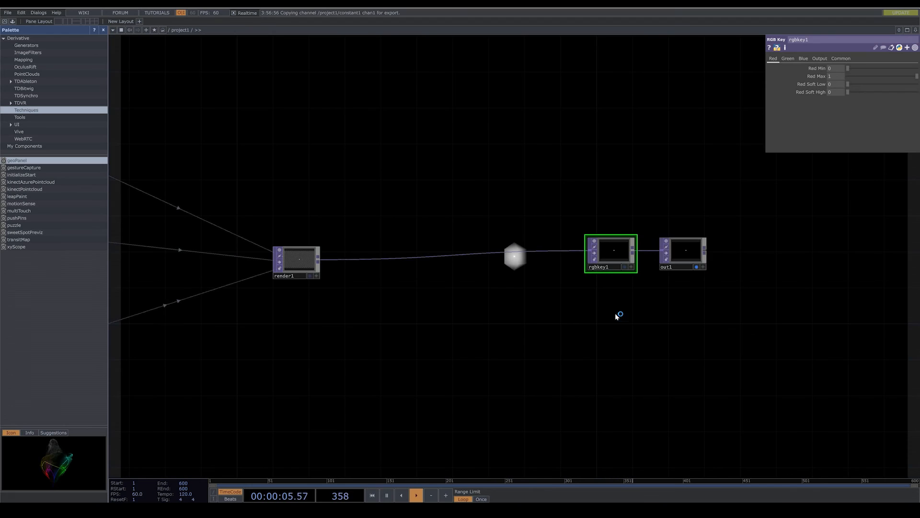
pyautogui.scroll(-5, 617, 317)
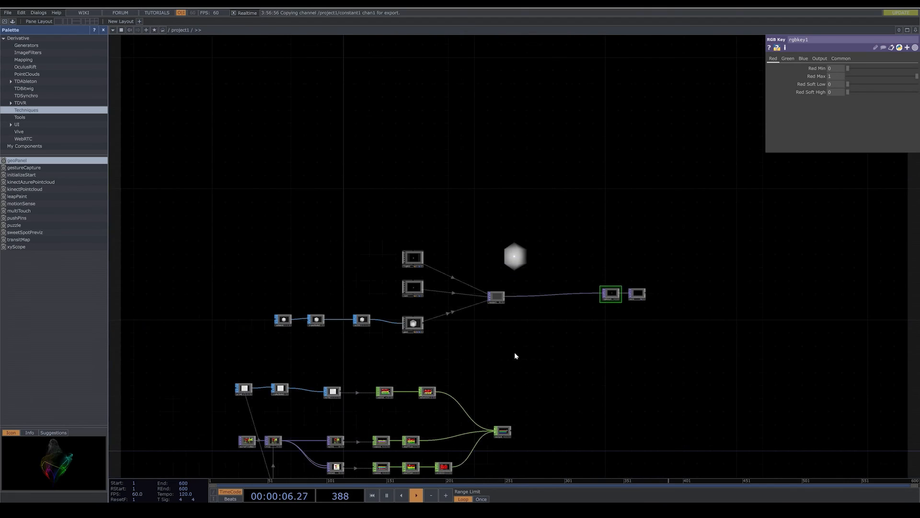
pyautogui.moveTo(515, 352); pyautogui.dragTo(460, 278)
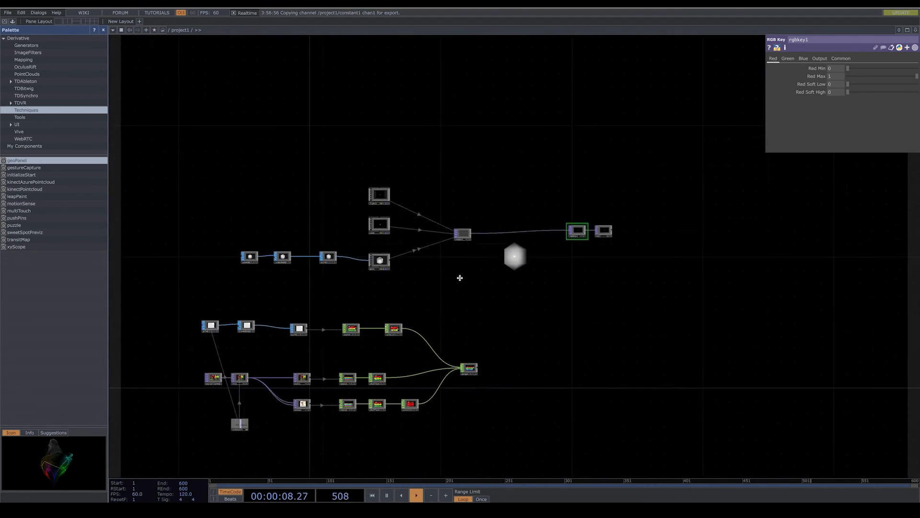
pyautogui.moveTo(382, 252); pyautogui.dragTo(449, 255)
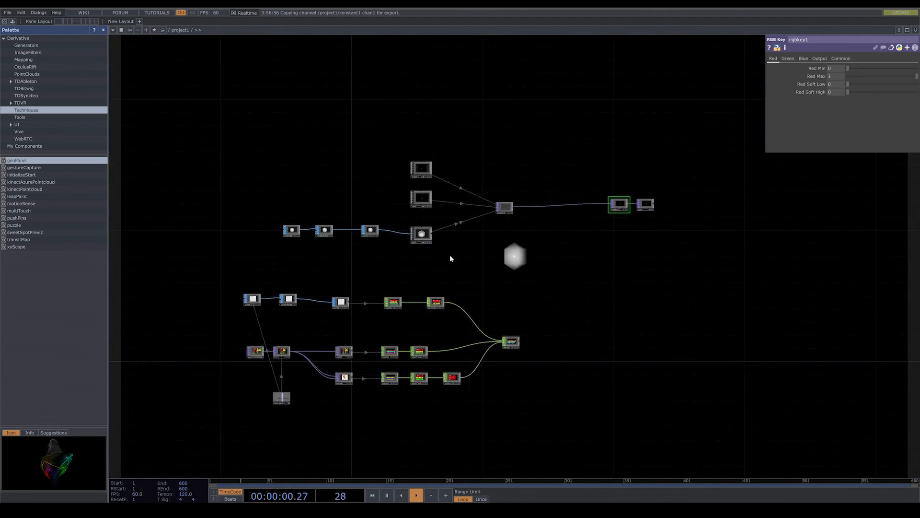
# - Turn on Instancing for the Geometry COMP, widening its parameter window to make the page names readable
pyautogui.scroll(10, 449, 249)
pyautogui.click(448, 215)
pyautogui.scroll(-6, 500, 261)
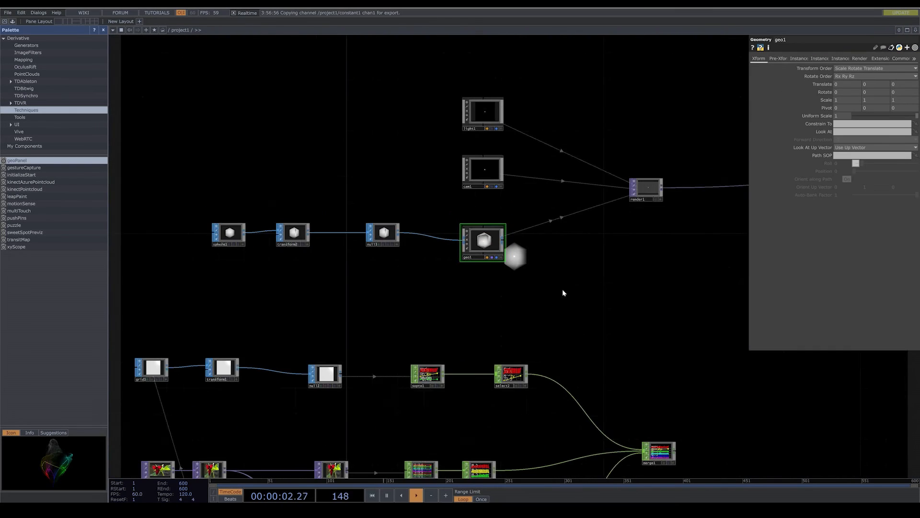
pyautogui.click(804, 62)
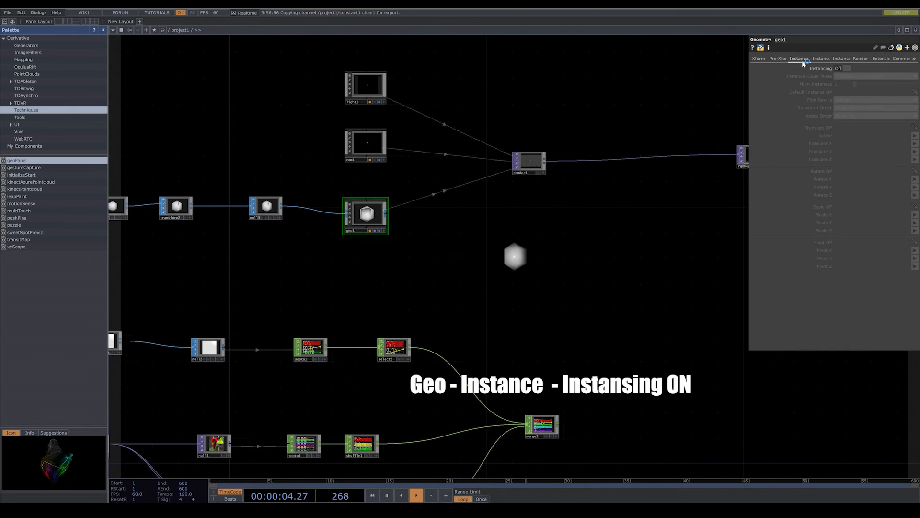
pyautogui.moveTo(749, 122); pyautogui.dragTo(721, 122)
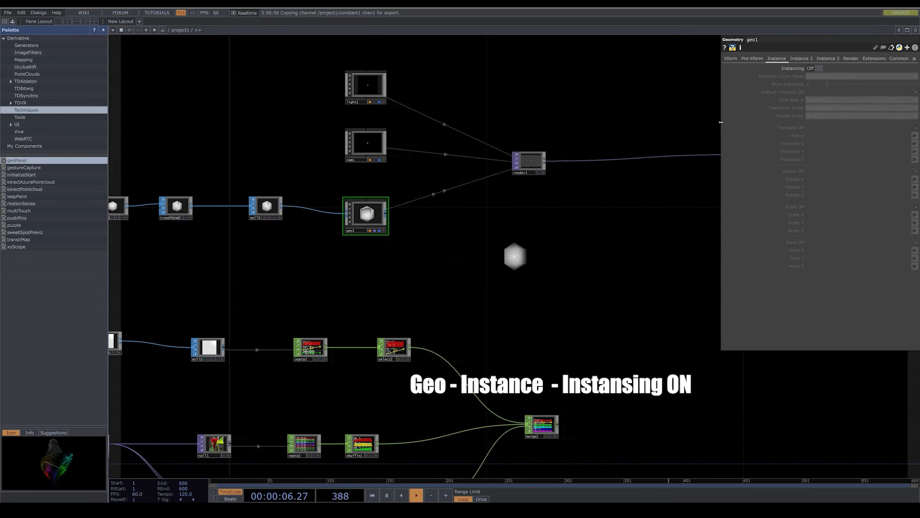
pyautogui.click(818, 71)
# - Assign the Merge CHOP merge1 as the Geometry's Default Instance OP
pyautogui.moveTo(627, 359); pyautogui.dragTo(608, 257)
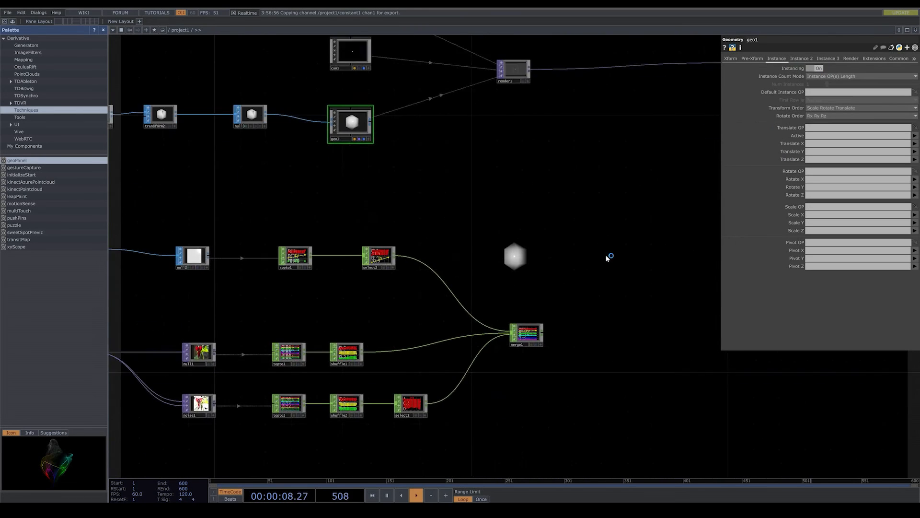
pyautogui.scroll(6, 561, 316)
pyautogui.moveTo(600, 305); pyautogui.dragTo(605, 304)
pyautogui.moveTo(431, 345); pyautogui.dragTo(828, 93)
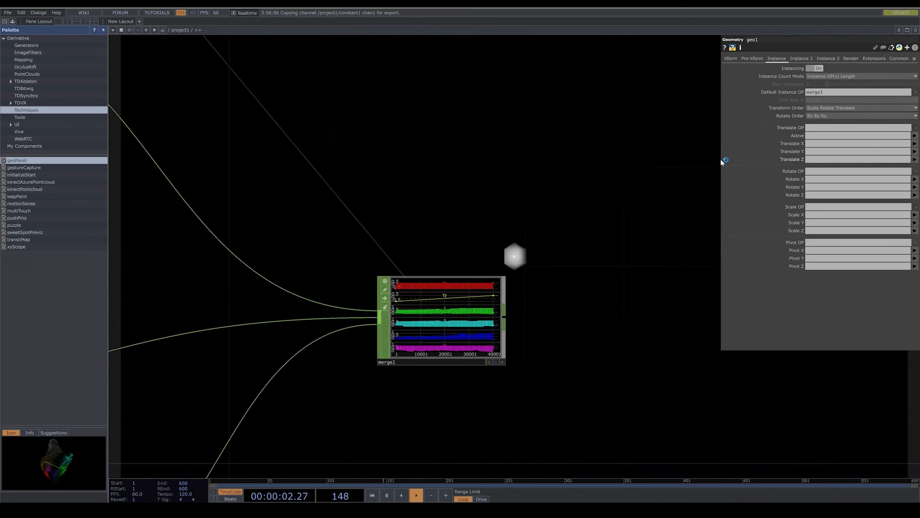
# - Map the Geometry's instance Translate X, Y and Z to the channels tx, ty and tz
pyautogui.moveTo(650, 196); pyautogui.dragTo(586, 211)
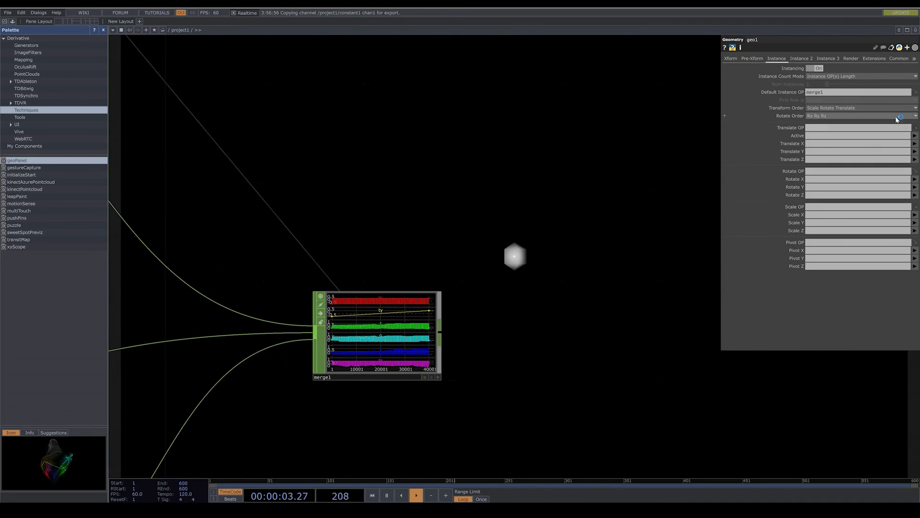
pyautogui.click(915, 145)
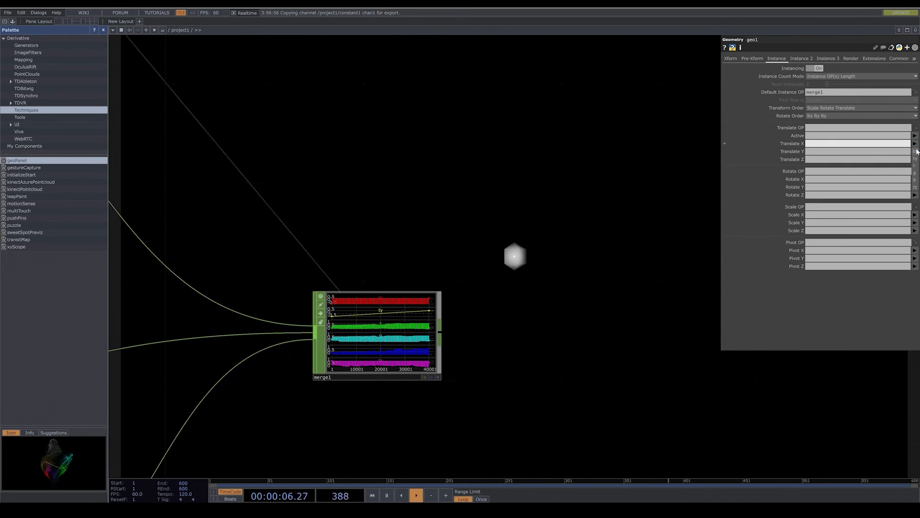
pyautogui.click(917, 152)
pyautogui.scroll(-3, 652, 234)
pyautogui.moveTo(652, 234); pyautogui.dragTo(447, 234)
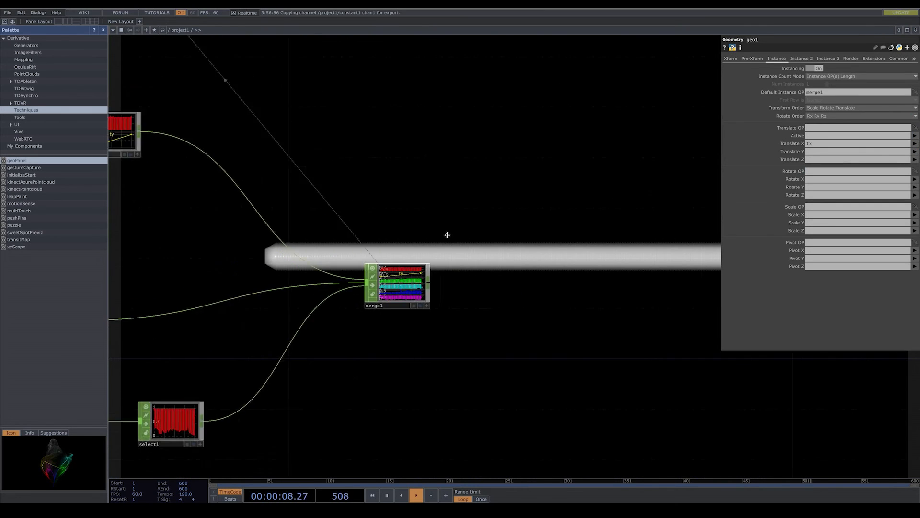
pyautogui.click(914, 151)
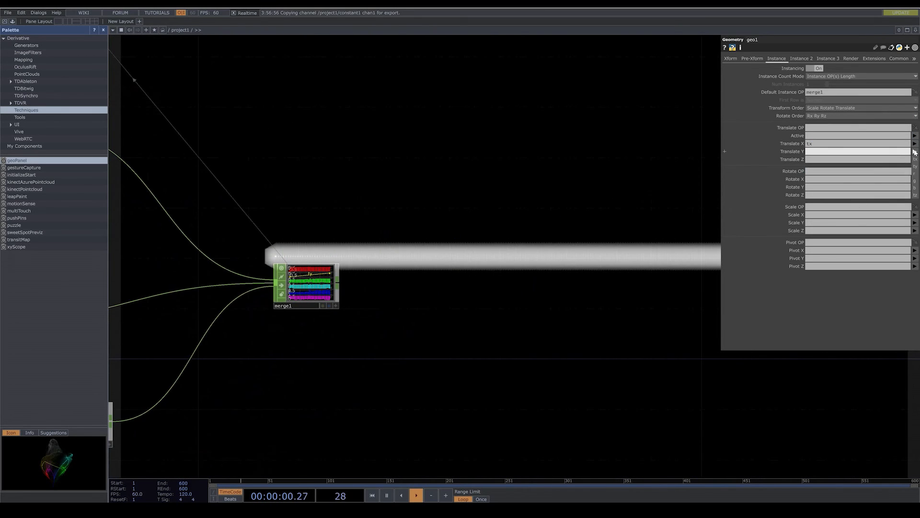
pyautogui.click(916, 167)
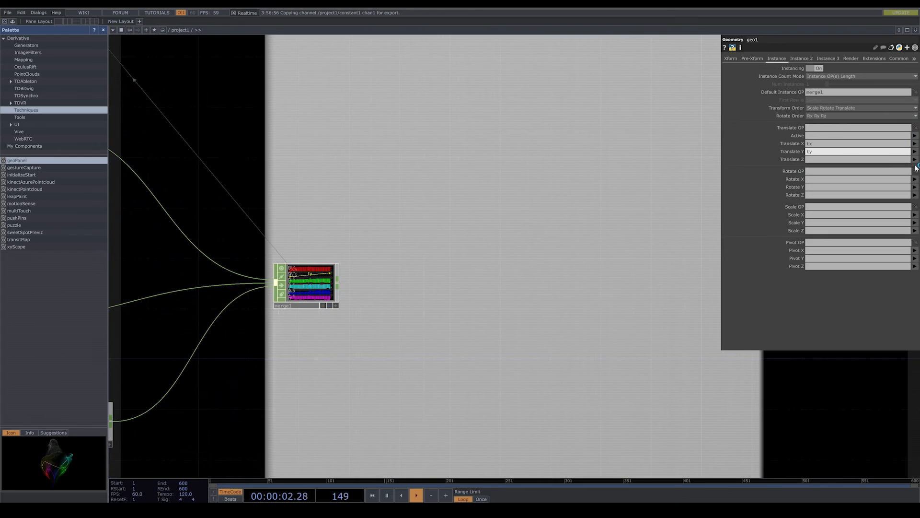
pyautogui.click(915, 159)
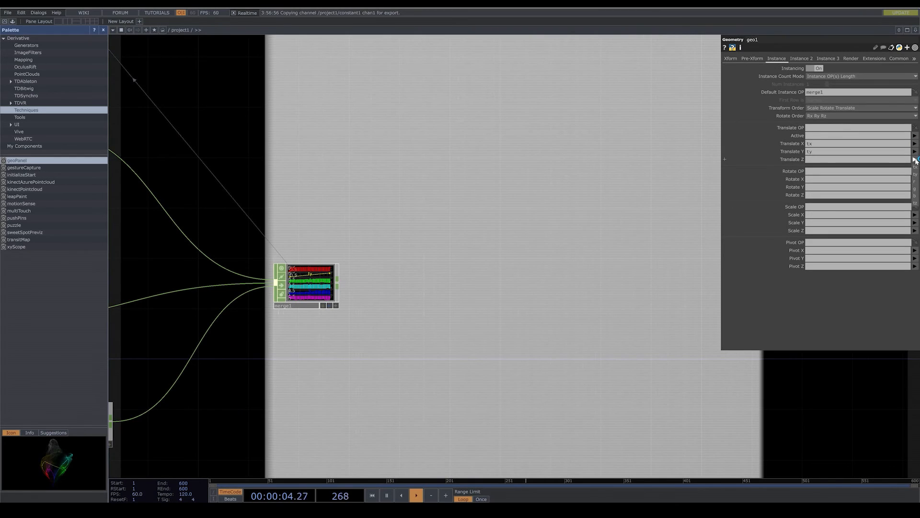
pyautogui.click(916, 203)
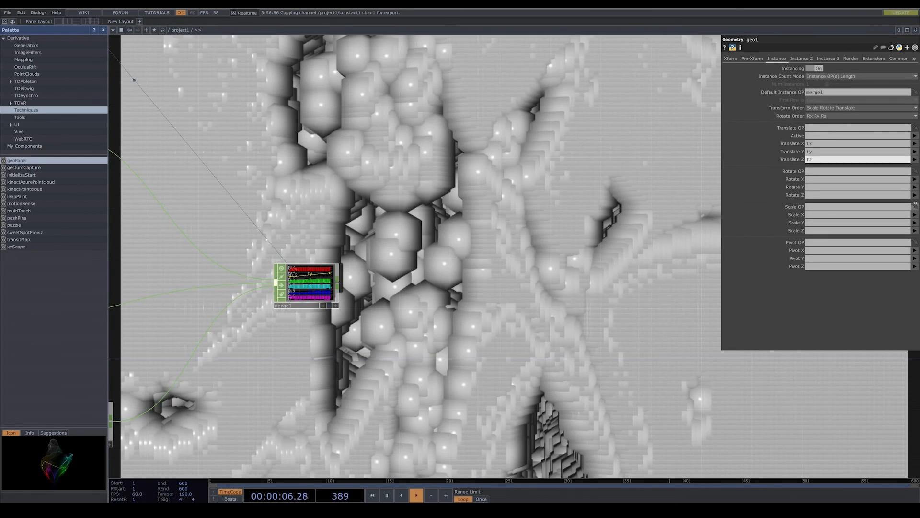
# - Set the Uniform Scale of the sphere's Transform SOP transform2 to 0.005
pyautogui.scroll(-3, 600, 248)
pyautogui.scroll(-6, 600, 248)
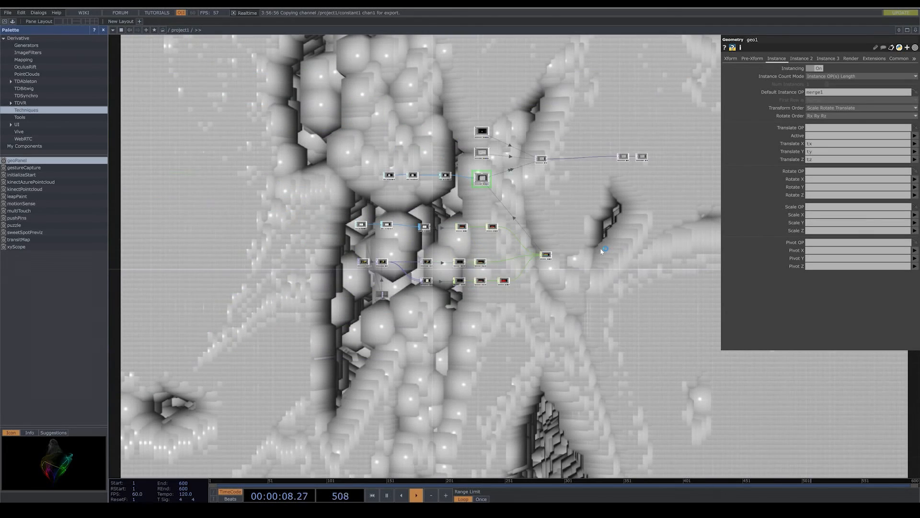
pyautogui.moveTo(480, 203); pyautogui.dragTo(500, 292)
pyautogui.scroll(4, 484, 220)
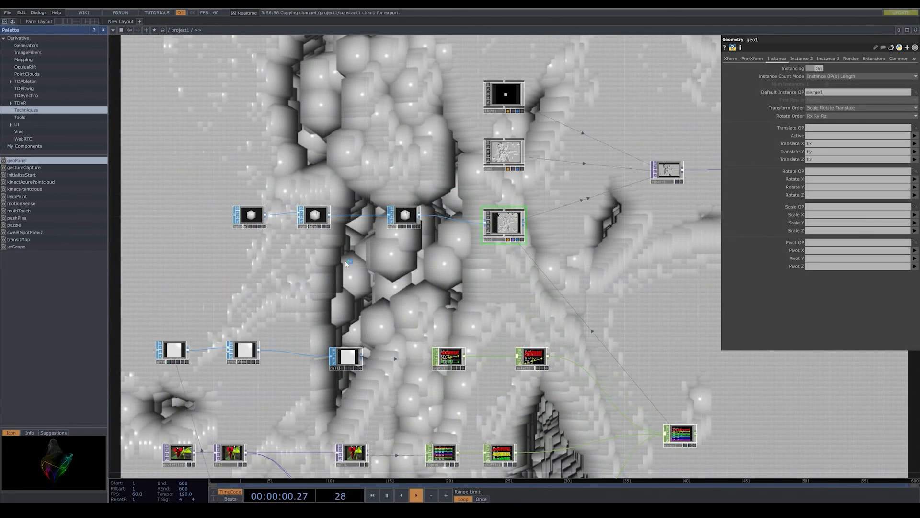
pyautogui.click(320, 221)
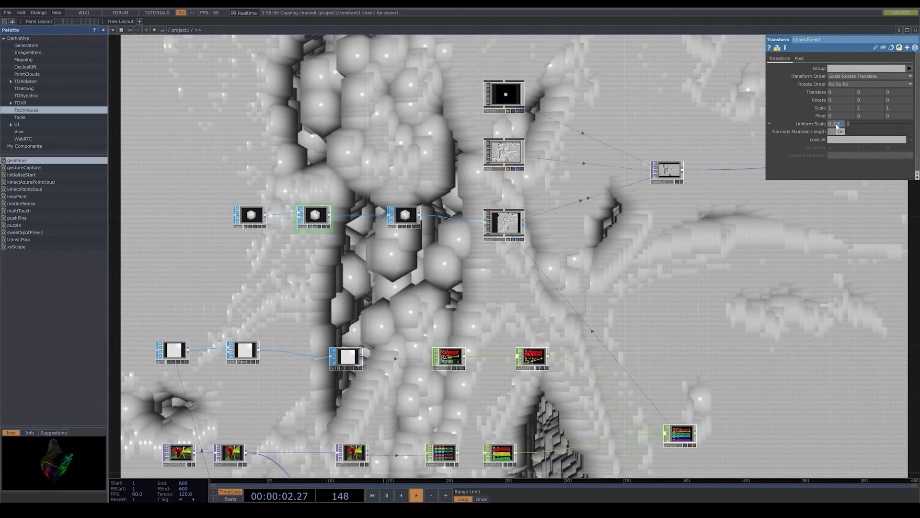
pyautogui.press('BackSpace')
pyautogui.write('1')
pyautogui.press('Return')
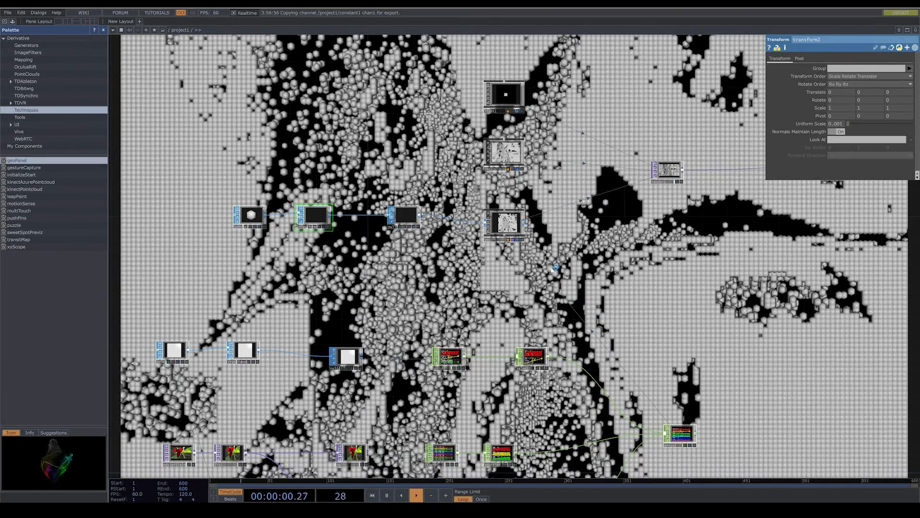
# - Move the camera cam1 back by setting its Translate Z to 3
pyautogui.click(521, 154)
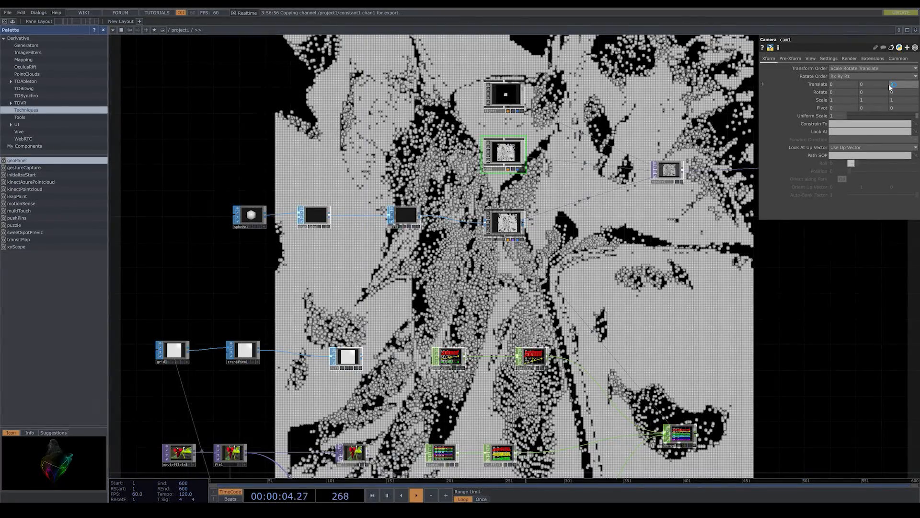
pyautogui.scroll(-4, 682, 297)
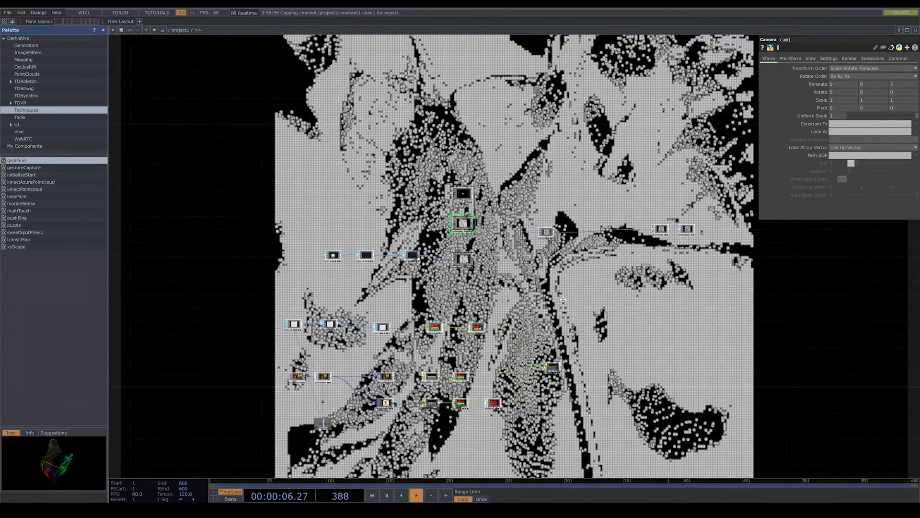
# - Reduce the sphere instances further by setting transform2's Uniform Scale to 0.003
pyautogui.scroll(3, 465, 292)
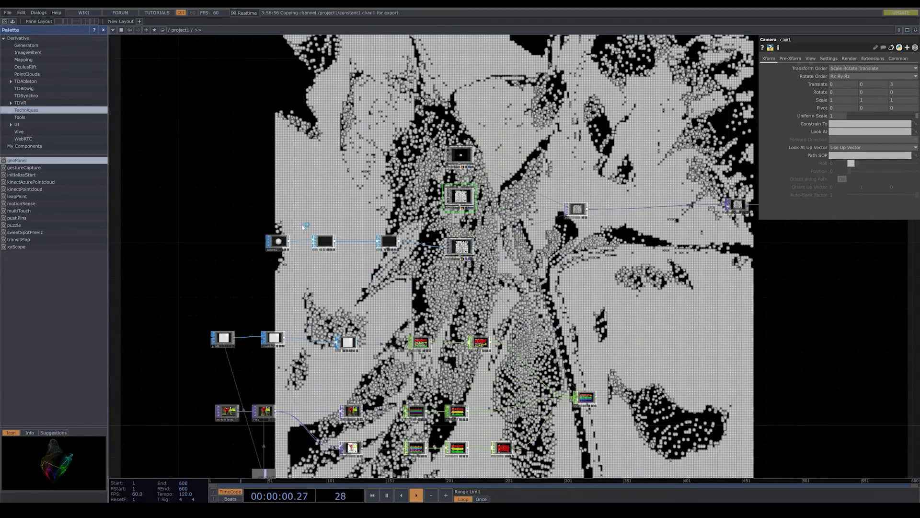
pyautogui.scroll(7, 303, 227)
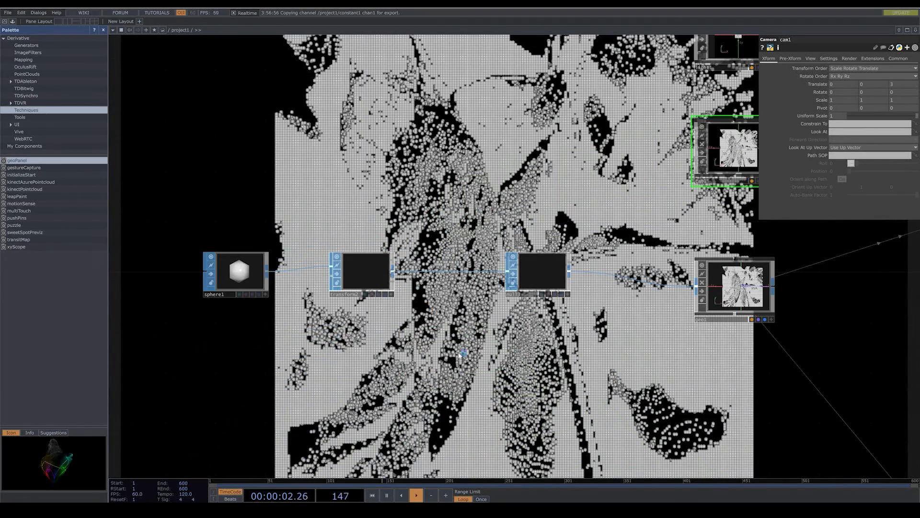
pyautogui.click(360, 272)
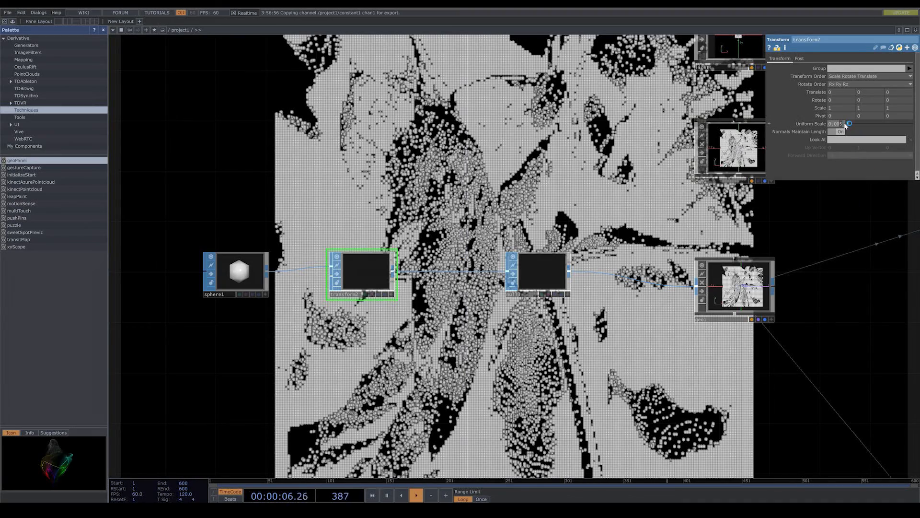
pyautogui.press('BackSpace')
pyautogui.write('3')
pyautogui.press('Return')
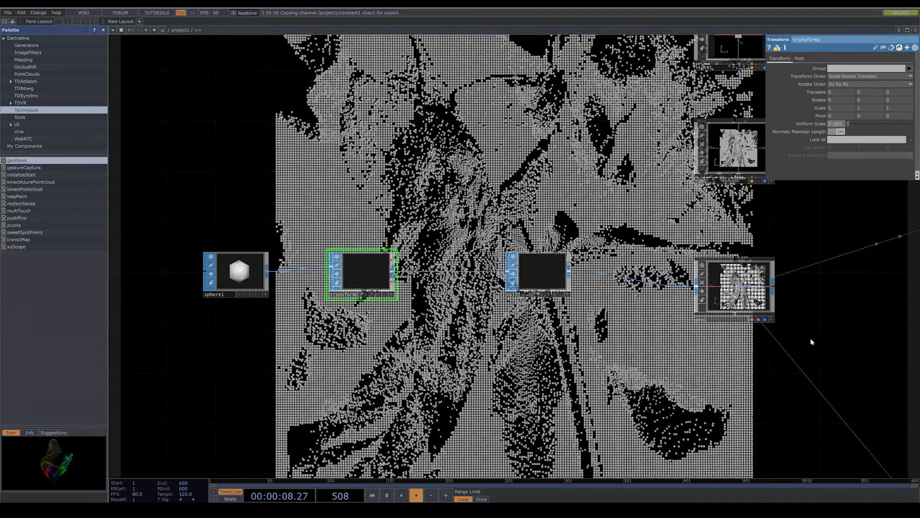
# - Open the Out TOP out1 in its own floating viewer window
pyautogui.scroll(-10, 602, 355)
pyautogui.moveTo(690, 353); pyautogui.dragTo(394, 350)
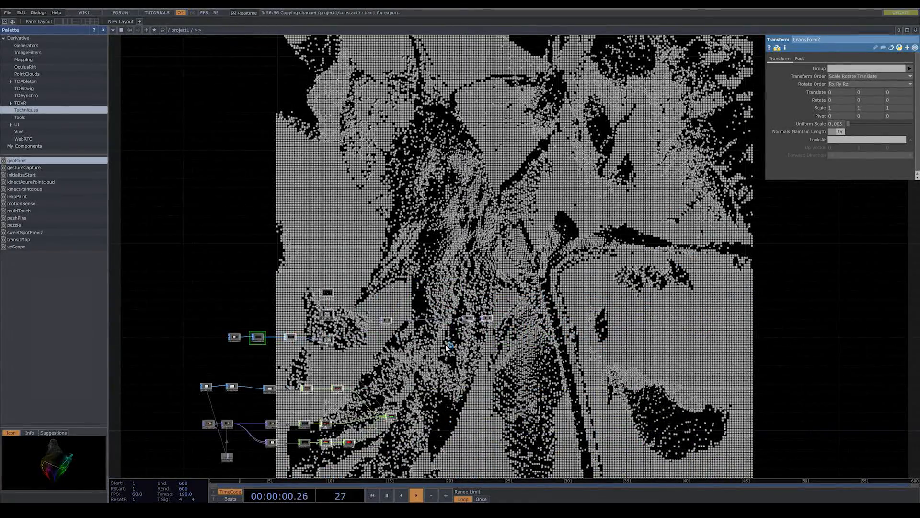
pyautogui.scroll(9, 446, 344)
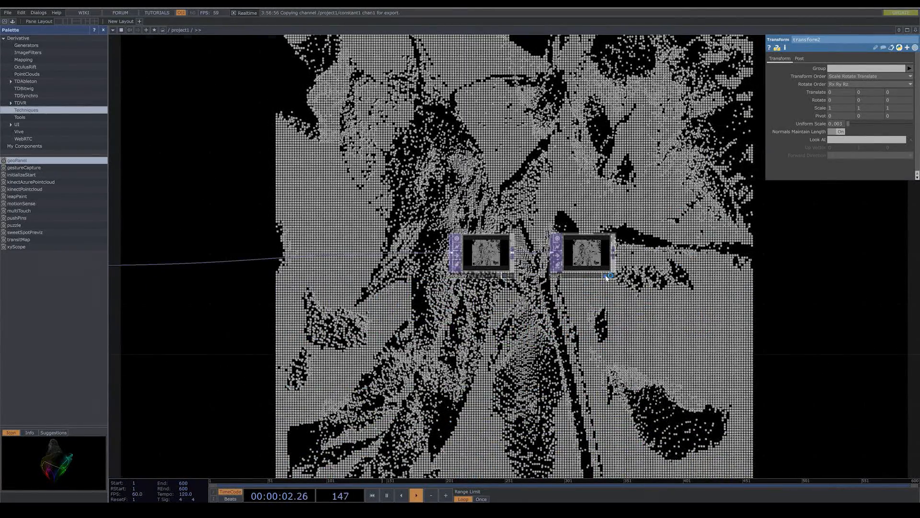
pyautogui.click(608, 276)
pyautogui.rightClick(593, 266)
pyautogui.click(613, 265)
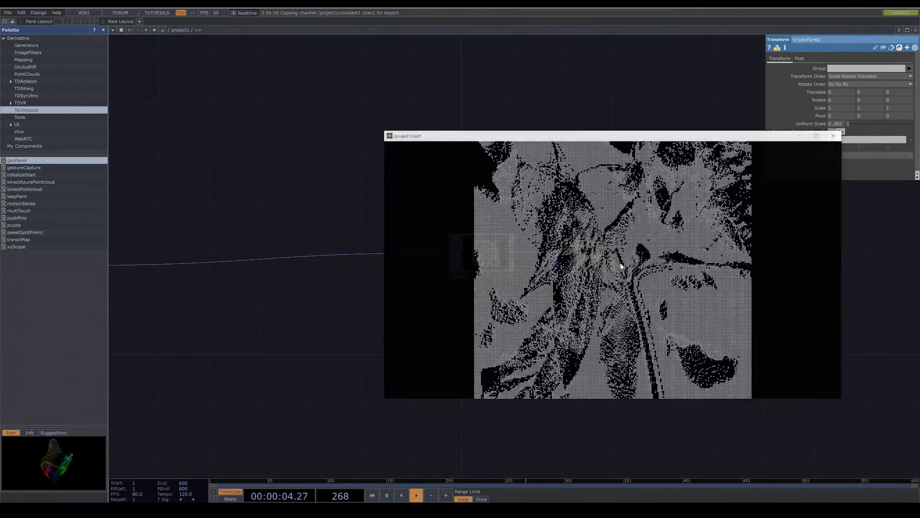
# - Shrink the out1 viewer window and place it below the parameter window, clear of most of the network
pyautogui.moveTo(560, 136); pyautogui.dragTo(643, 242)
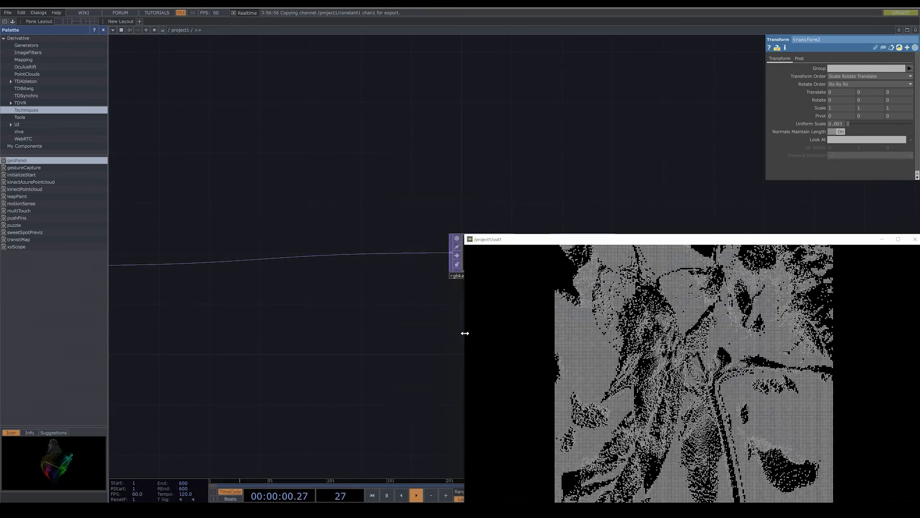
pyautogui.moveTo(462, 333); pyautogui.dragTo(534, 333)
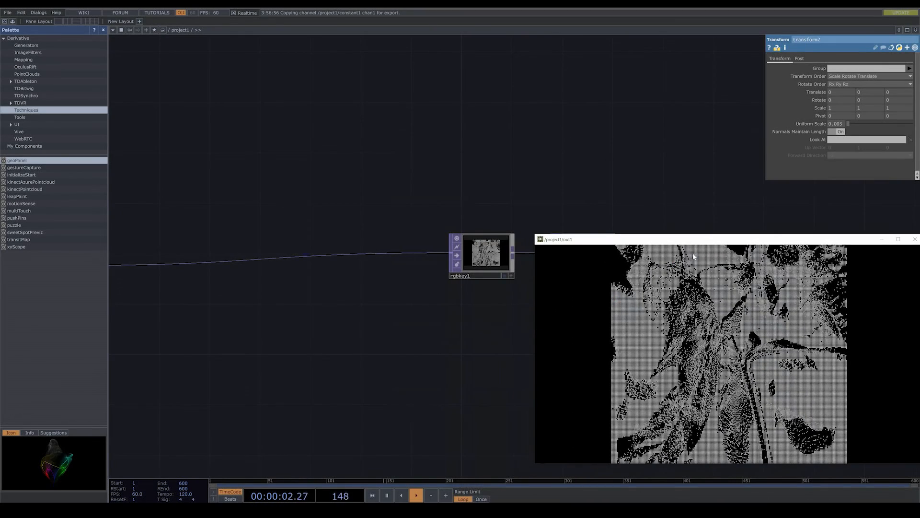
pyautogui.moveTo(701, 245); pyautogui.dragTo(694, 272)
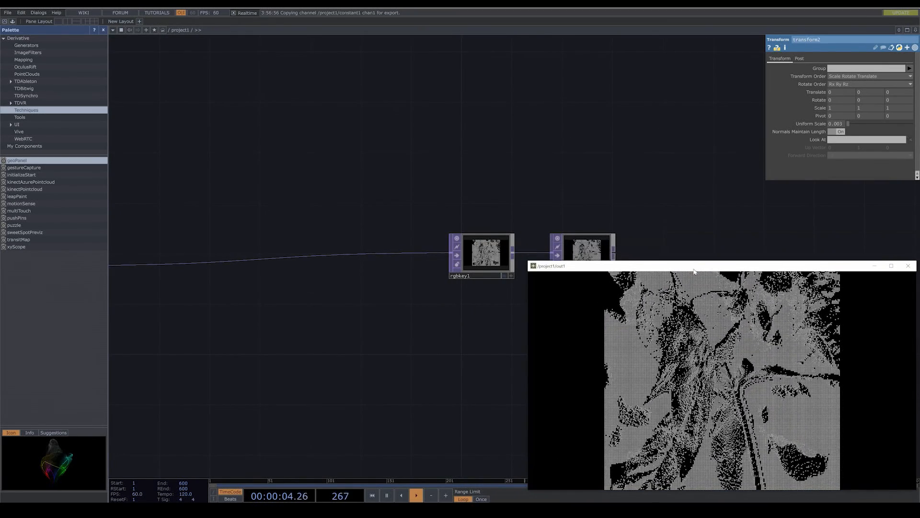
# - Set the Noise TOP noise1's Seed to 1244 and its Period to 2
pyautogui.scroll(-3, 412, 319)
pyautogui.moveTo(407, 322); pyautogui.dragTo(465, 218)
pyautogui.moveTo(377, 269); pyautogui.dragTo(496, 262)
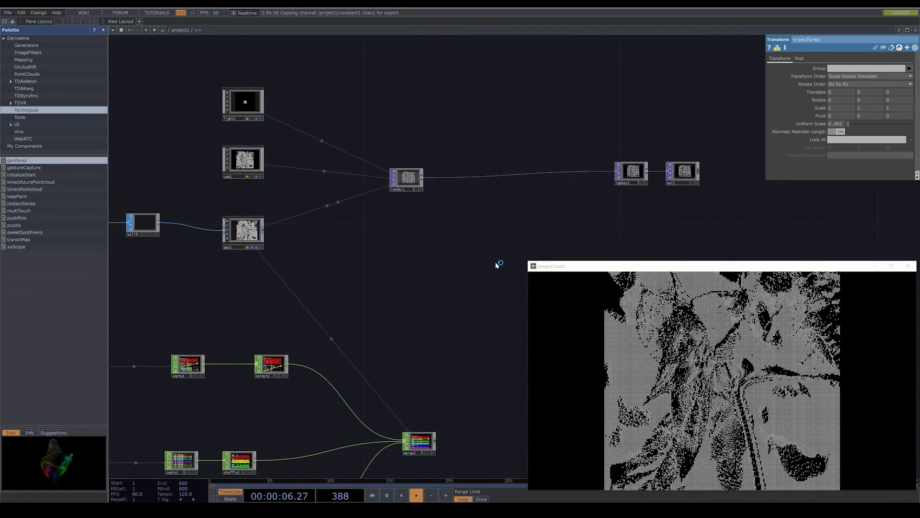
pyautogui.moveTo(406, 269); pyautogui.dragTo(511, 266)
pyautogui.moveTo(321, 272); pyautogui.dragTo(337, 161)
pyautogui.scroll(-3, 329, 260)
pyautogui.scroll(6, 300, 330)
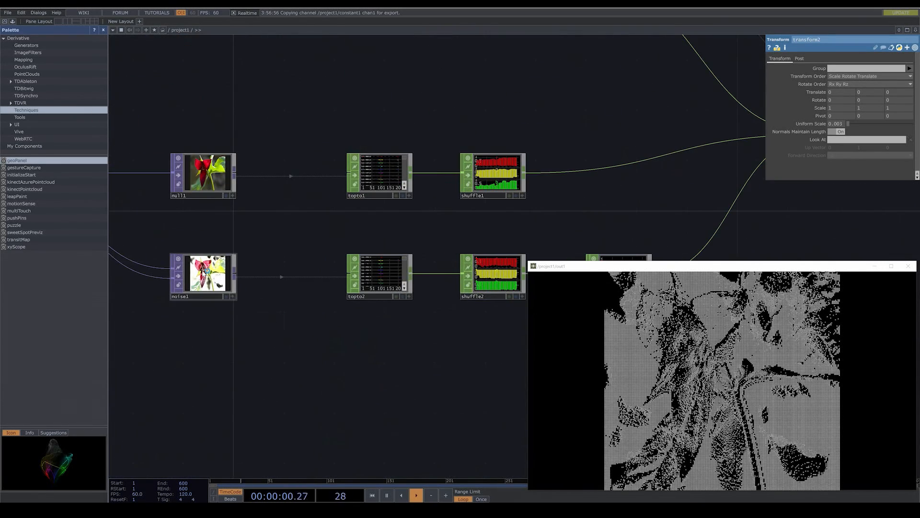
pyautogui.click(204, 269)
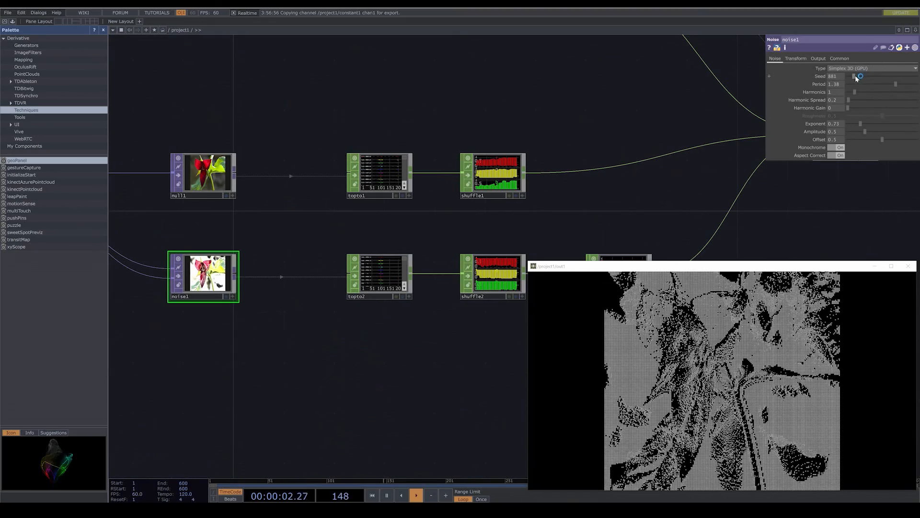
pyautogui.moveTo(857, 78); pyautogui.dragTo(918, 87)
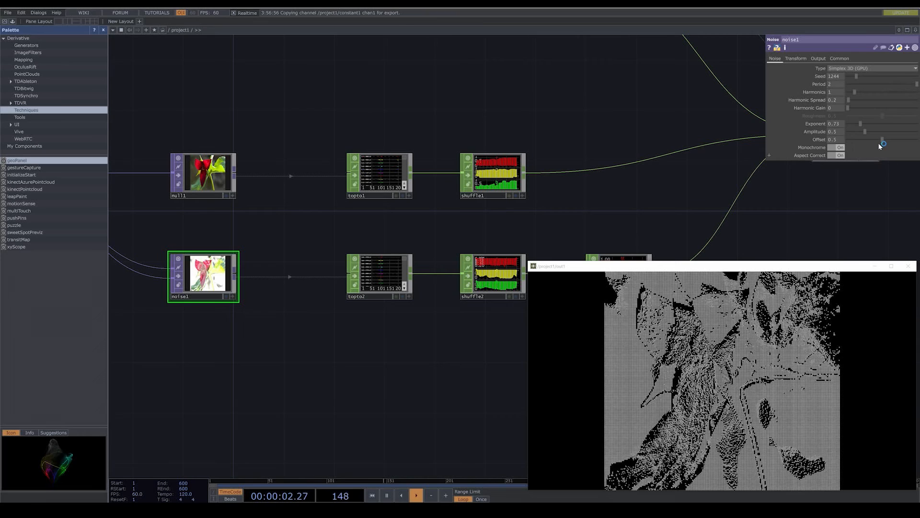
# - Lower noise1's Amplitude to 0.11 and set its Harmonics and Harmonic Spread to 0
pyautogui.moveTo(862, 132); pyautogui.dragTo(850, 134)
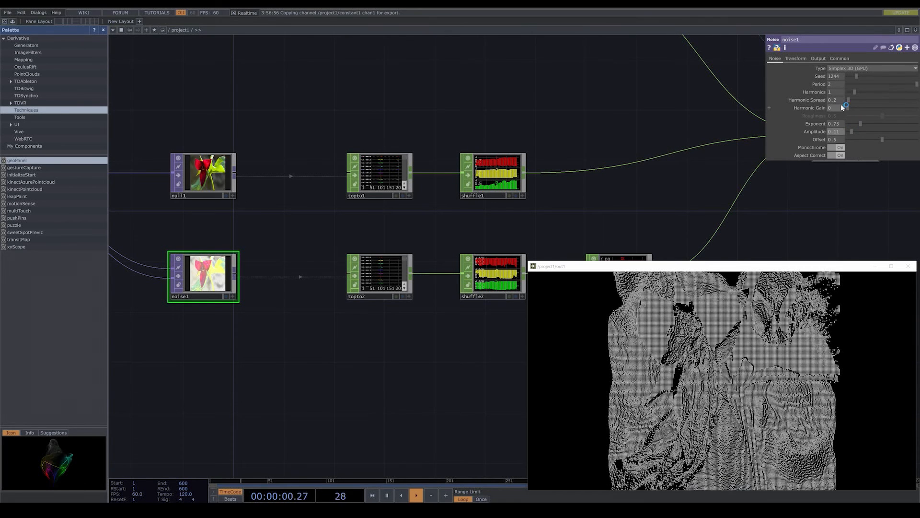
pyautogui.moveTo(854, 92); pyautogui.dragTo(833, 101)
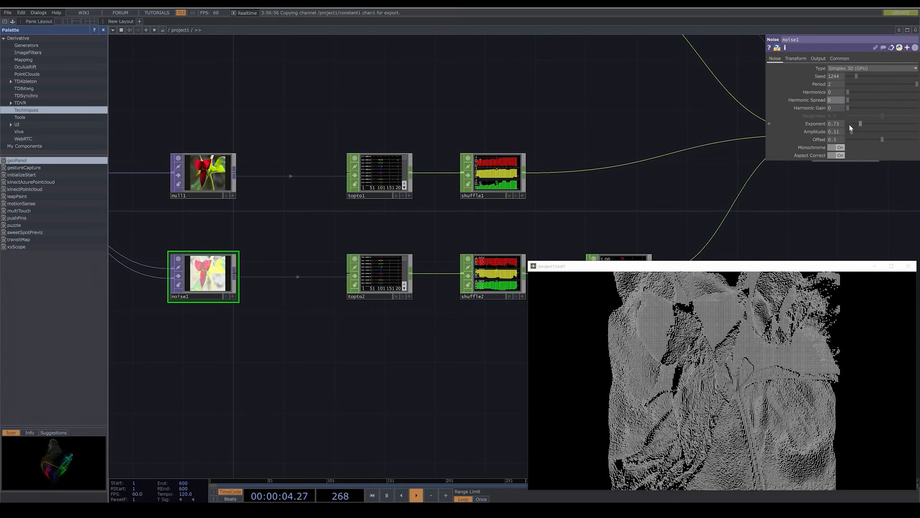
# - Animate noise1 by giving its Translate Z the expression absTime.seconds * .3
pyautogui.scroll(-4, 404, 343)
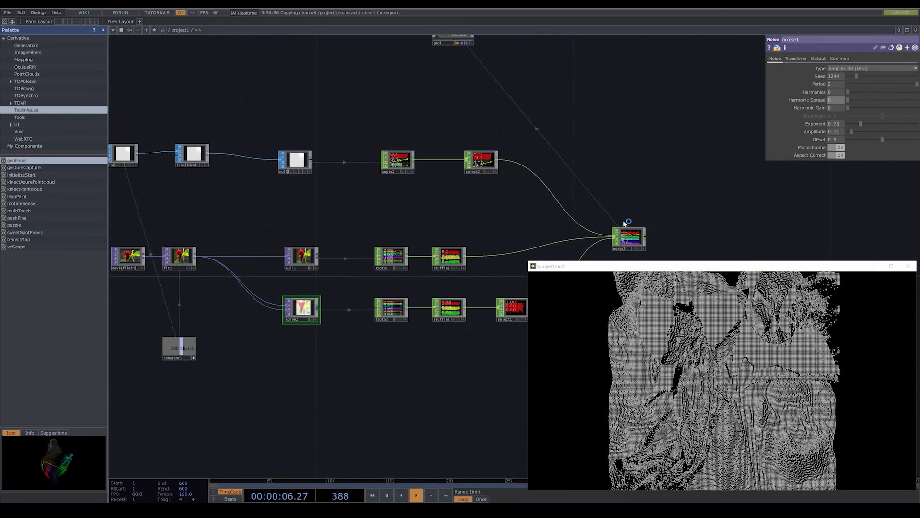
pyautogui.click(795, 59)
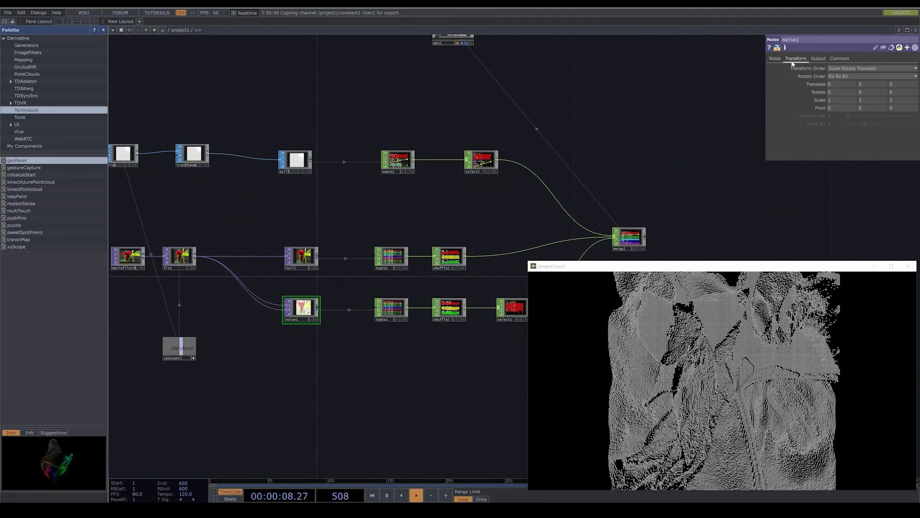
pyautogui.click(818, 86)
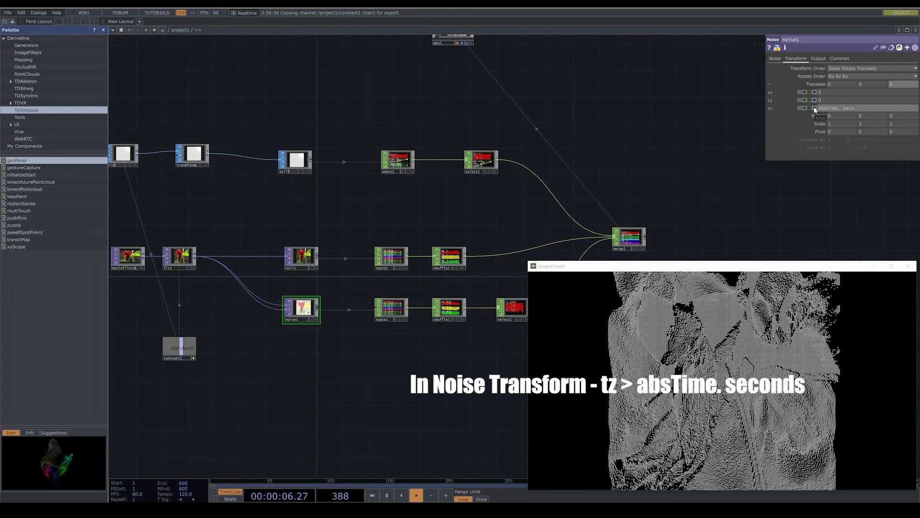
pyautogui.press('Return')
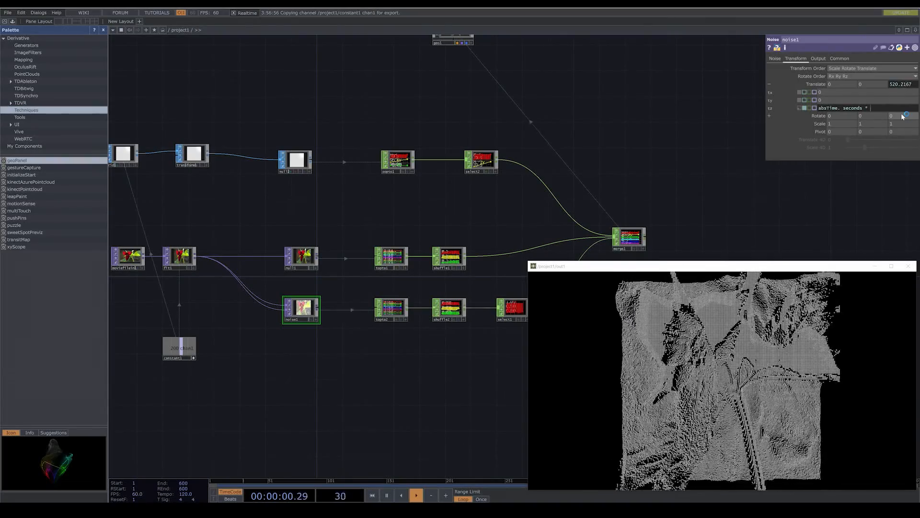
pyautogui.write('3')
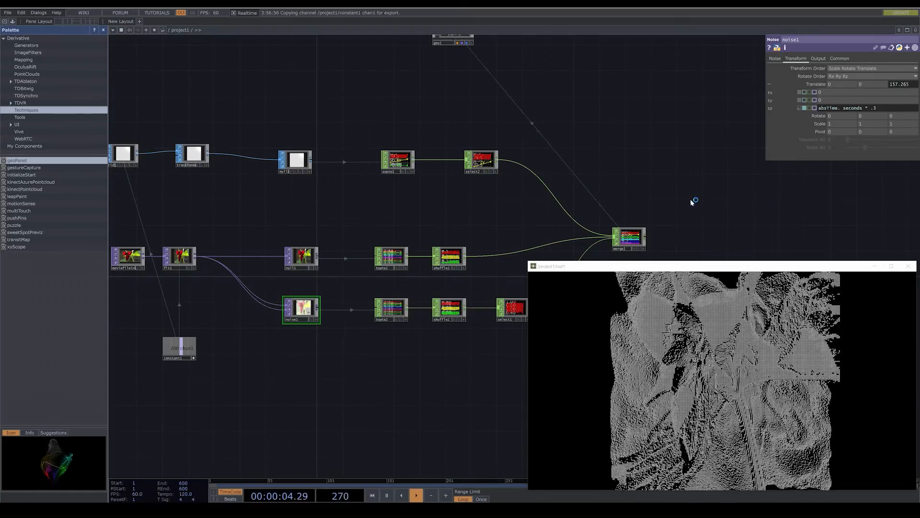
# - Color geo1's instances from the merged channels by assigning r, g and b to the instance color R, G and B
pyautogui.scroll(-6, 691, 200)
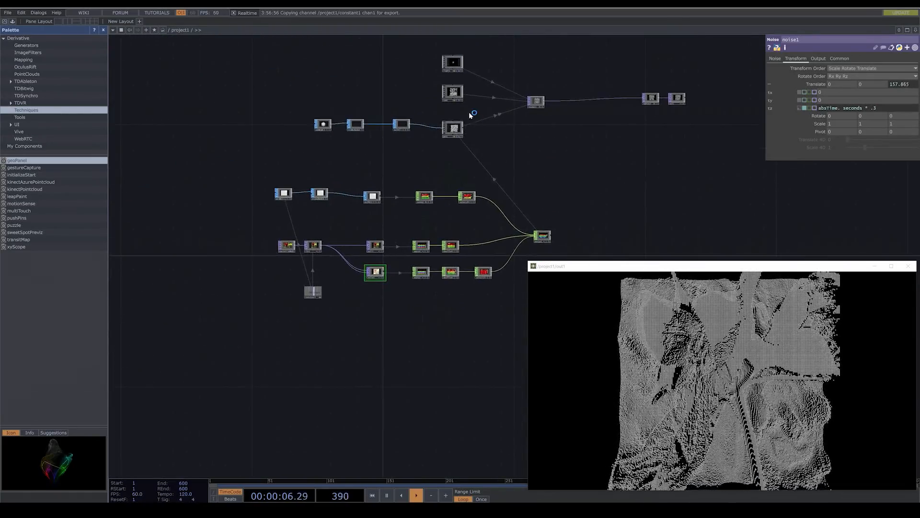
pyautogui.scroll(8, 462, 122)
pyautogui.click(407, 153)
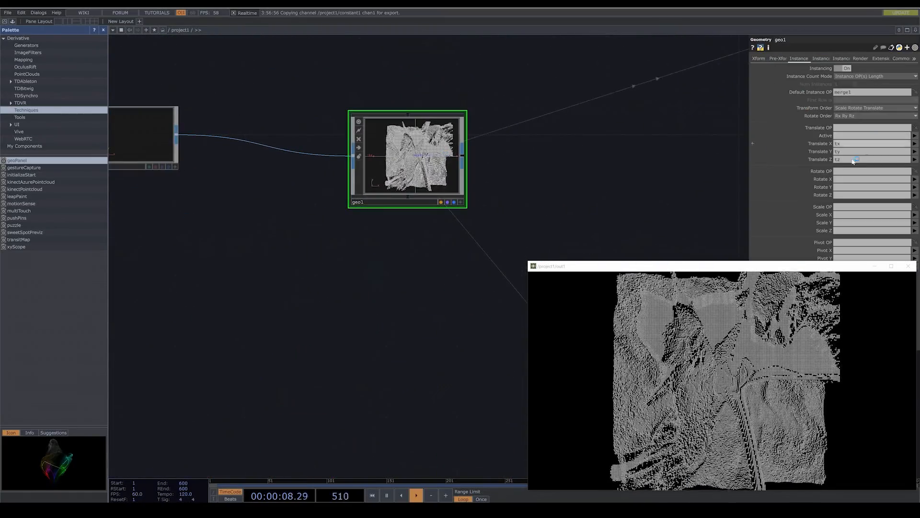
pyautogui.moveTo(801, 268); pyautogui.dragTo(636, 302)
pyautogui.click(819, 59)
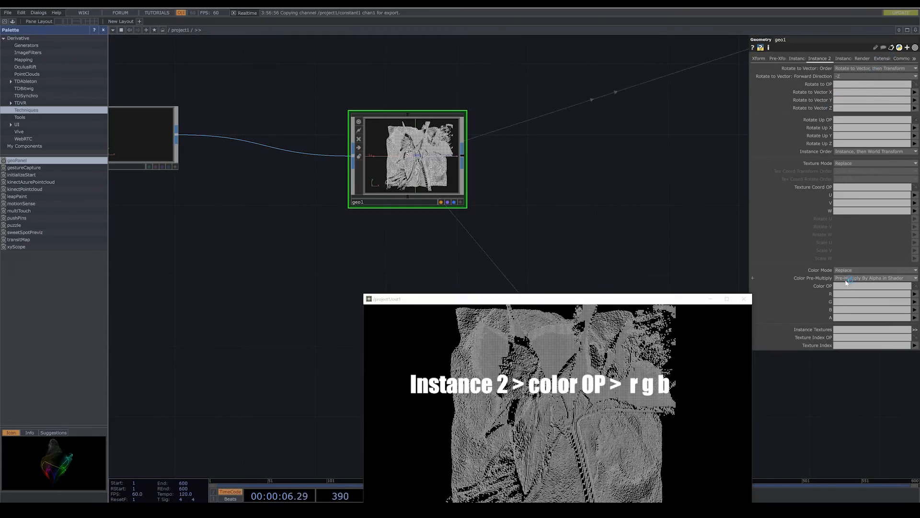
pyautogui.click(915, 294)
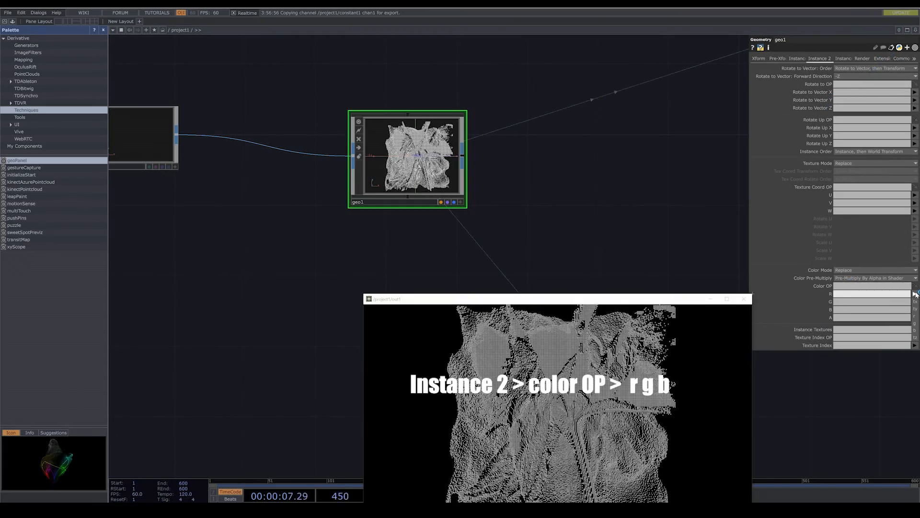
pyautogui.click(917, 316)
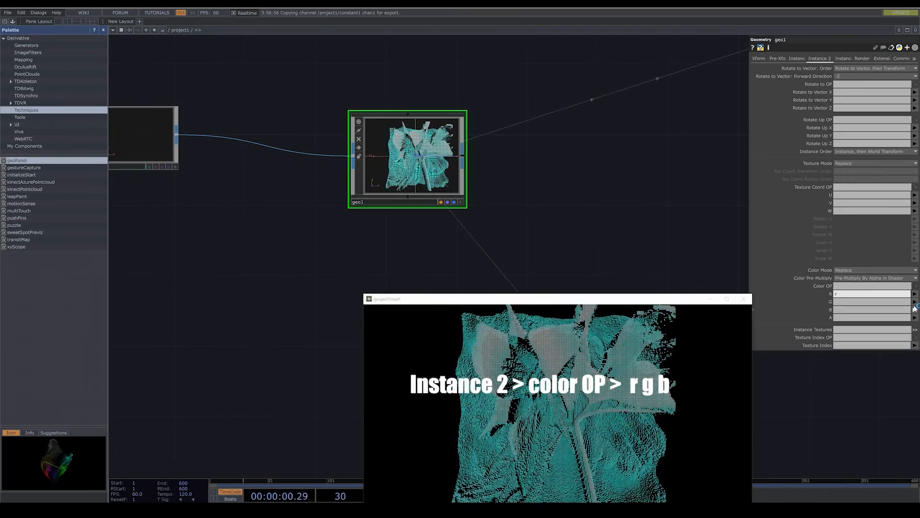
pyautogui.click(915, 301)
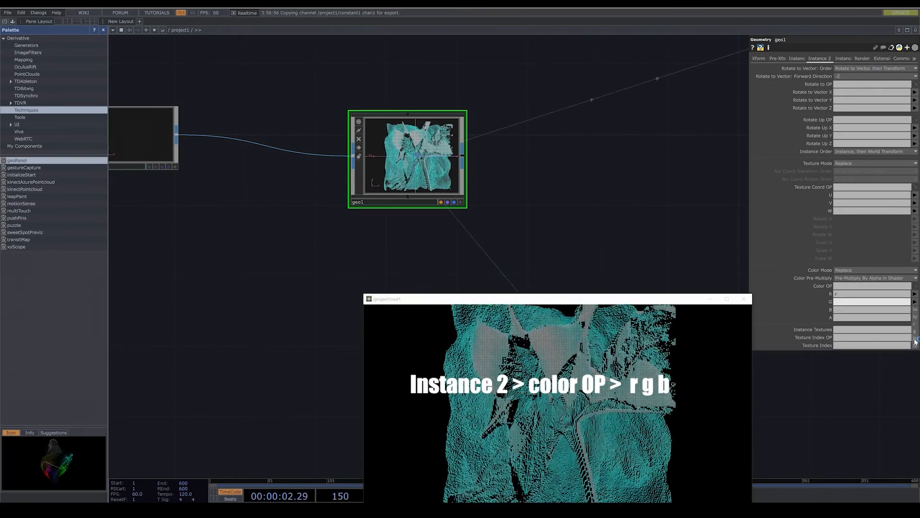
pyautogui.click(915, 333)
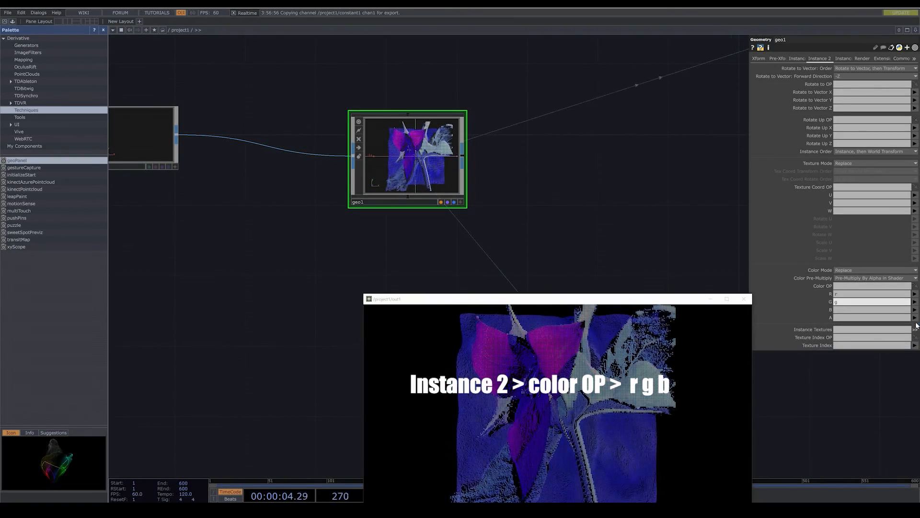
pyautogui.click(914, 309)
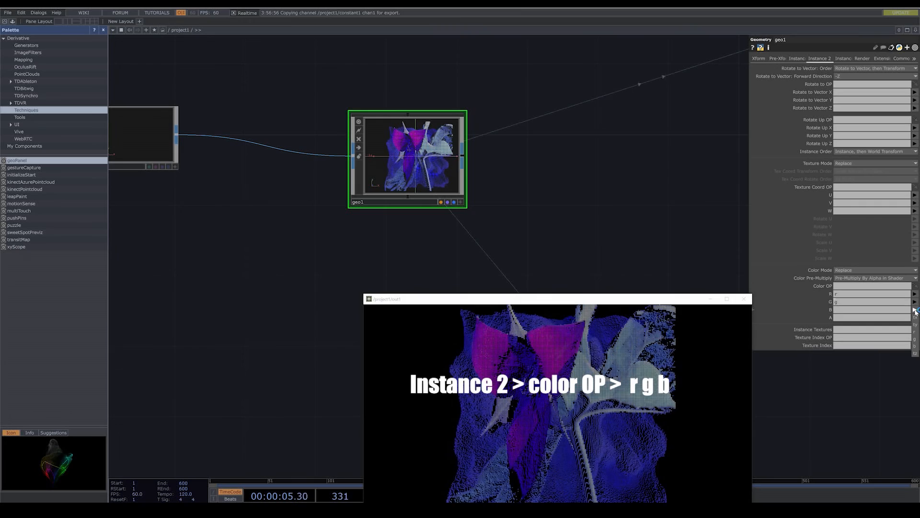
pyautogui.click(917, 347)
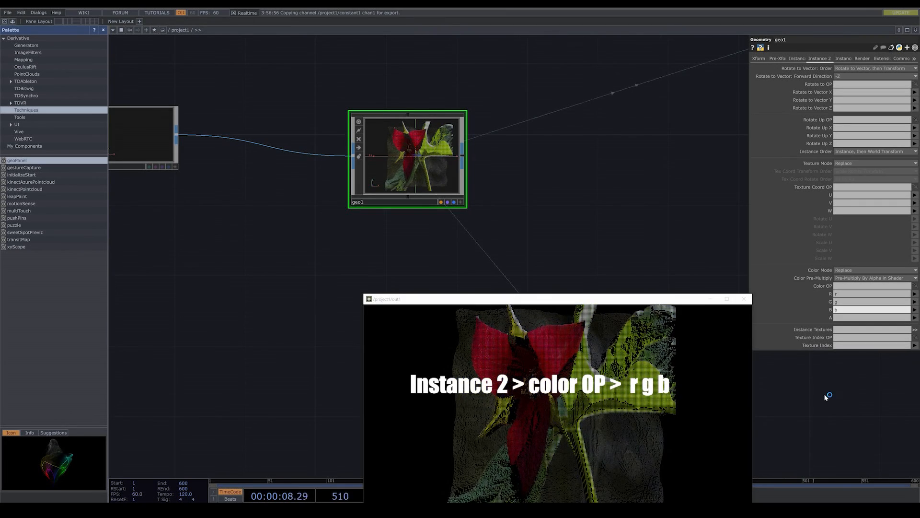
# - Move the out1 viewer window aside, make cam1's viewer active and orbit the camera to see the flower from an angle
pyautogui.moveTo(691, 299); pyautogui.dragTo(798, 201)
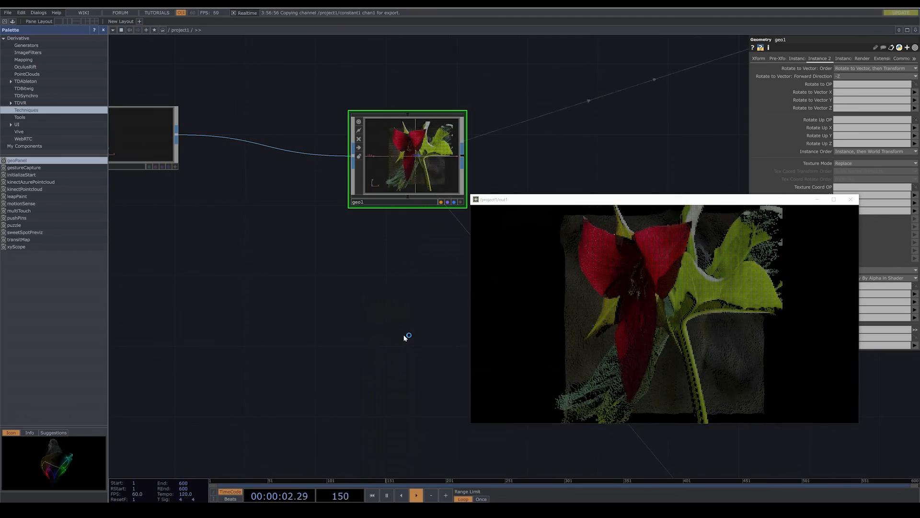
pyautogui.scroll(-5, 406, 337)
pyautogui.scroll(5, 383, 317)
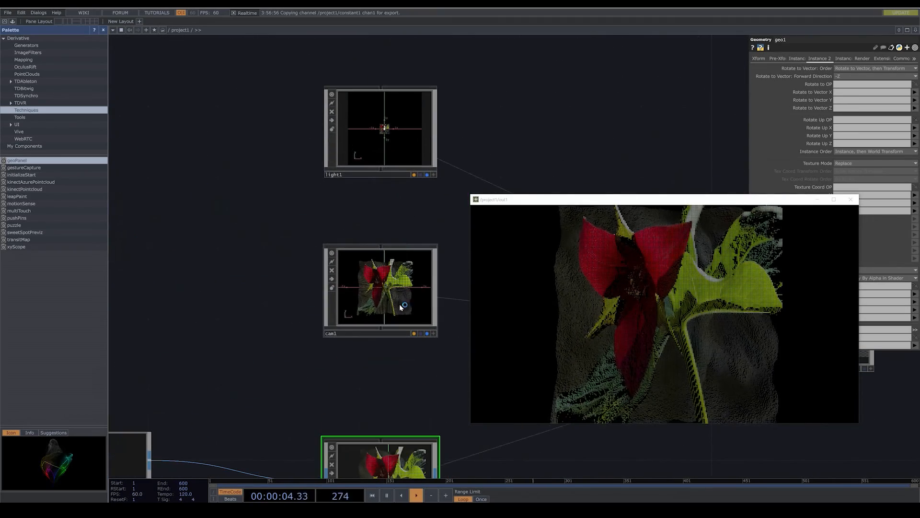
pyautogui.moveTo(402, 357); pyautogui.dragTo(367, 357)
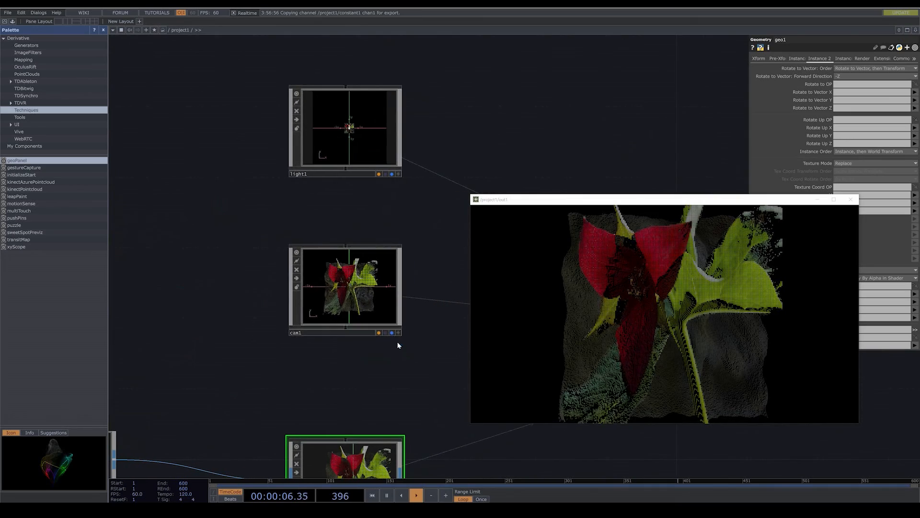
pyautogui.click(400, 334)
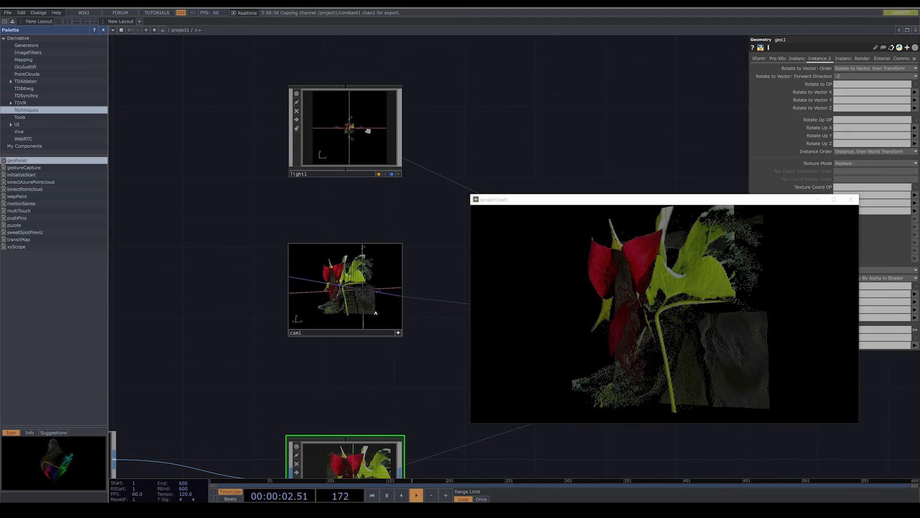
# - Set the Render TOP render1's resolution to 1280 x 1280
pyautogui.moveTo(409, 347); pyautogui.dragTo(259, 352)
pyautogui.scroll(-4, 291, 350)
pyautogui.moveTo(408, 369); pyautogui.dragTo(302, 368)
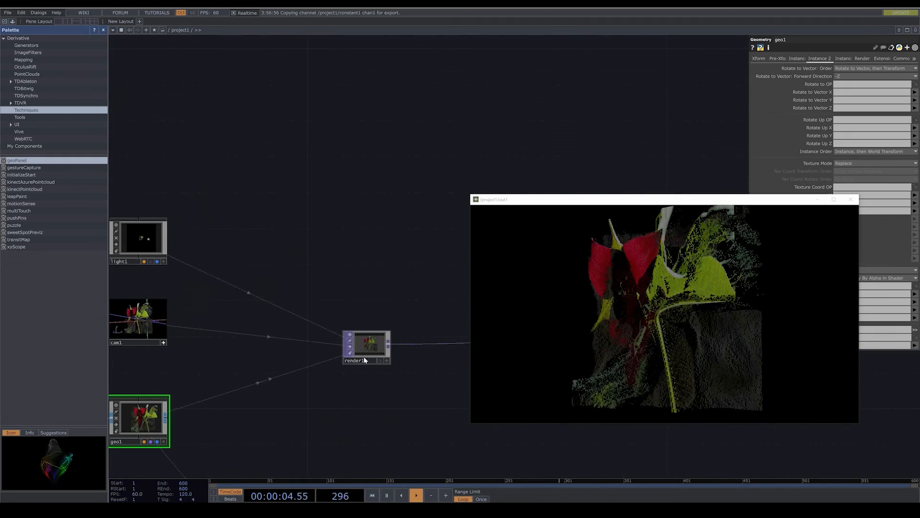
pyautogui.click(372, 348)
pyautogui.click(880, 61)
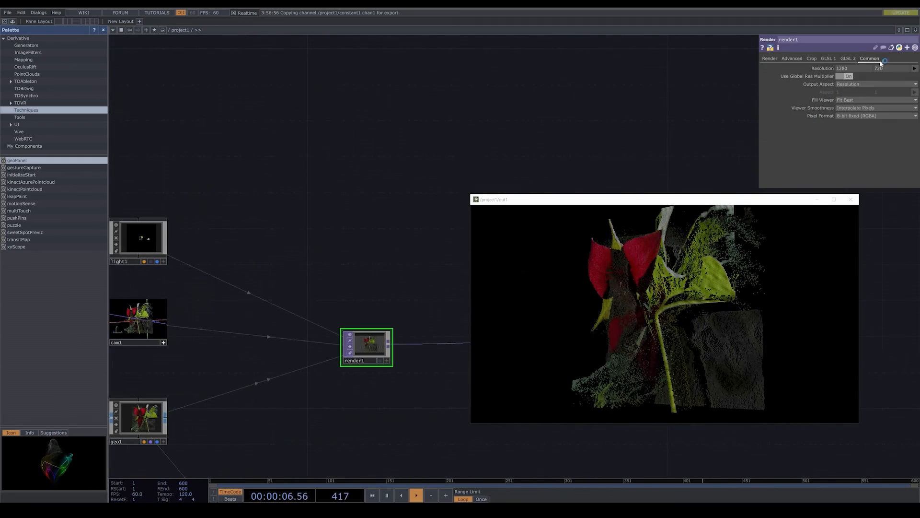
pyautogui.click(914, 69)
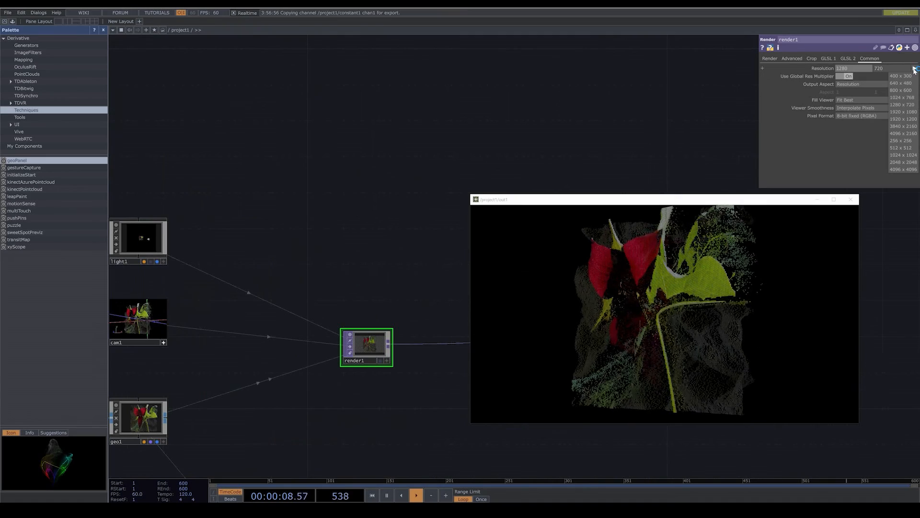
pyautogui.click(851, 70)
pyautogui.click(879, 69)
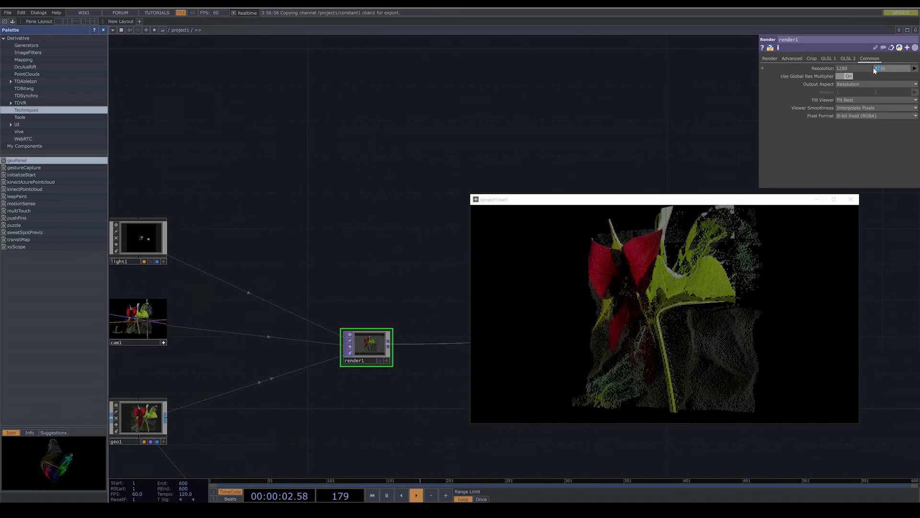
pyautogui.write('1280')
pyautogui.press('Return')
# - Reframe the camera in cam1's viewer so the whole flower sits inside the square render
pyautogui.press('h')
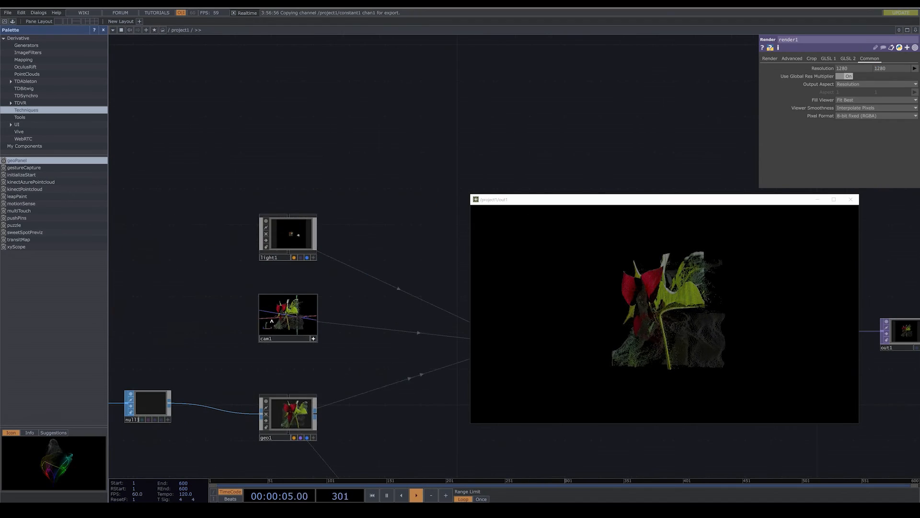
pyautogui.scroll(3, 272, 321)
pyautogui.moveTo(317, 383); pyautogui.dragTo(317, 387)
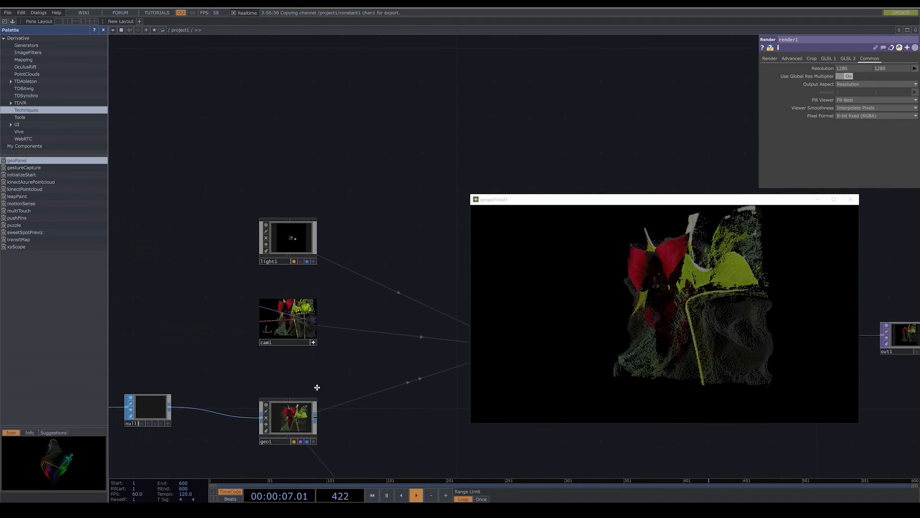
pyautogui.scroll(3, 292, 364)
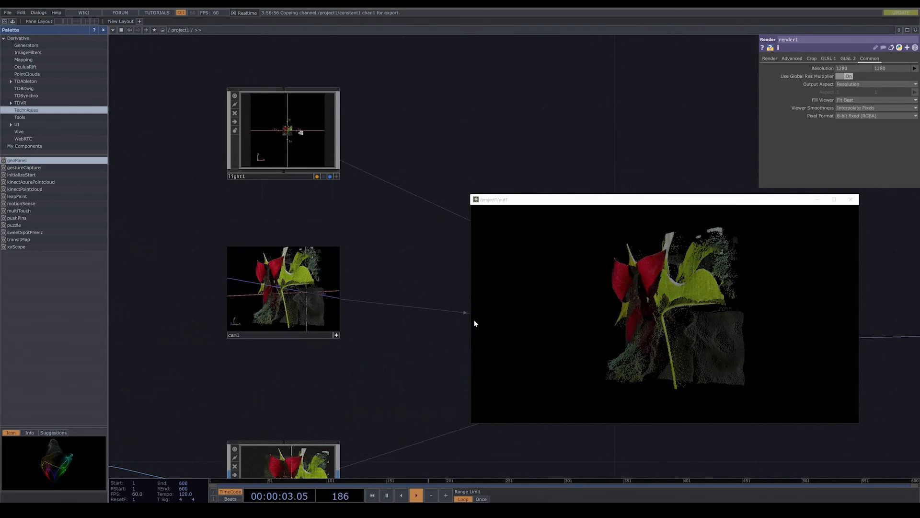
# - Resize the out1 viewer window to a roughly square shape and place it below the parameter window, clear of the network
pyautogui.moveTo(471, 318); pyautogui.dragTo(547, 319)
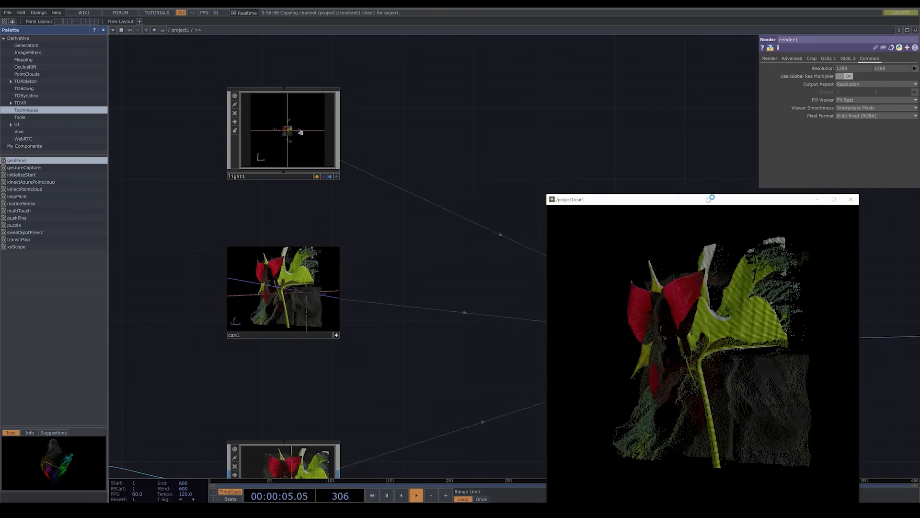
pyautogui.moveTo(709, 196); pyautogui.dragTo(709, 244)
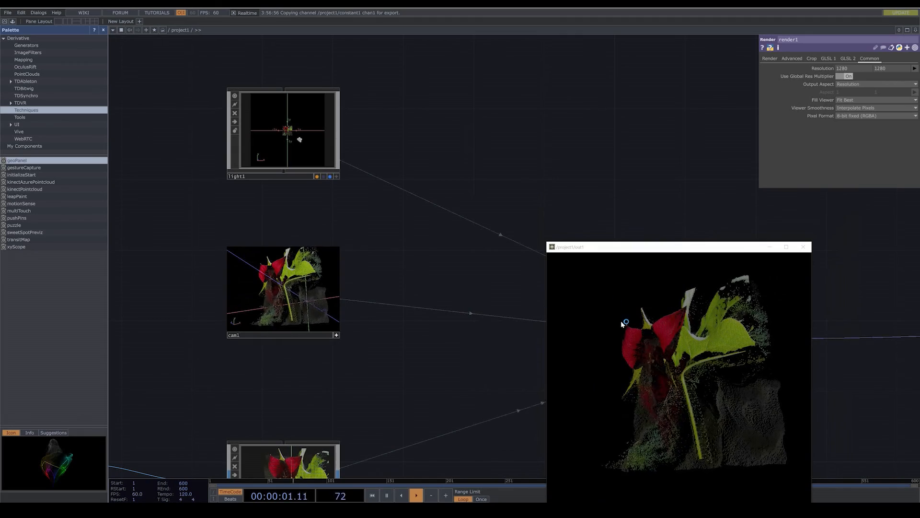
pyautogui.scroll(-3, 402, 348)
pyautogui.scroll(-3, 414, 256)
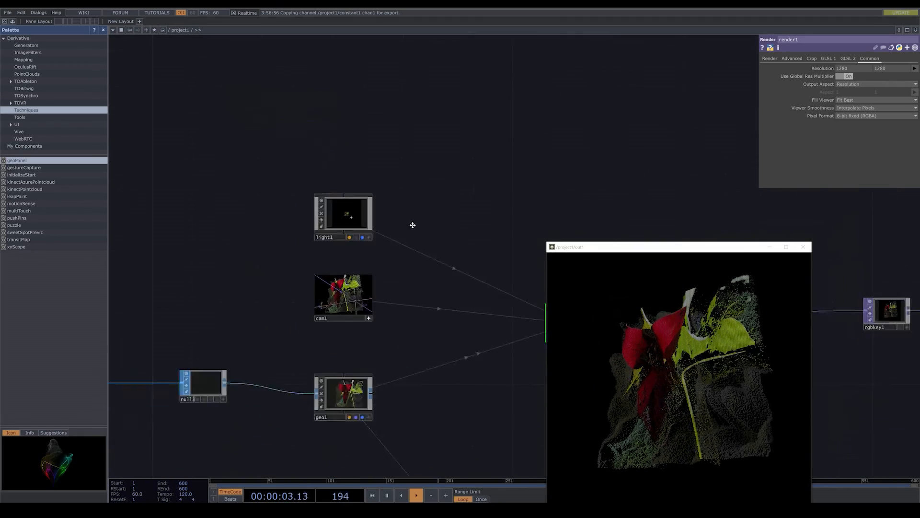
pyautogui.moveTo(413, 225); pyautogui.dragTo(424, 96)
pyautogui.scroll(-4, 413, 298)
pyautogui.moveTo(625, 250); pyautogui.dragTo(678, 251)
# - Set noise1's Seed to 1, Period to 5, Exponent to 0.77 and Amplitude to 0.24
pyautogui.moveTo(486, 435); pyautogui.dragTo(520, 285)
pyautogui.scroll(7, 323, 341)
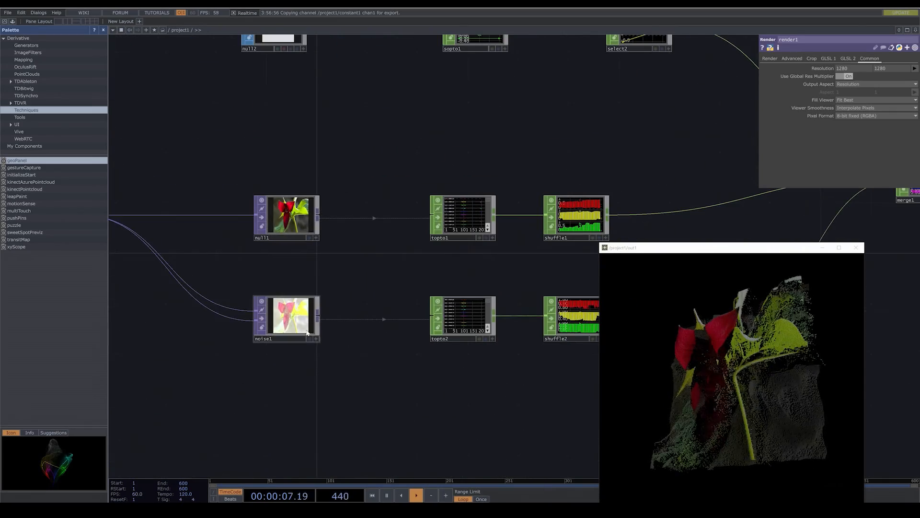
pyautogui.click(307, 332)
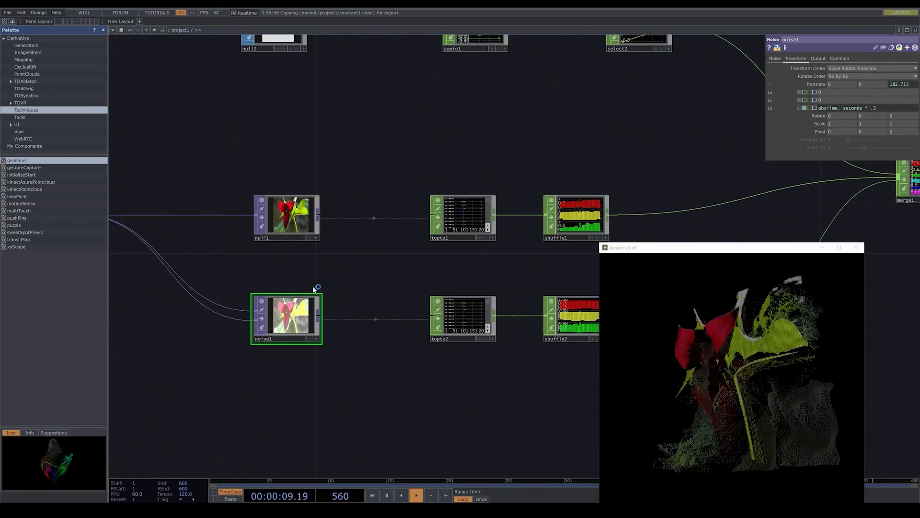
pyautogui.click(776, 59)
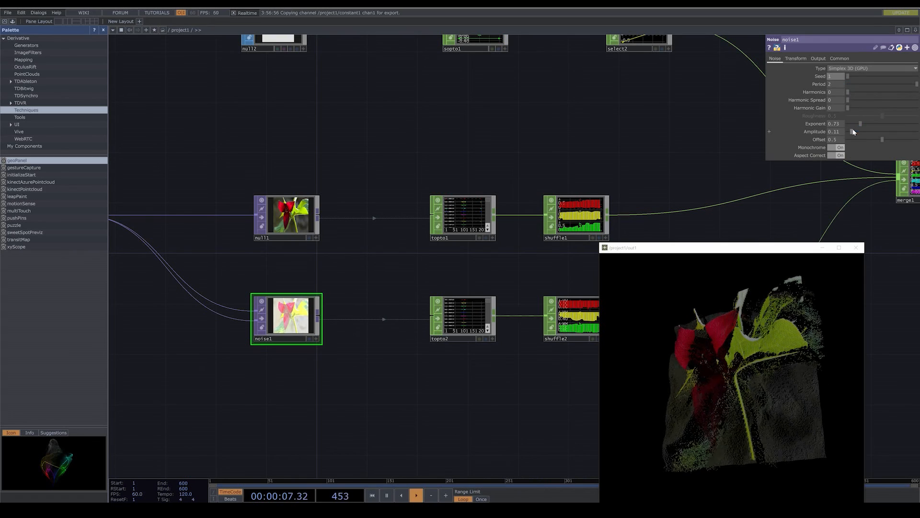
pyautogui.moveTo(863, 124)
pyautogui.mouseDown()
pyautogui.moveTo(885, 126)
pyautogui.moveTo(857, 127)
pyautogui.mouseUp()
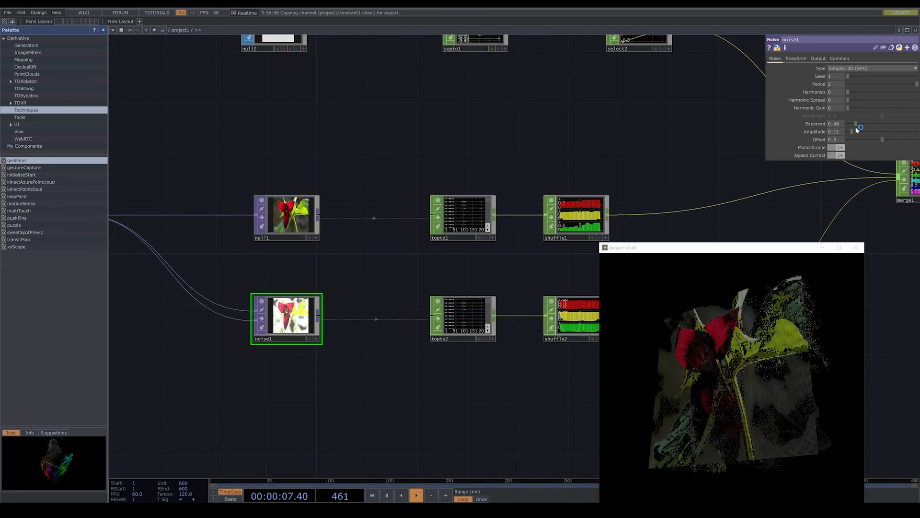
pyautogui.moveTo(855, 127); pyautogui.dragTo(862, 125)
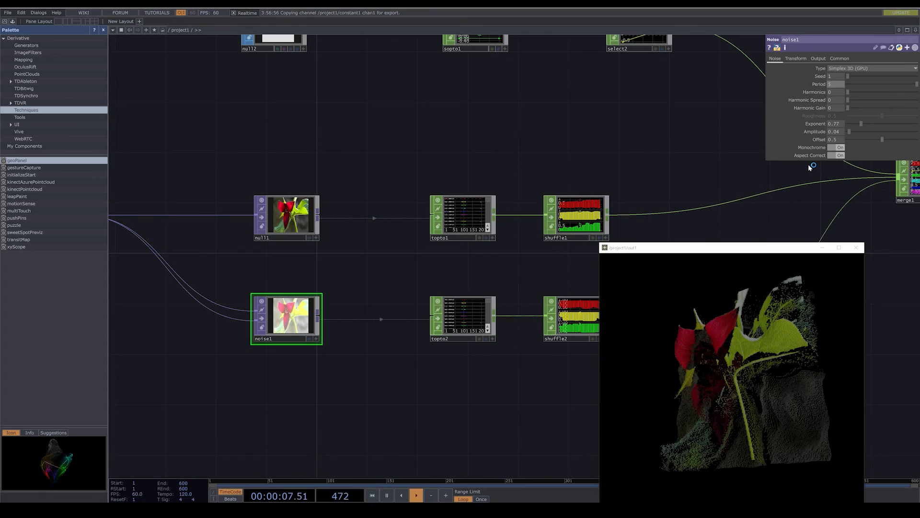
pyautogui.click(854, 132)
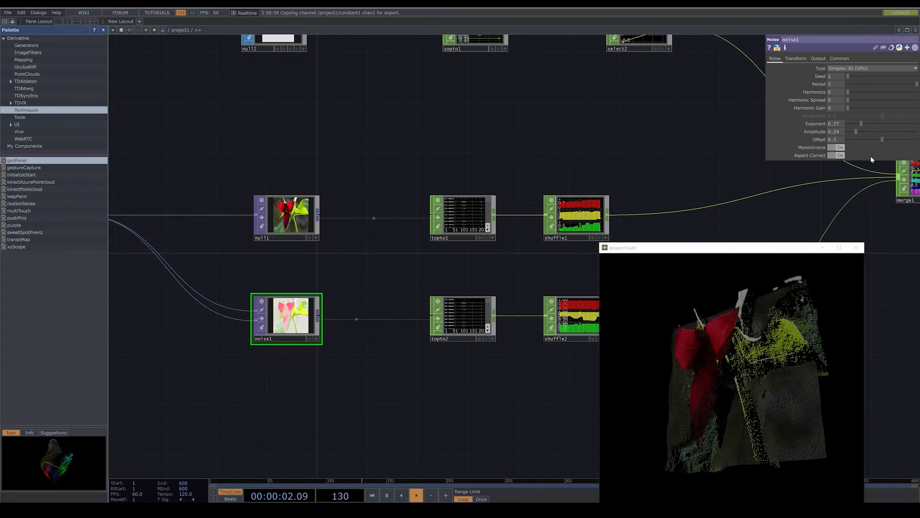
# - Lower noise1's Offset to 0 and its Amplitude to 0.16, and raise its Exponent to 0.98
pyautogui.click(876, 139)
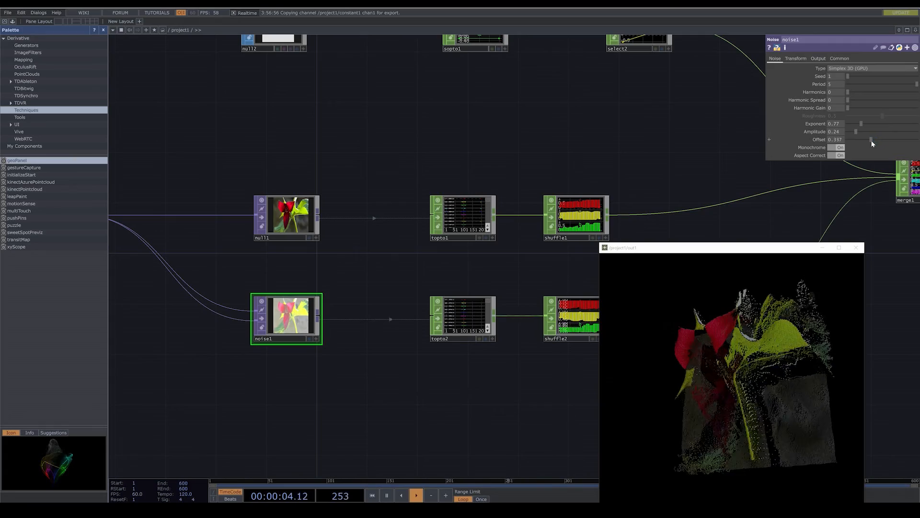
pyautogui.moveTo(864, 141); pyautogui.dragTo(856, 143)
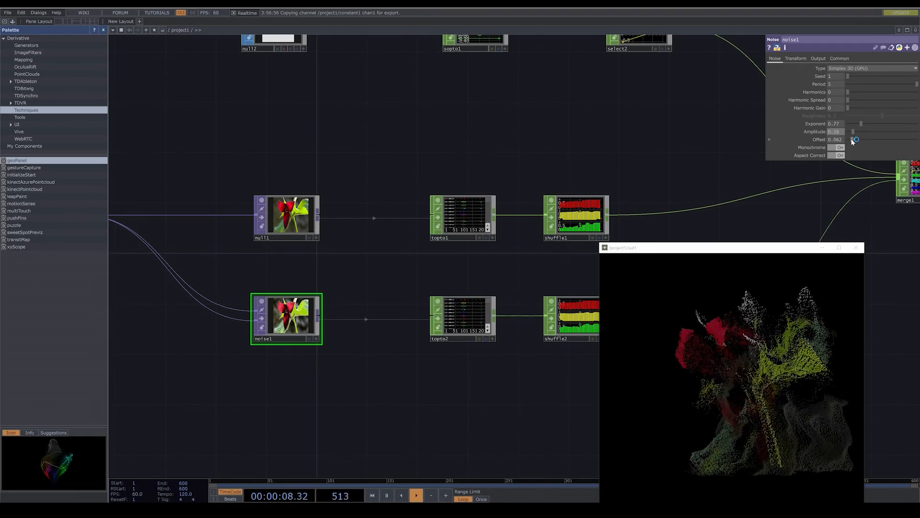
pyautogui.moveTo(850, 139); pyautogui.dragTo(849, 140)
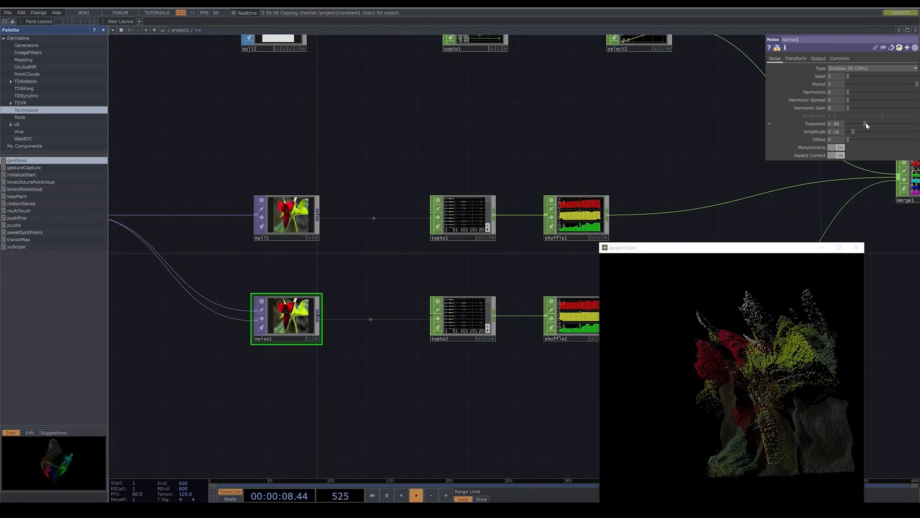
pyautogui.moveTo(866, 123); pyautogui.dragTo(868, 128)
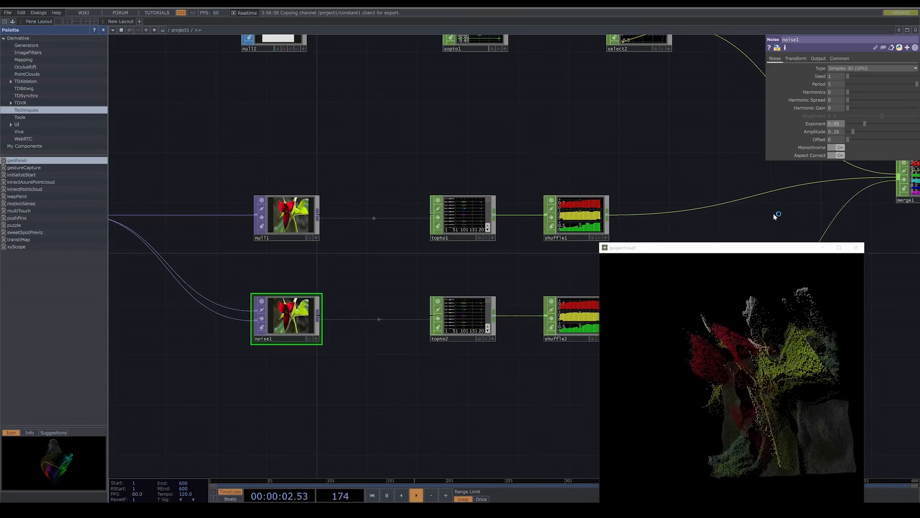
# - Review the whole network, from the light, camera and geometry nodes to the grid, image and noise chains
pyautogui.moveTo(677, 131); pyautogui.dragTo(584, 231)
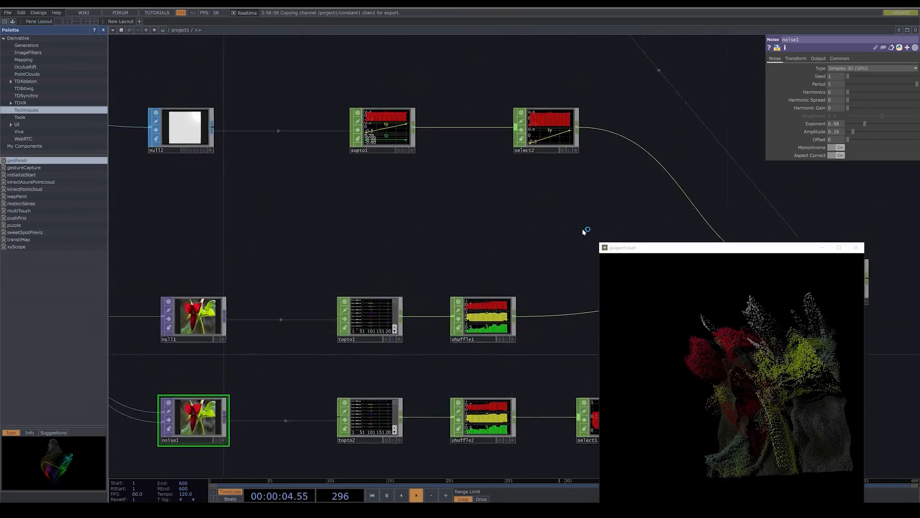
pyautogui.scroll(-3, 513, 245)
pyautogui.moveTo(593, 188); pyautogui.dragTo(453, 312)
pyautogui.moveTo(486, 226); pyautogui.dragTo(495, 333)
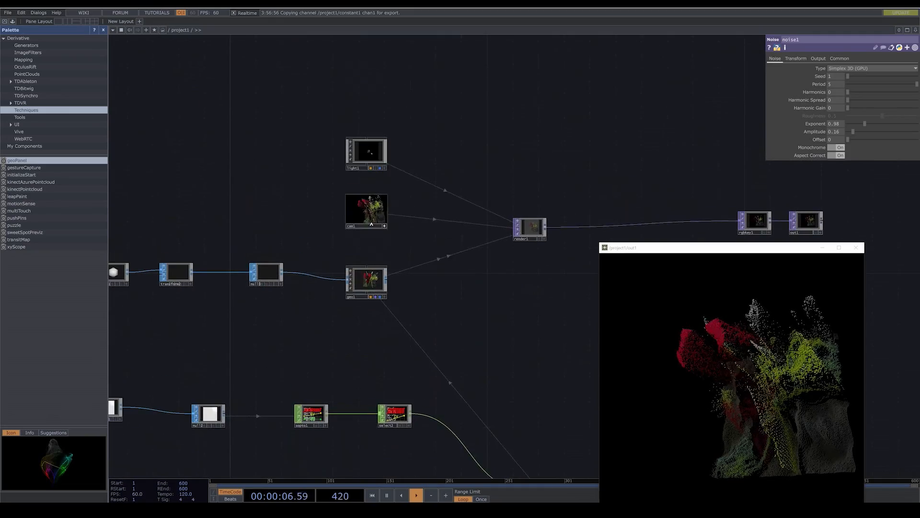
pyautogui.scroll(3, 387, 232)
pyautogui.moveTo(396, 231); pyautogui.dragTo(450, 283)
pyautogui.scroll(3, 449, 283)
pyautogui.moveTo(487, 312); pyautogui.dragTo(504, 325)
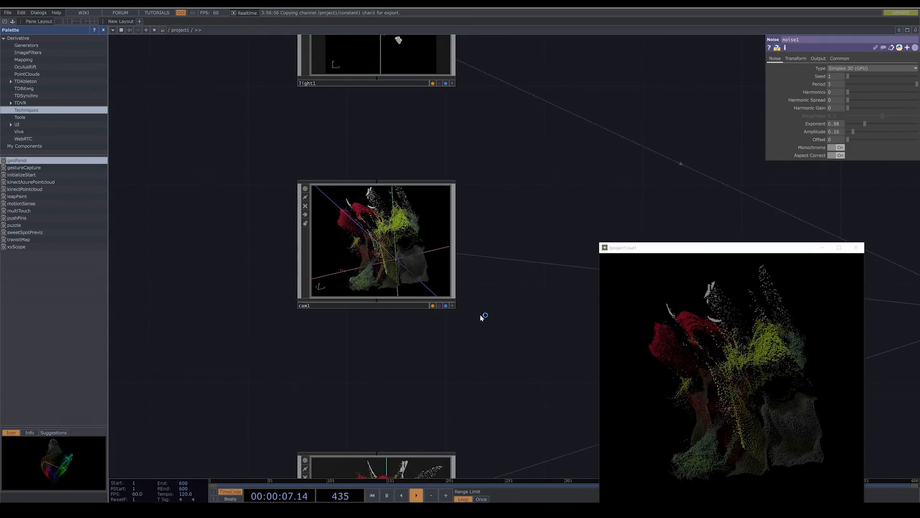
pyautogui.scroll(-5, 481, 315)
pyautogui.moveTo(518, 341); pyautogui.dragTo(443, 230)
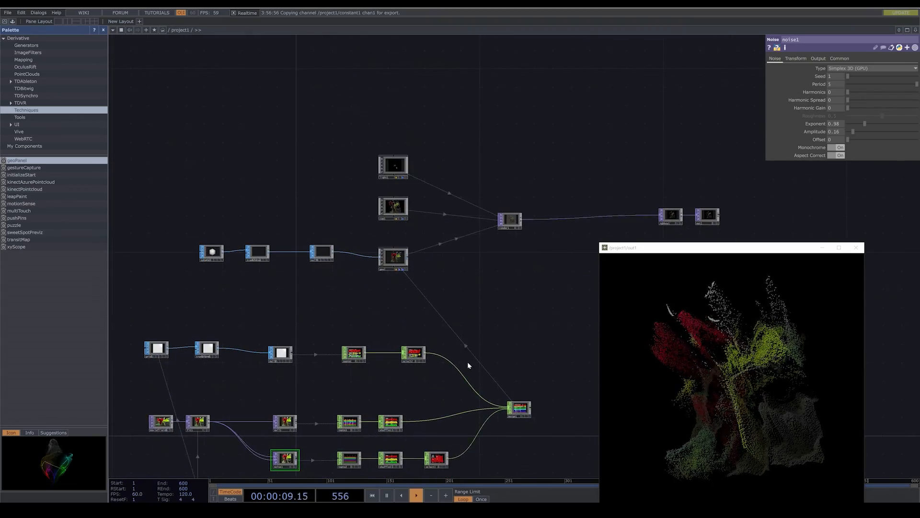
pyautogui.moveTo(468, 366); pyautogui.dragTo(475, 232)
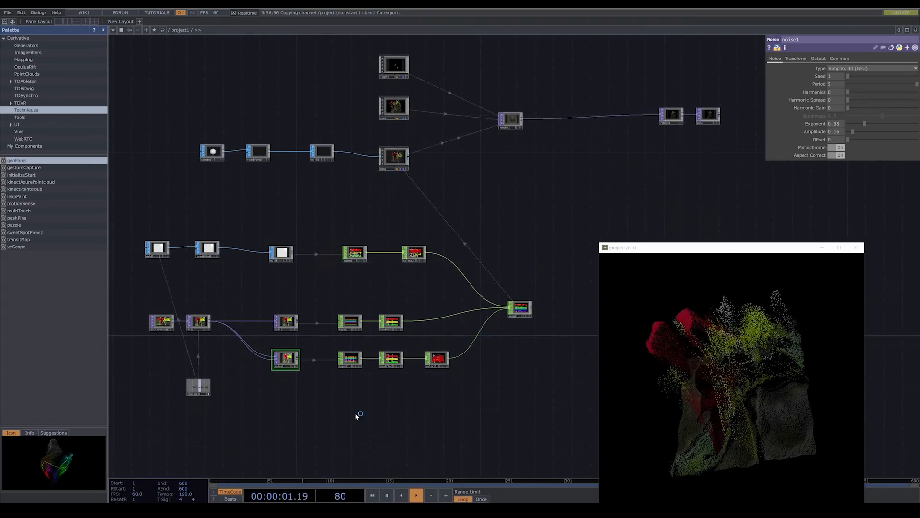
pyautogui.moveTo(357, 415); pyautogui.dragTo(431, 389)
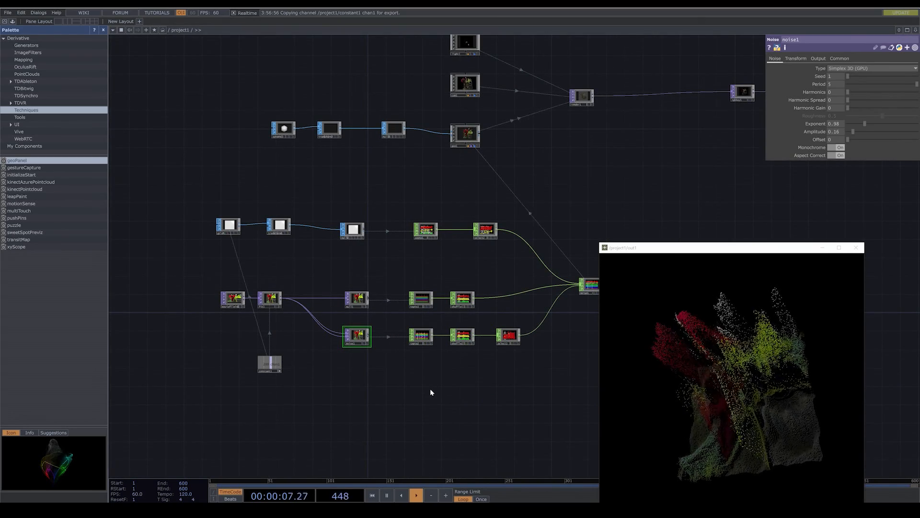
# - Move moviefilein1 away from fit1 and insert a Level TOP into the connection between them
pyautogui.scroll(5, 287, 318)
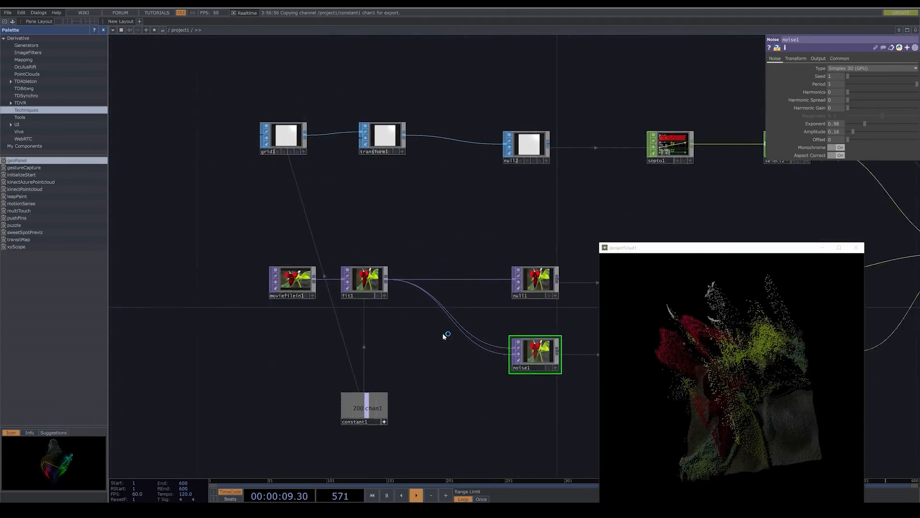
pyautogui.moveTo(445, 336); pyautogui.dragTo(488, 337)
pyautogui.moveTo(355, 290); pyautogui.dragTo(148, 287)
pyautogui.rightClick(291, 281)
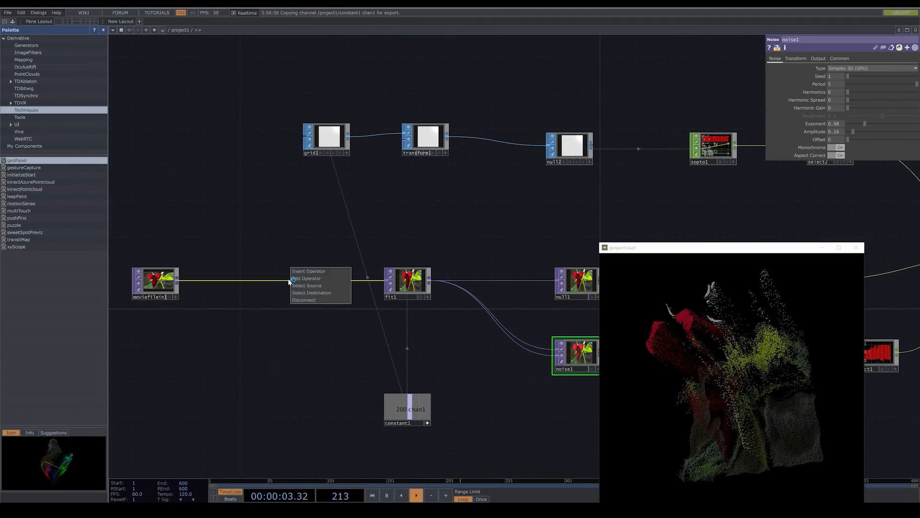
pyautogui.click(298, 273)
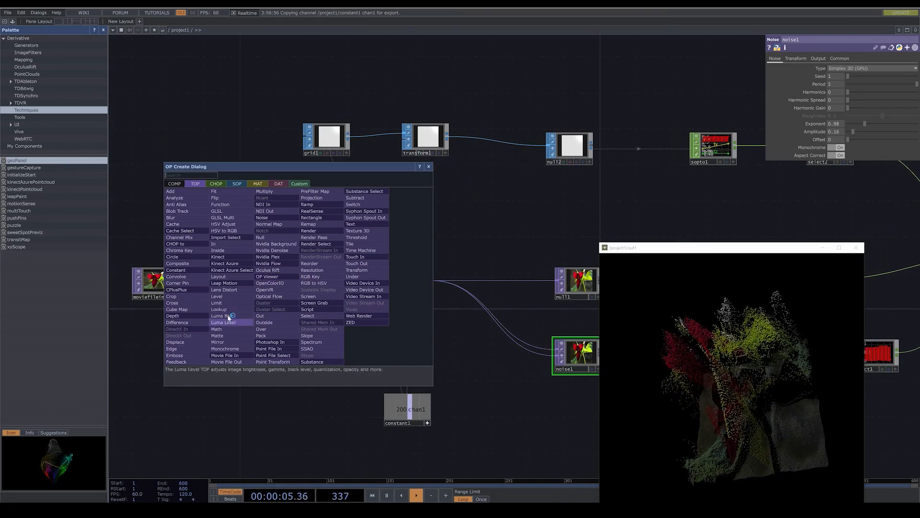
pyautogui.click(225, 297)
pyautogui.click(281, 288)
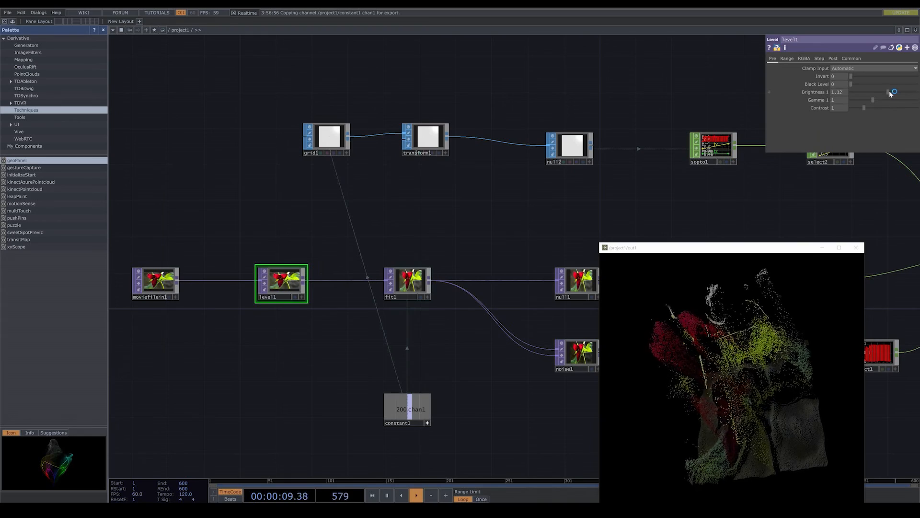
# - Set level1's Brightness to 0.86 and its Contrast to 1.01
pyautogui.moveTo(889, 92); pyautogui.dragTo(880, 92)
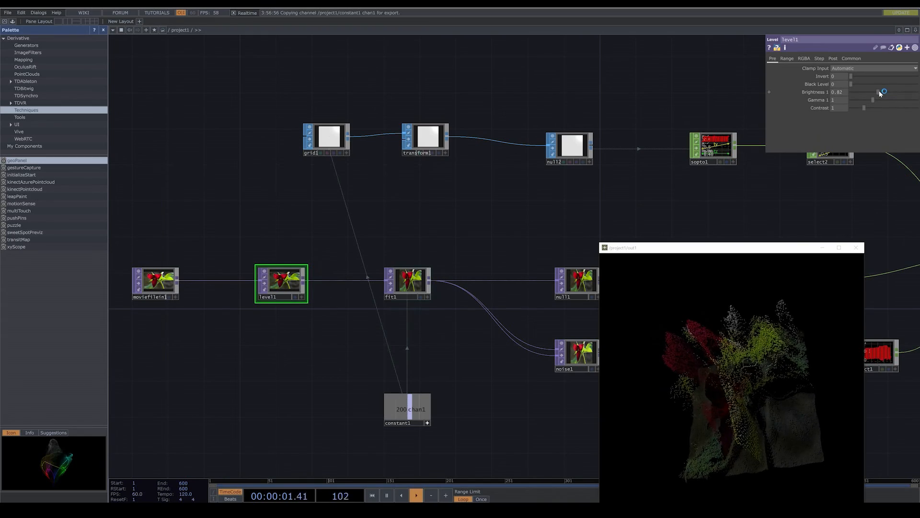
pyautogui.click(871, 108)
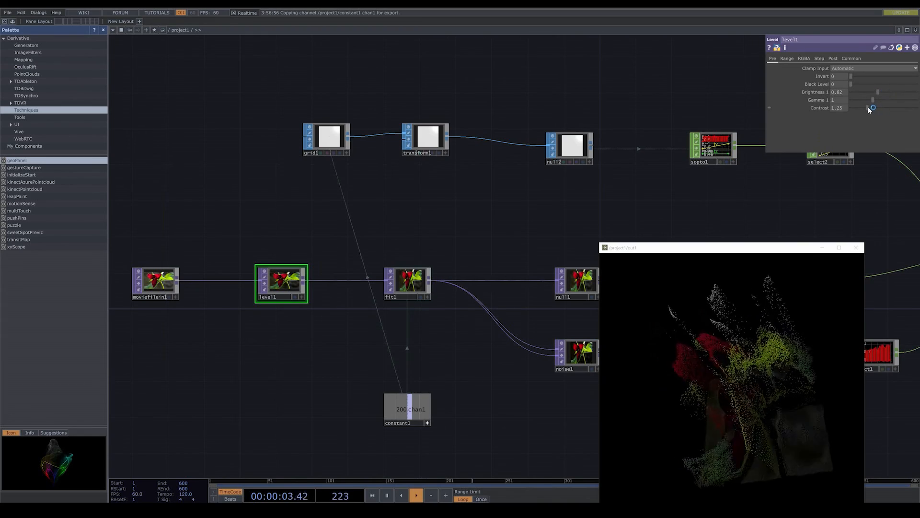
pyautogui.moveTo(871, 110); pyautogui.dragTo(859, 110)
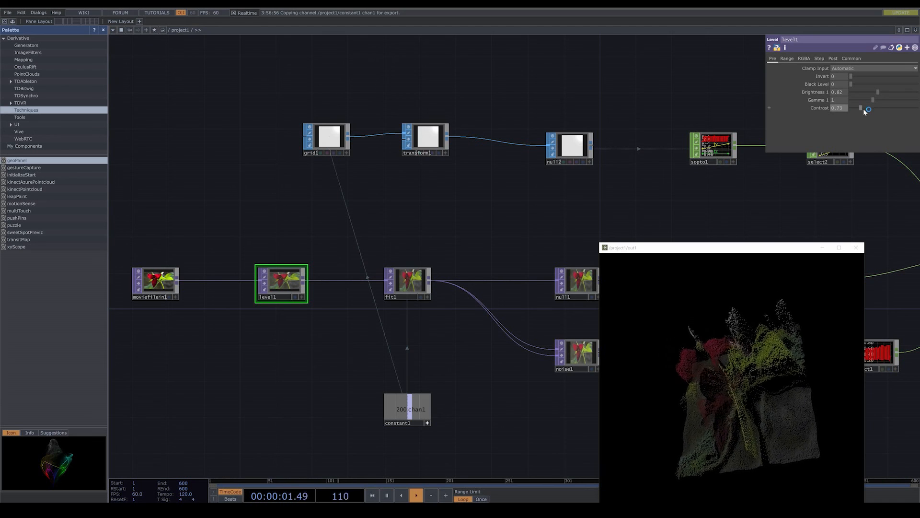
pyautogui.moveTo(866, 110); pyautogui.dragTo(881, 98)
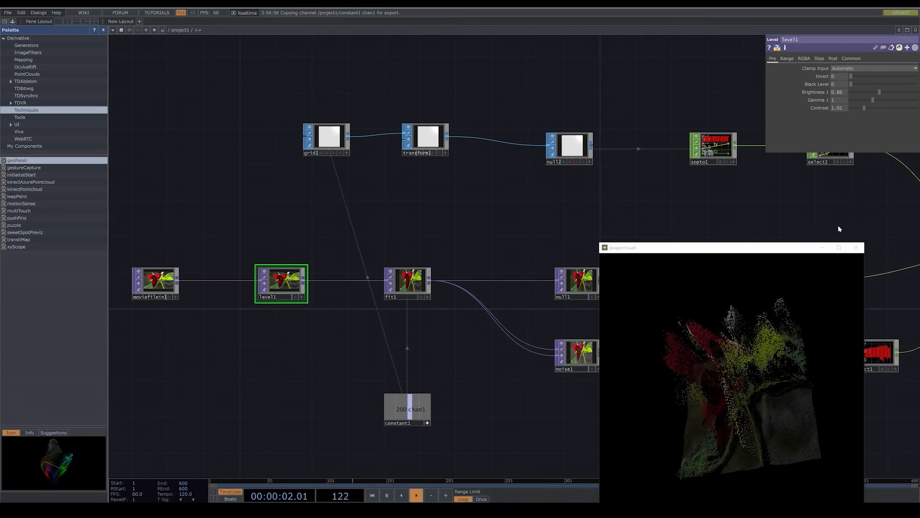
# - Move moviefilein1 and level1 further from fit1 to make room for another node in the image chain
pyautogui.moveTo(839, 228); pyautogui.dragTo(651, 229)
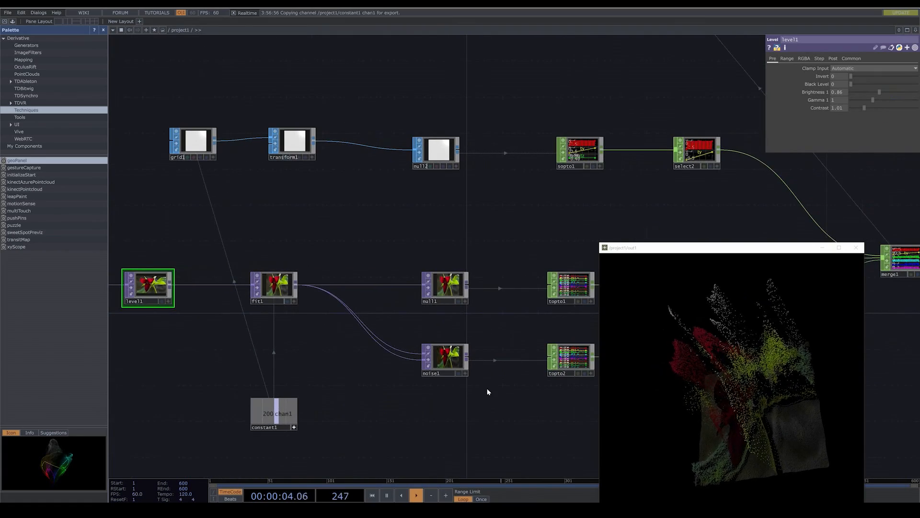
pyautogui.scroll(-3, 488, 392)
pyautogui.moveTo(495, 402)
pyautogui.mouseDown()
pyautogui.moveTo(403, 382)
pyautogui.moveTo(496, 392)
pyautogui.mouseUp()
pyautogui.moveTo(238, 300); pyautogui.dragTo(370, 364, button='right')
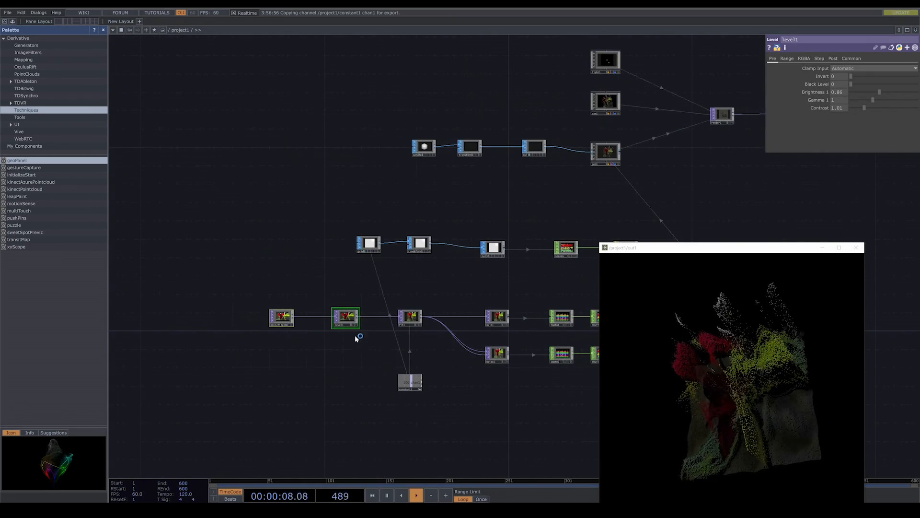
pyautogui.moveTo(346, 320); pyautogui.dragTo(255, 321)
pyautogui.click(320, 353)
pyautogui.moveTo(330, 356); pyautogui.dragTo(327, 363)
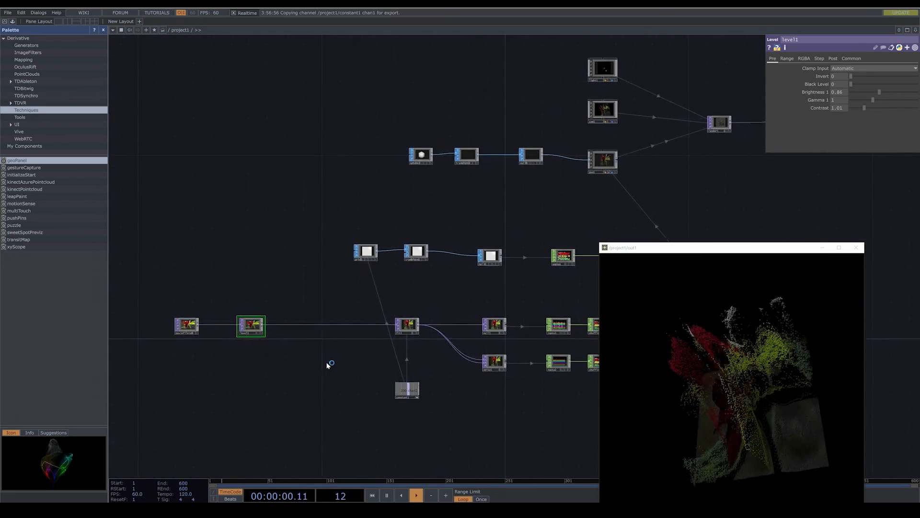
# - Insert an HSV Adjust TOP between level1 and fit1, try different hues and set its Hue Offset to -7
pyautogui.rightClick(316, 327)
pyautogui.click(329, 320)
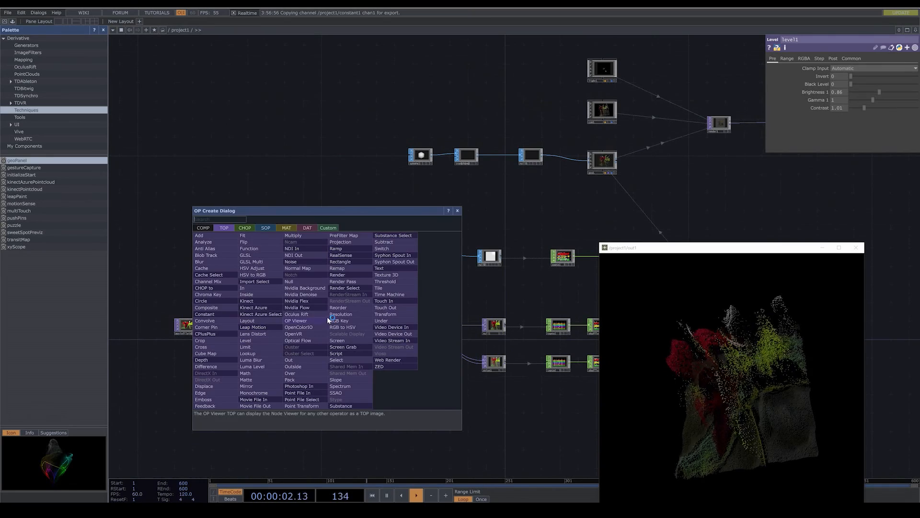
pyautogui.click(250, 268)
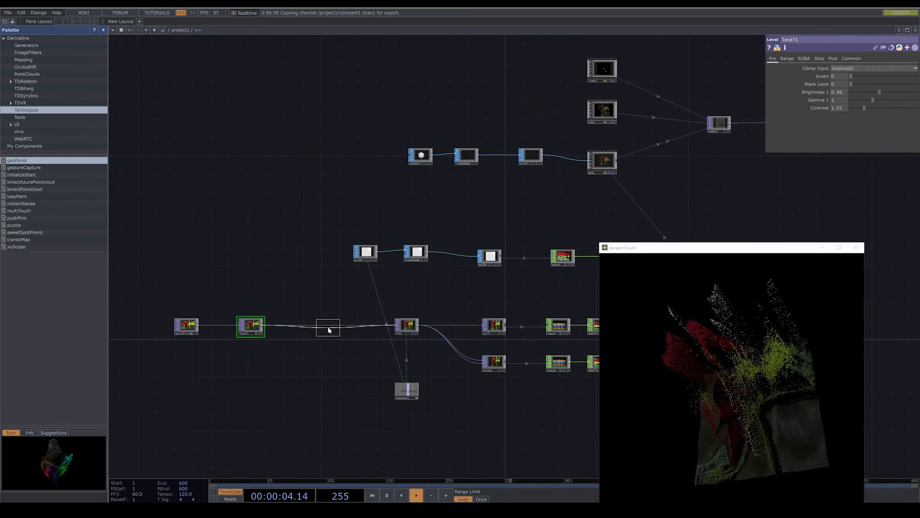
pyautogui.click(329, 327)
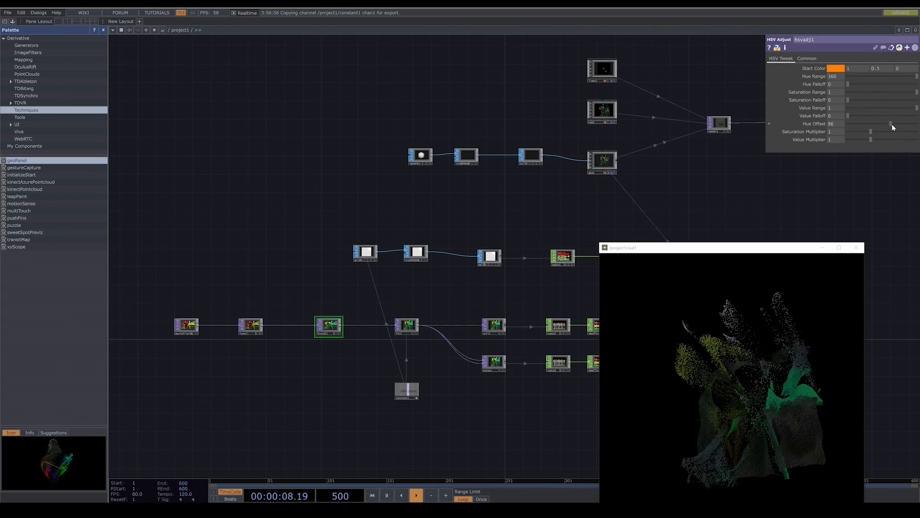
pyautogui.moveTo(890, 123); pyautogui.dragTo(894, 125)
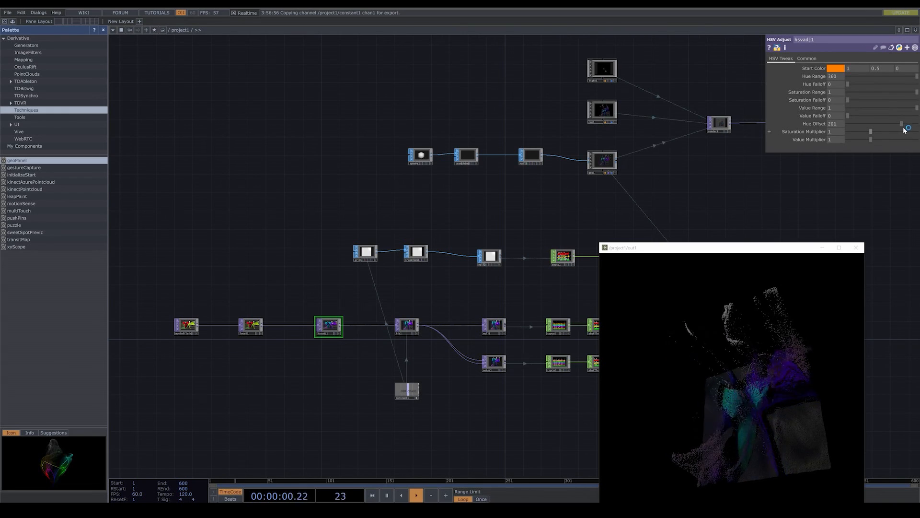
pyautogui.moveTo(881, 133); pyautogui.dragTo(882, 131)
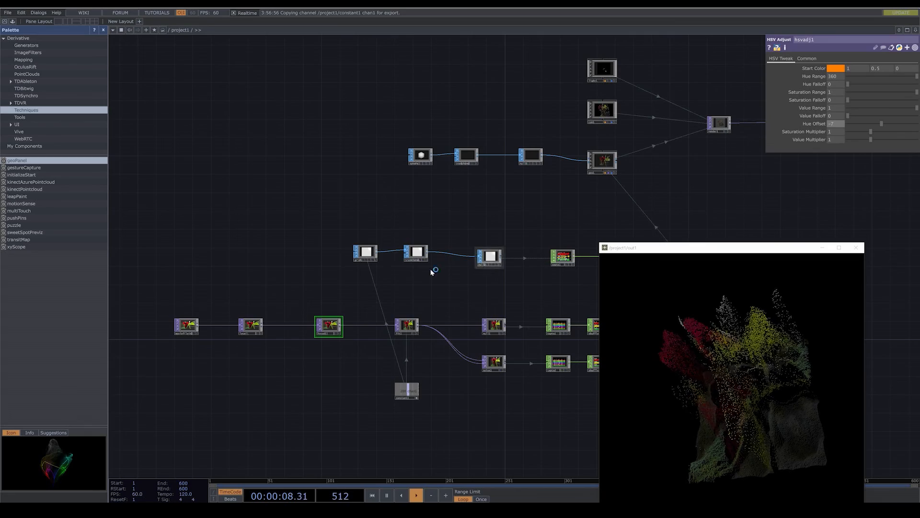
# - Add an LFO CHOP in the empty area above level1 and hsvadj1
pyautogui.moveTo(285, 240)
pyautogui.mouseDown()
pyautogui.moveTo(326, 256)
pyautogui.moveTo(290, 246)
pyautogui.mouseUp()
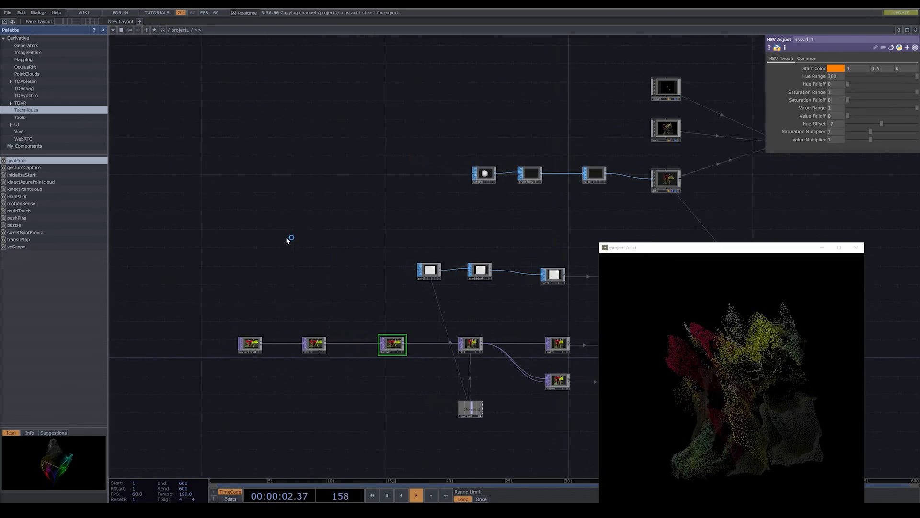
pyautogui.press('Tab')
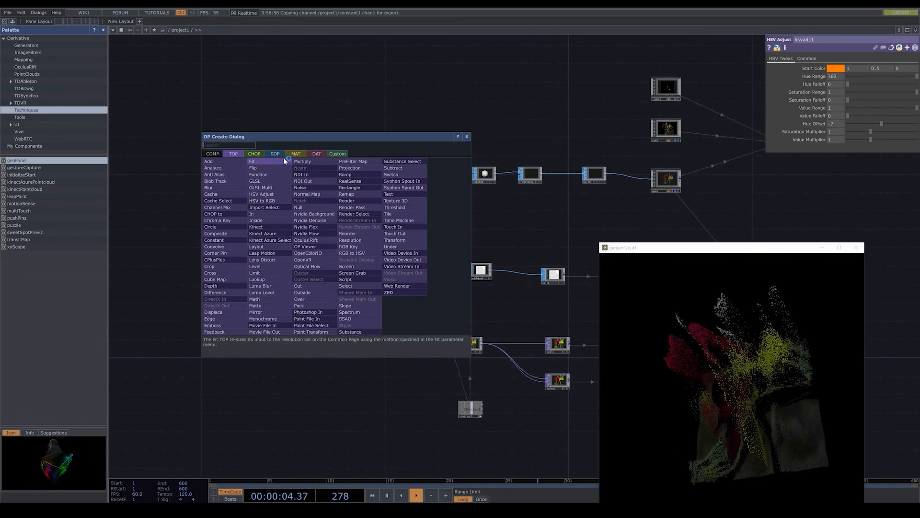
pyautogui.click(255, 154)
pyautogui.click(298, 332)
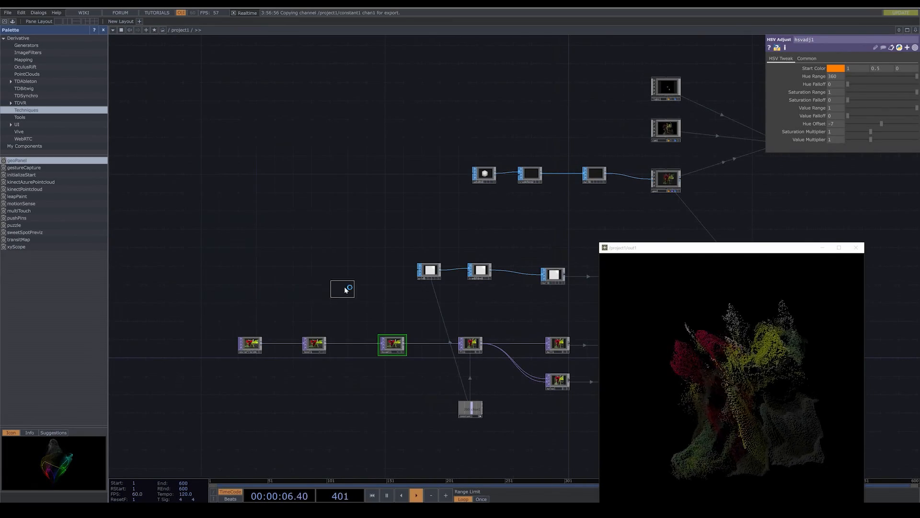
pyautogui.click(361, 289)
# - Append a Math CHOP to lfo1 above hsvadj1 and space the two nodes apart
pyautogui.moveTo(383, 311); pyautogui.dragTo(336, 320)
pyautogui.click(345, 352)
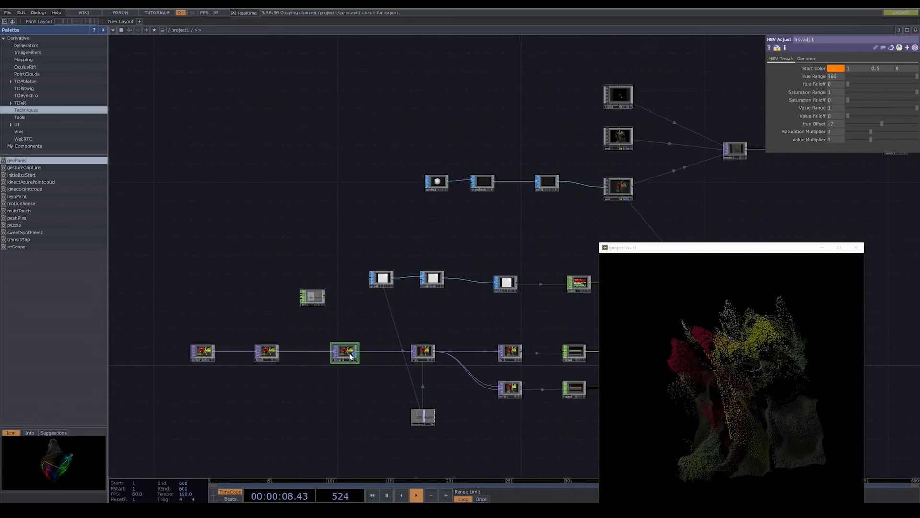
pyautogui.scroll(5, 325, 306)
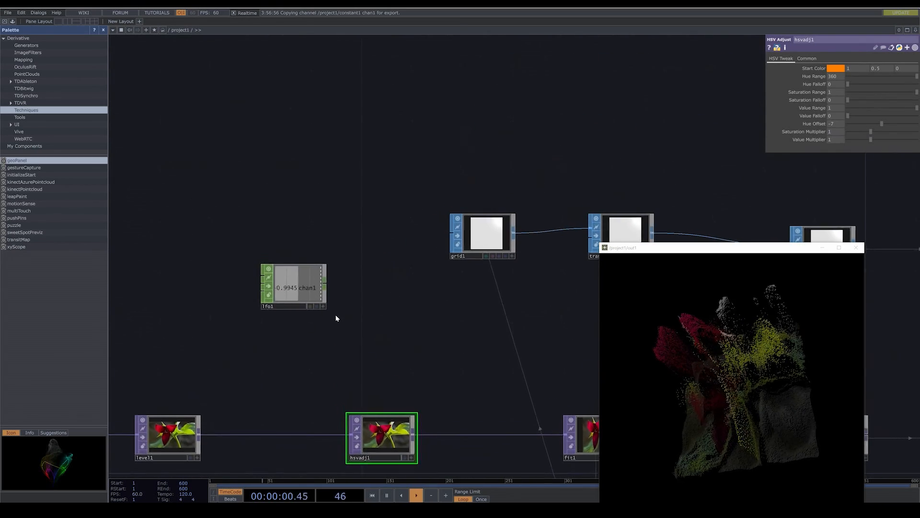
pyautogui.rightClick(326, 285)
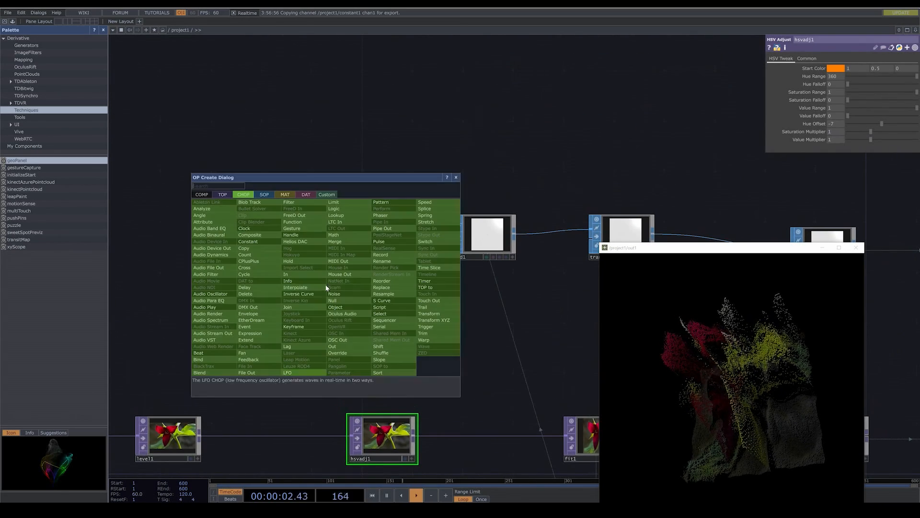
pyautogui.click(334, 235)
pyautogui.click(382, 312)
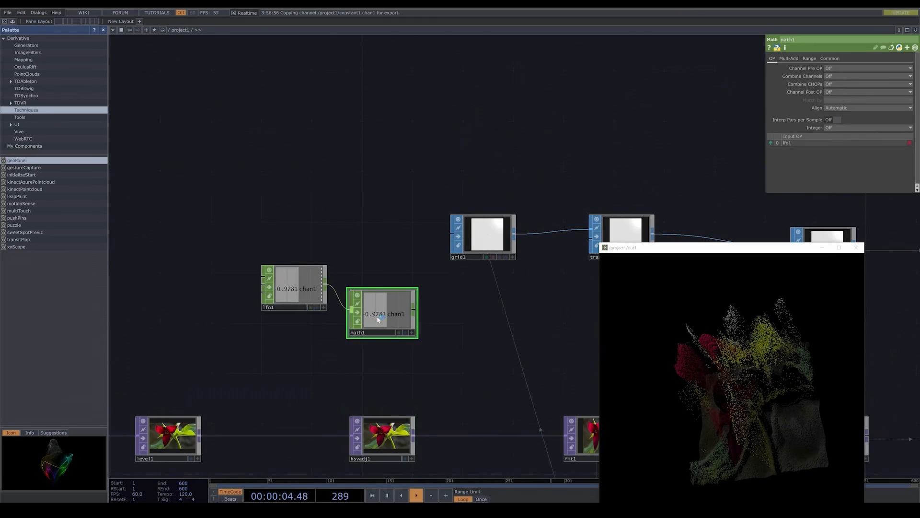
pyautogui.click(269, 306)
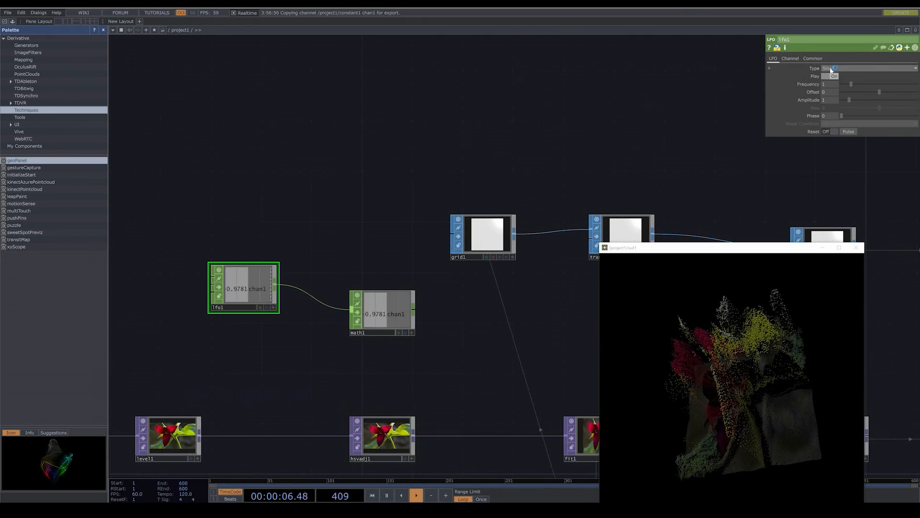
# - Set the upper value of math1's To Range to 50
pyautogui.click(405, 299)
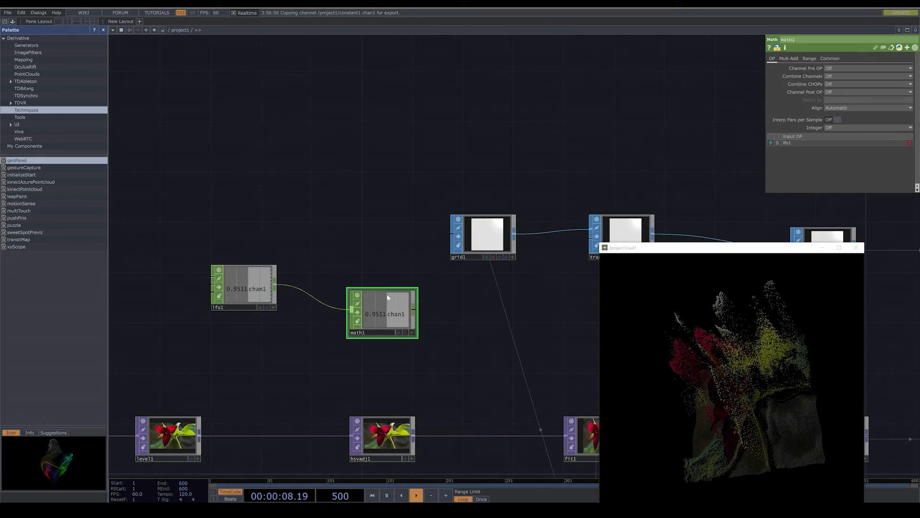
pyautogui.click(810, 58)
pyautogui.write('50')
pyautogui.press('Return')
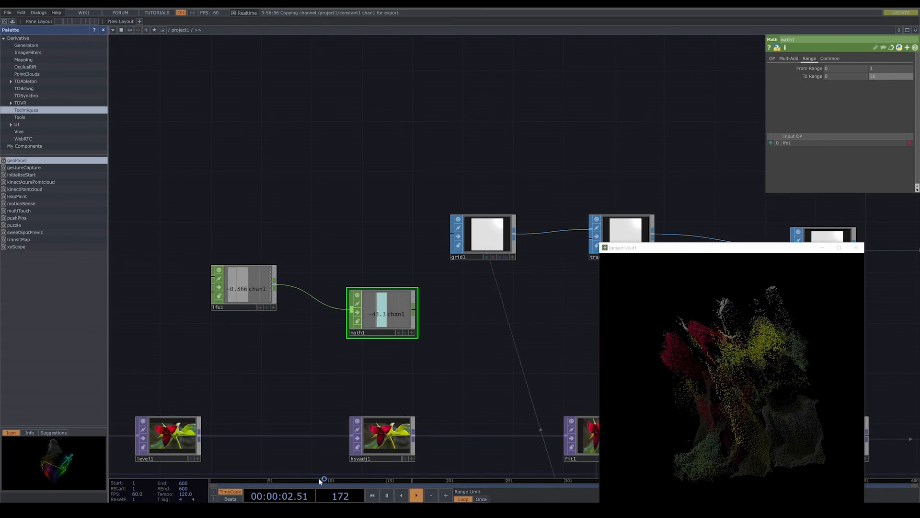
# - Make math1's viewer active and export its chan1 channel to hsvadj1's Hue Offset
pyautogui.click(379, 447)
pyautogui.click(411, 332)
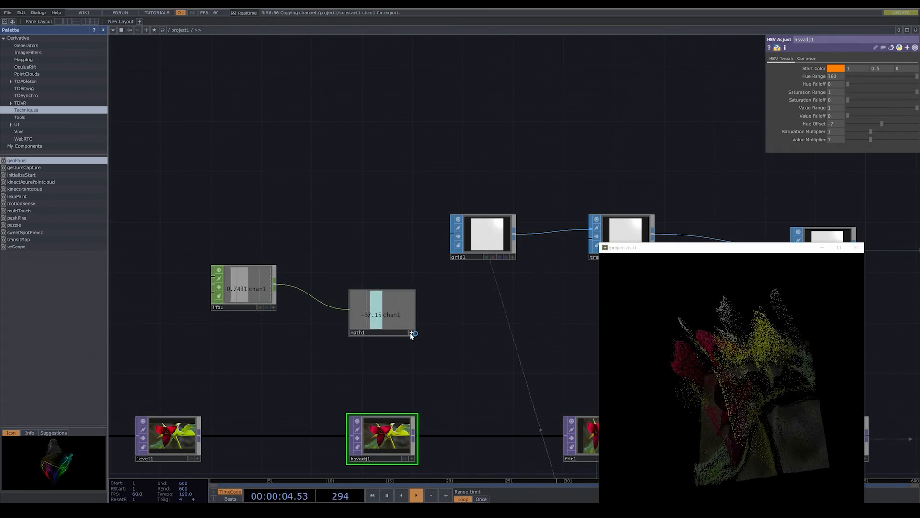
pyautogui.moveTo(390, 315); pyautogui.dragTo(846, 124)
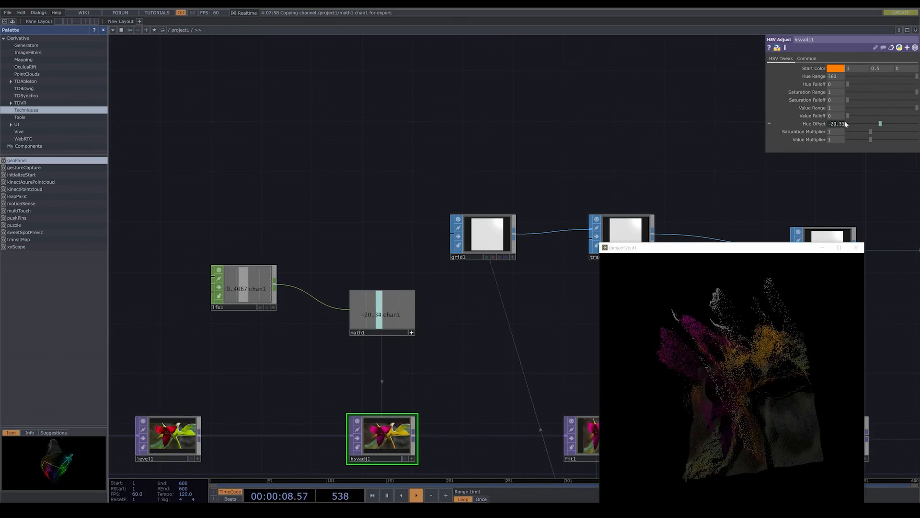
# - Lower lfo1's Frequency to 0.38 and change its waveform type to Gaussian
pyautogui.click(244, 288)
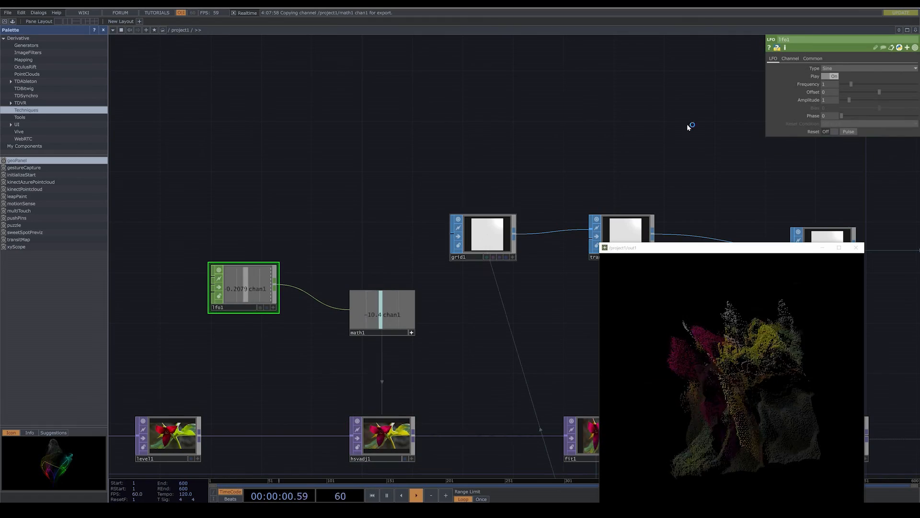
pyautogui.moveTo(847, 83); pyautogui.dragTo(845, 86)
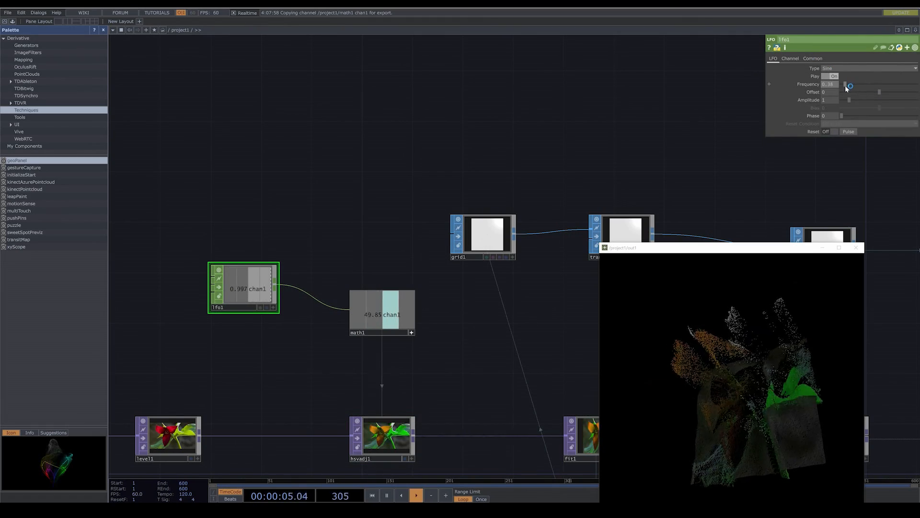
pyautogui.click(851, 69)
pyautogui.click(841, 82)
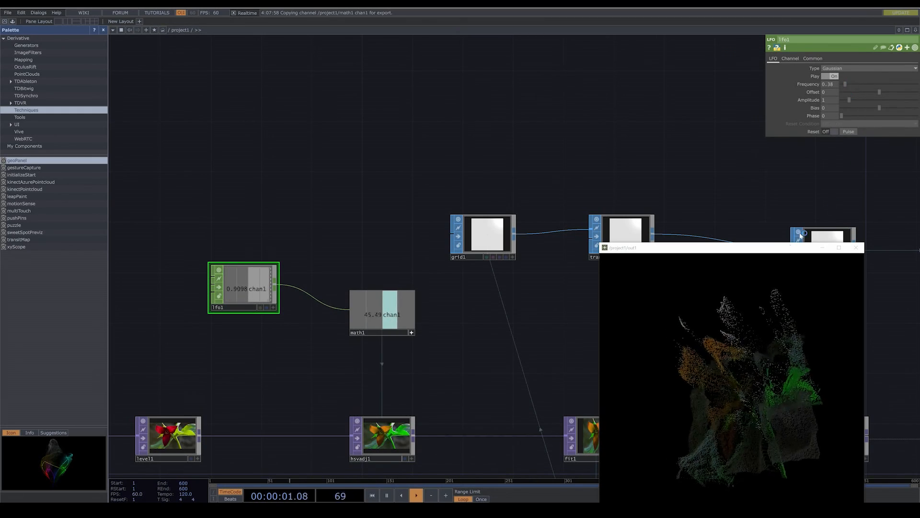
# - Set the upper value of math1's To Range to 100 and switch lfo1's type to Sine
pyautogui.click(407, 326)
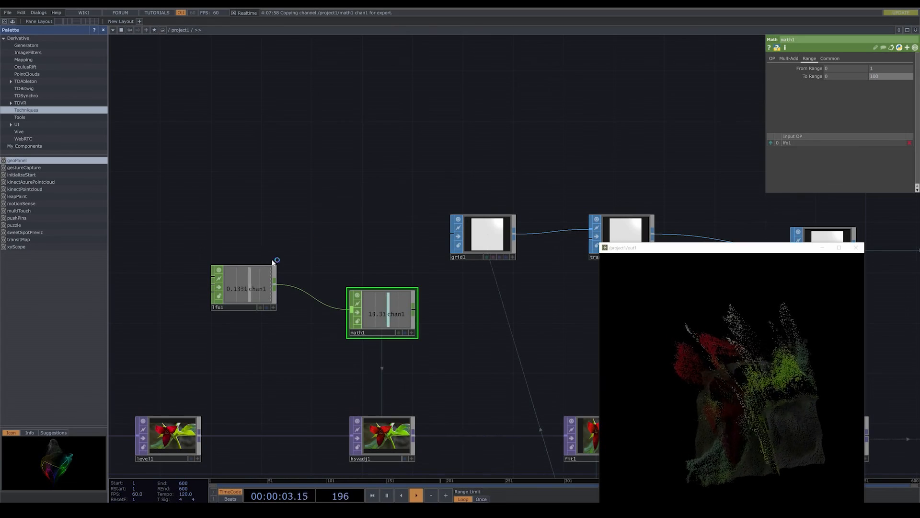
pyautogui.click(271, 268)
pyautogui.click(871, 68)
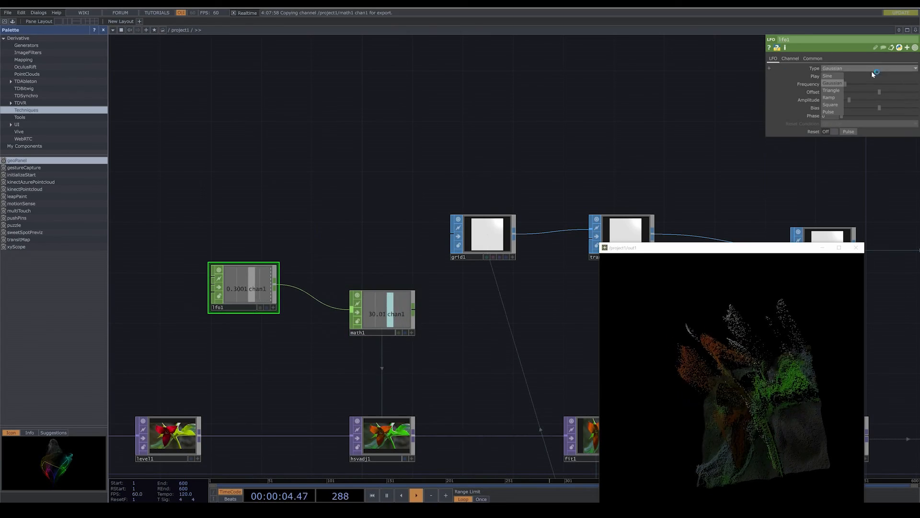
pyautogui.click(834, 77)
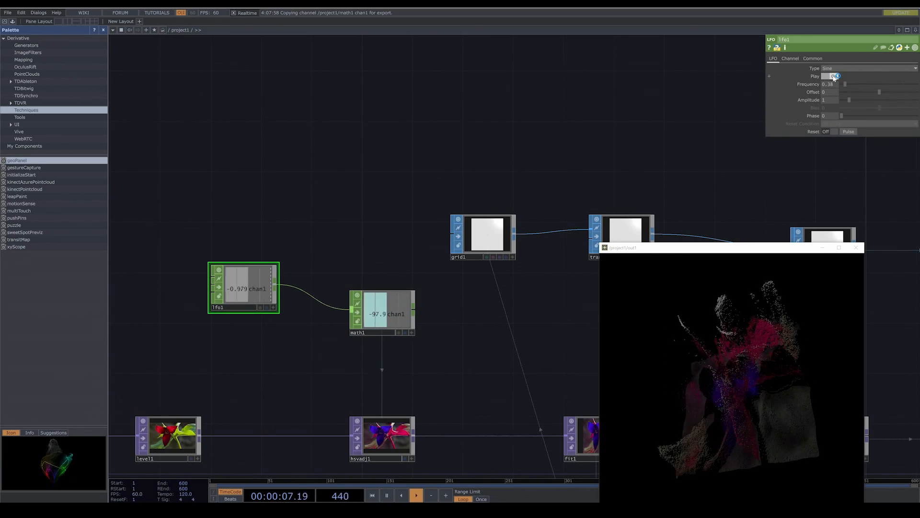
# - Try the Triangle and Square waveform types on lfo1 and return it to Sine
pyautogui.click(837, 70)
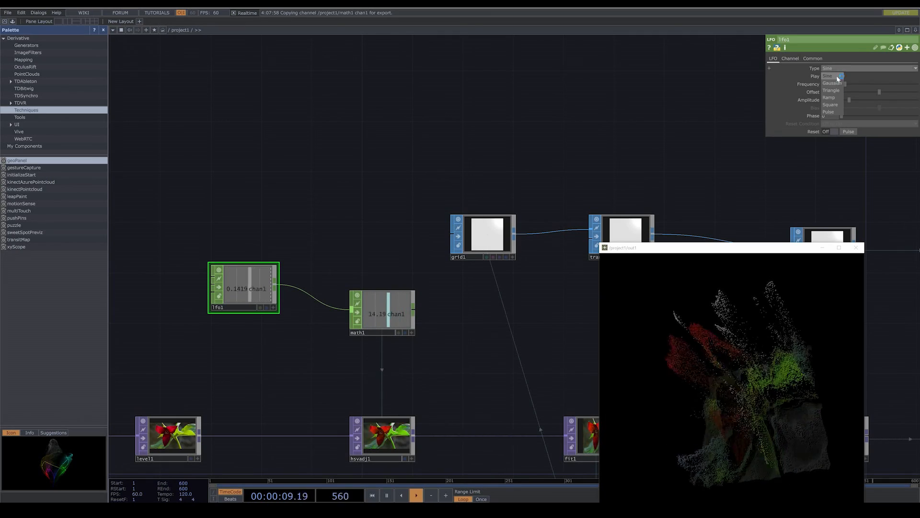
pyautogui.click(837, 91)
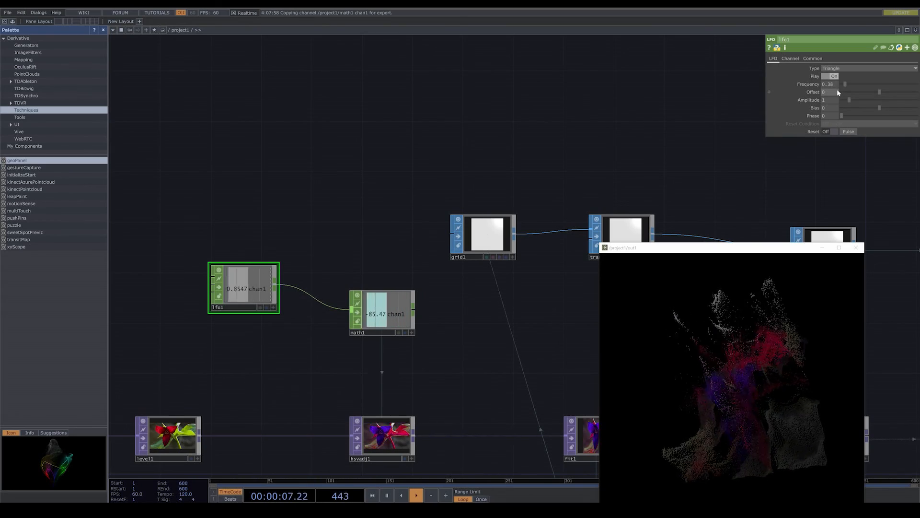
pyautogui.click(845, 70)
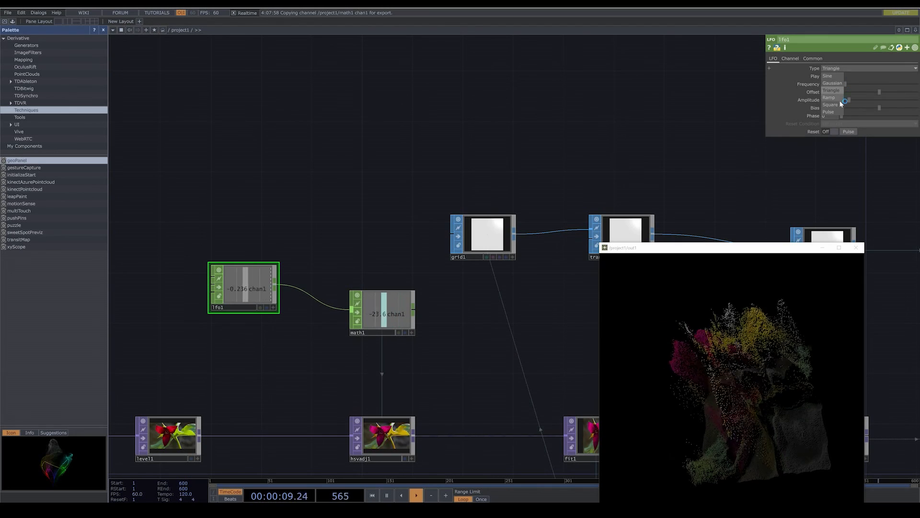
pyautogui.click(839, 104)
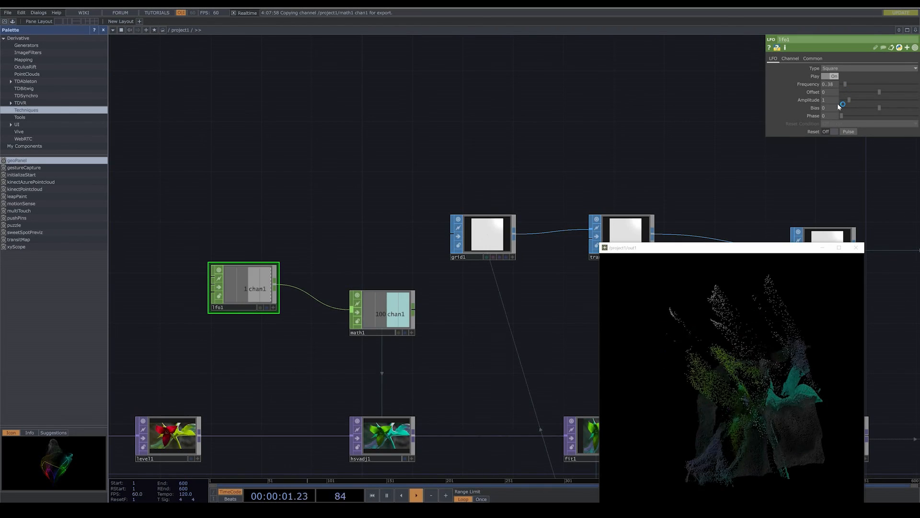
pyautogui.click(846, 69)
pyautogui.click(839, 74)
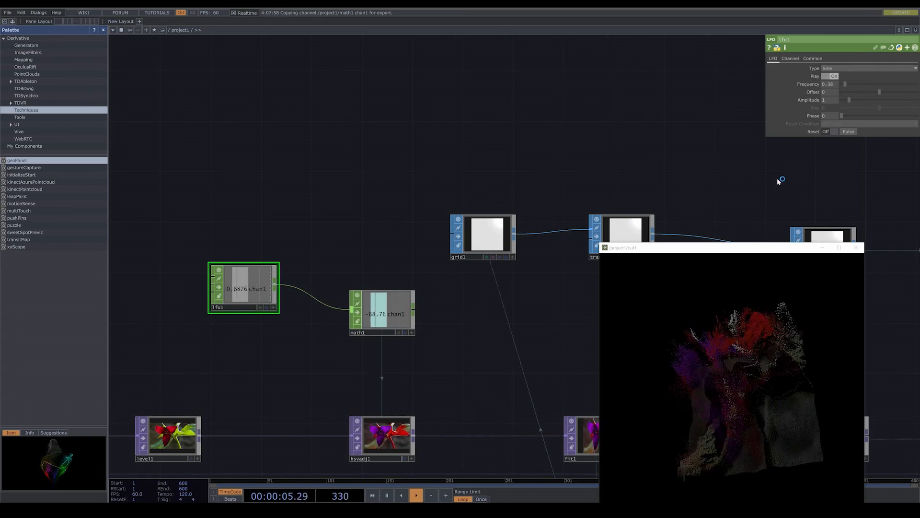
# - Lower lfo1's Frequency to 0.11 to slow the hue shift
pyautogui.scroll(-4, 778, 177)
pyautogui.moveTo(700, 185); pyautogui.dragTo(674, 183)
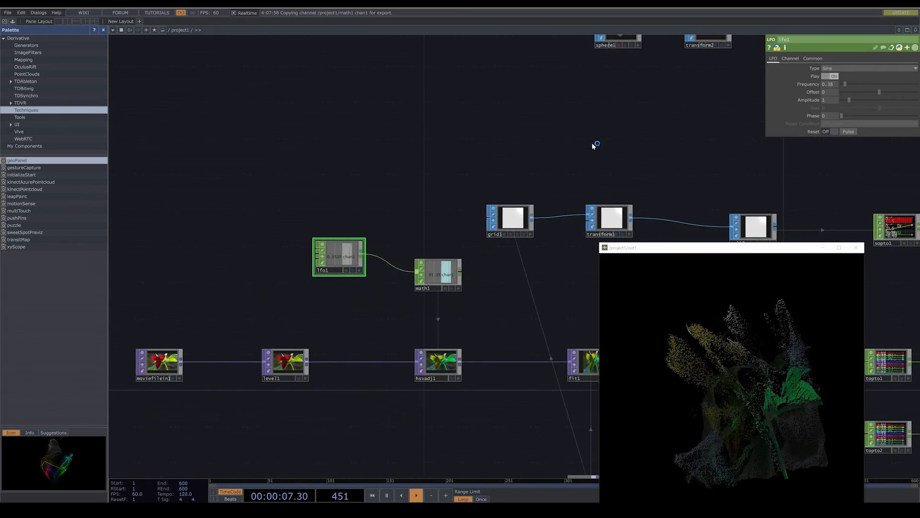
pyautogui.moveTo(847, 85); pyautogui.dragTo(843, 85)
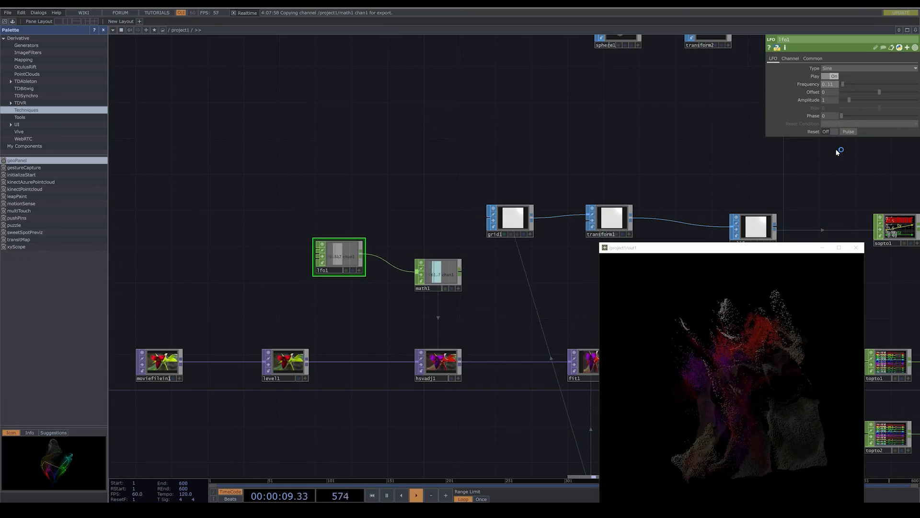
# - Set the Period of noise1, below null1, to 1.8
pyautogui.moveTo(838, 148); pyautogui.dragTo(624, 153)
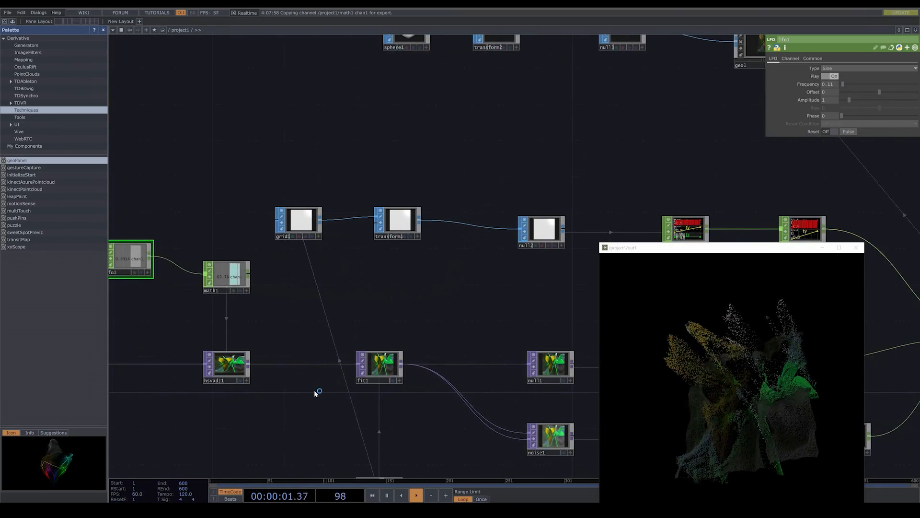
pyautogui.moveTo(264, 407); pyautogui.dragTo(429, 327)
pyautogui.scroll(-1, 429, 326)
pyautogui.scroll(-5, 429, 327)
pyautogui.moveTo(370, 353); pyautogui.dragTo(252, 337)
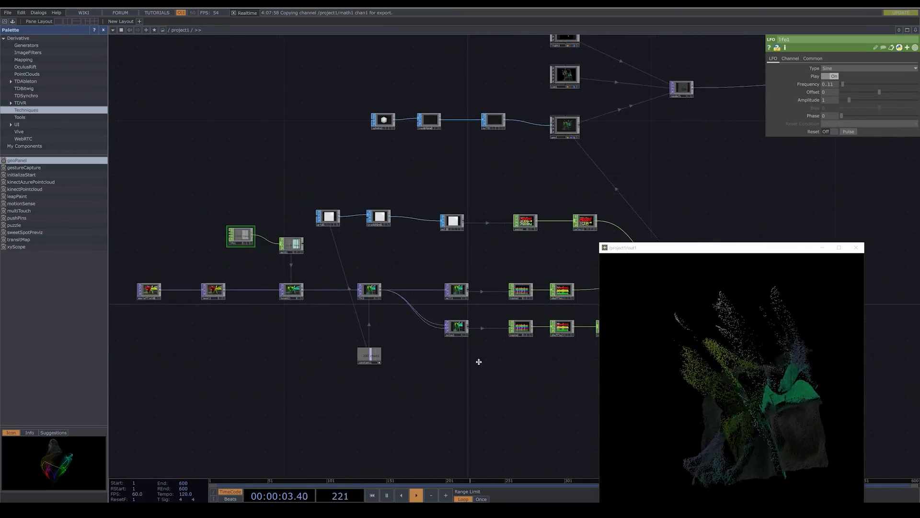
pyautogui.moveTo(477, 352); pyautogui.dragTo(435, 355)
pyautogui.scroll(6, 435, 354)
pyautogui.click(407, 319)
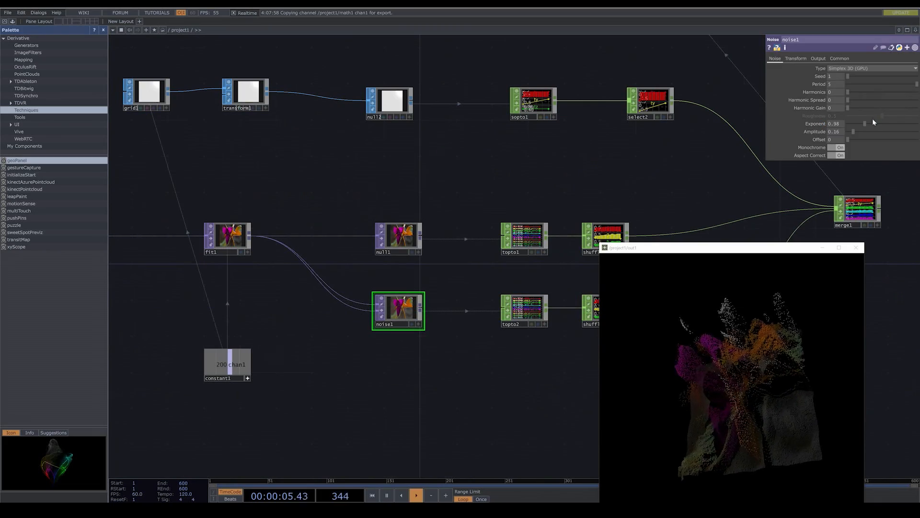
pyautogui.moveTo(906, 87)
pyautogui.mouseDown()
pyautogui.moveTo(857, 86)
pyautogui.moveTo(911, 88)
pyautogui.mouseUp()
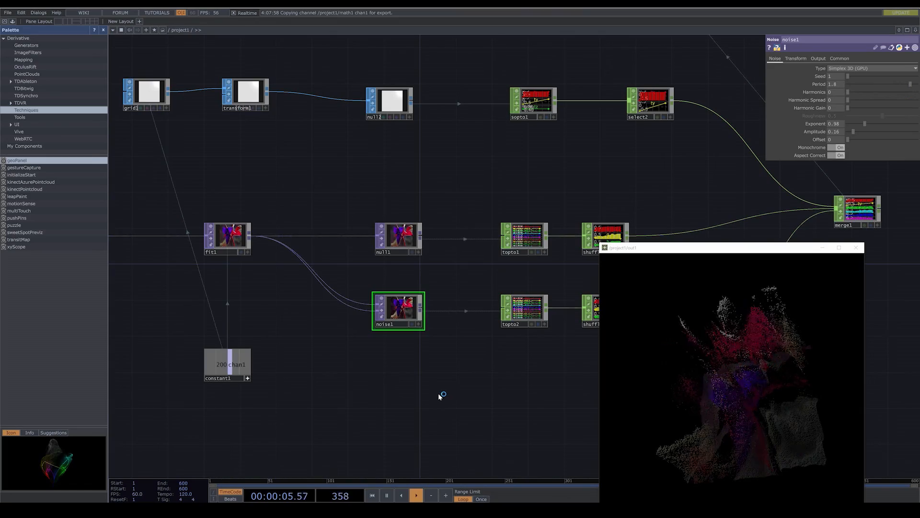
# - Try a Period of 44 on noise1 and settle on a value of 4
pyautogui.scroll(-3, 440, 396)
pyautogui.moveTo(388, 386)
pyautogui.mouseDown()
pyautogui.moveTo(503, 384)
pyautogui.moveTo(391, 396)
pyautogui.mouseUp()
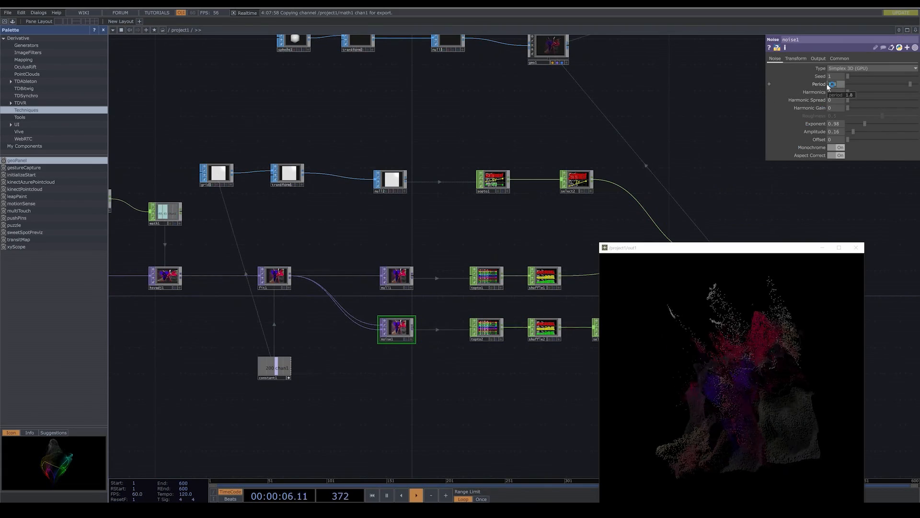
pyautogui.press('Return')
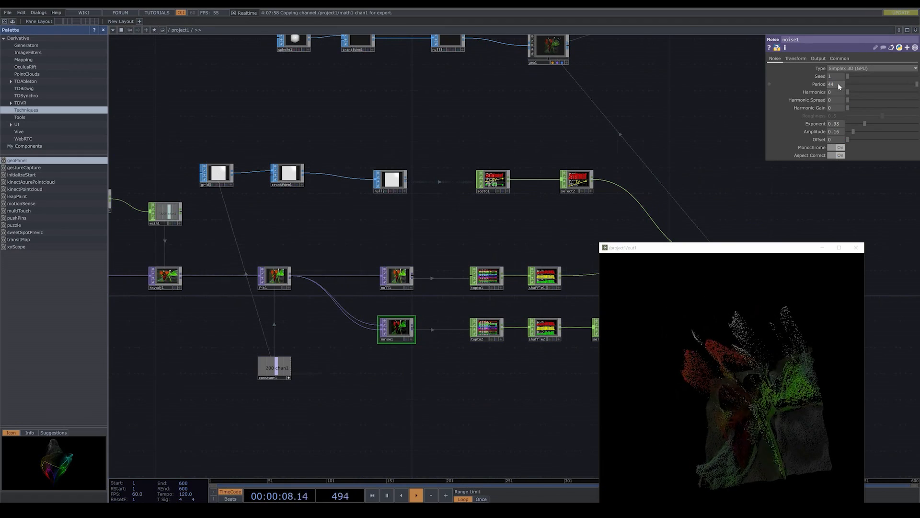
pyautogui.moveTo(837, 84); pyautogui.dragTo(825, 85)
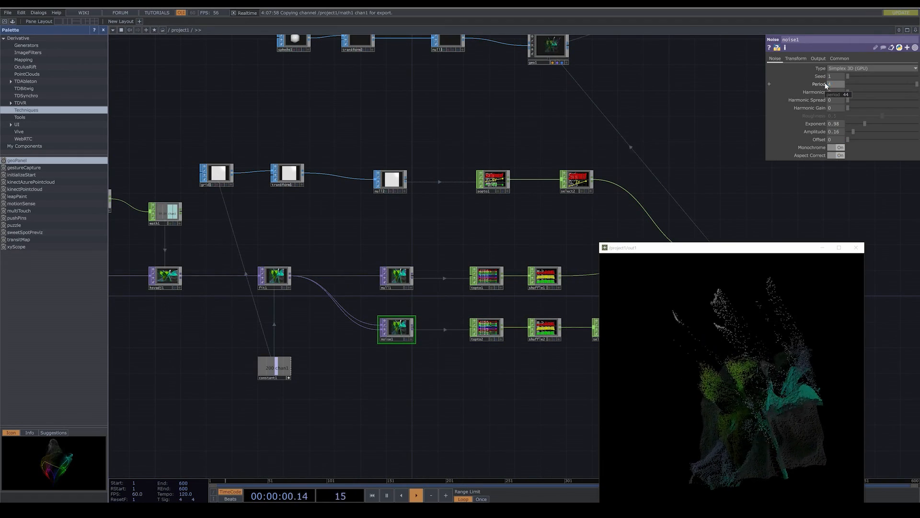
pyautogui.write('4')
pyautogui.press('Return')
# - Reset cam1's Translate, Rotate and Pivot parameters to their defaults
pyautogui.scroll(-5, 732, 218)
pyautogui.moveTo(560, 368); pyautogui.dragTo(427, 375)
pyautogui.moveTo(500, 346); pyautogui.dragTo(455, 363)
pyautogui.scroll(6, 483, 220)
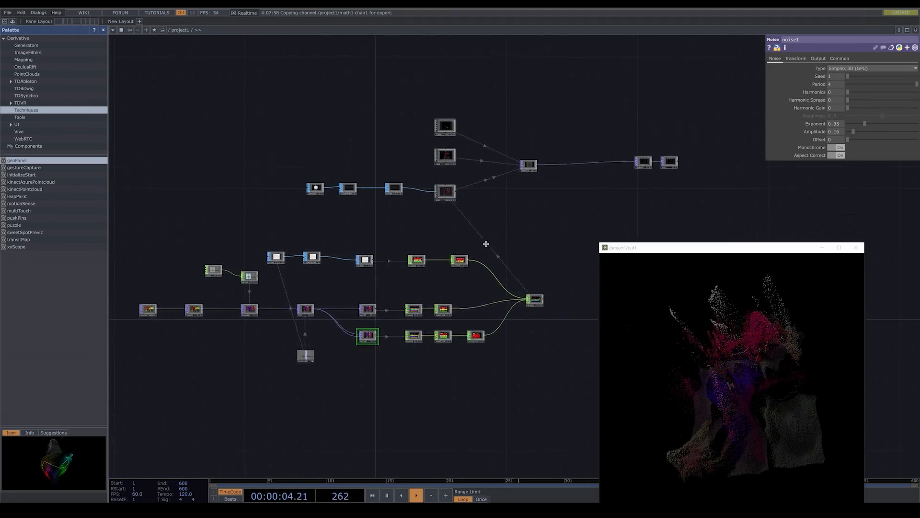
pyautogui.click(405, 195)
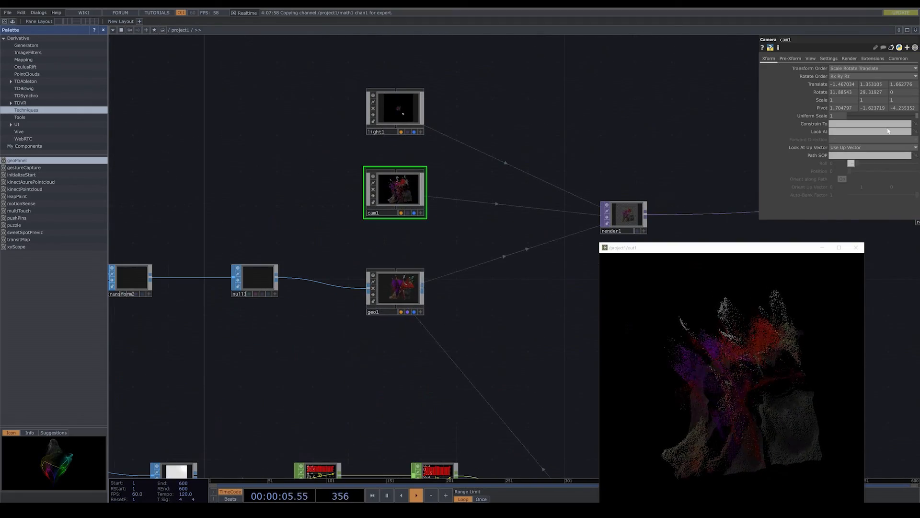
pyautogui.click(397, 310)
pyautogui.click(760, 59)
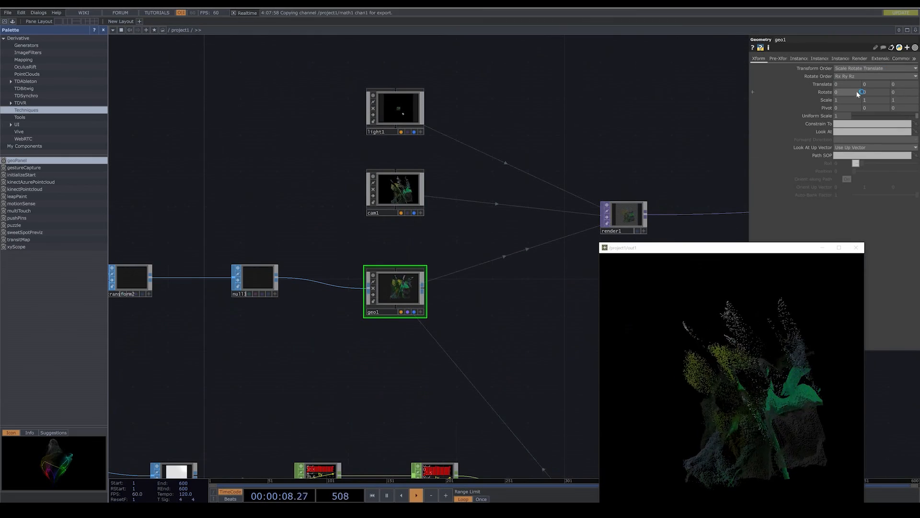
pyautogui.click(408, 195)
pyautogui.rightClick(806, 85)
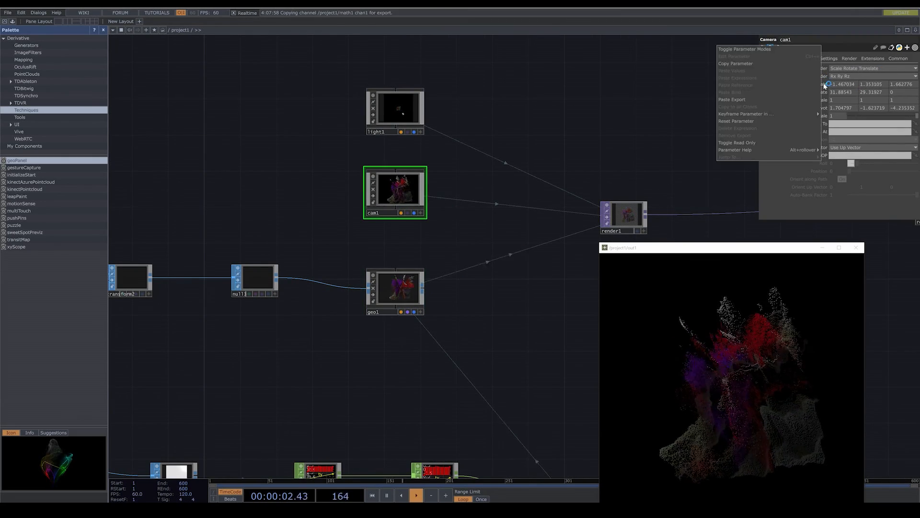
pyautogui.click(763, 122)
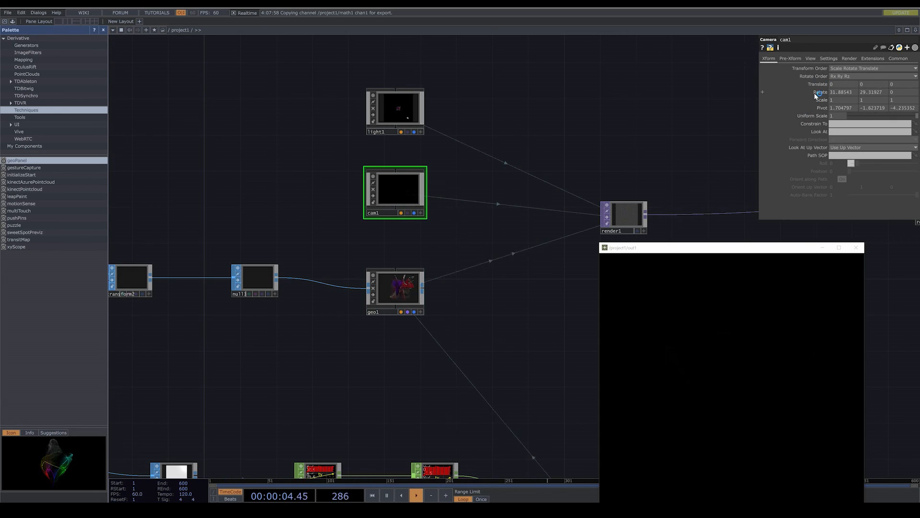
pyautogui.rightClick(818, 94)
pyautogui.click(755, 131)
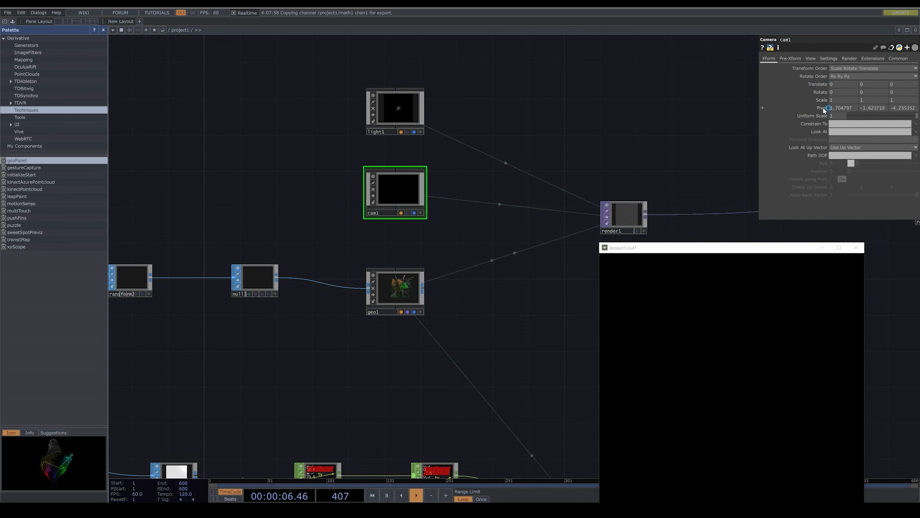
pyautogui.rightClick(824, 109)
pyautogui.click(773, 142)
# - Make cam1's viewer active, home its view on the geometry, and zoom and pan until the flower fills the output frontally
pyautogui.scroll(5, 383, 243)
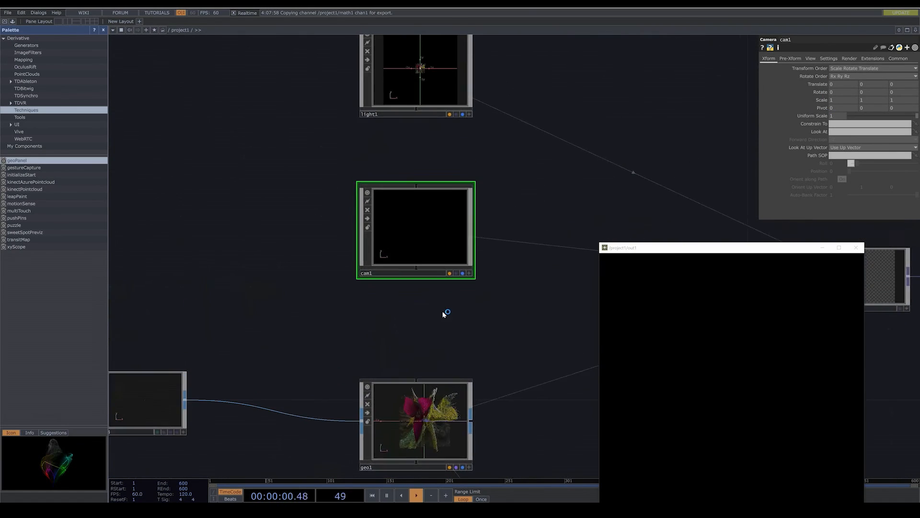
pyautogui.moveTo(443, 315); pyautogui.dragTo(444, 324)
pyautogui.click(471, 283)
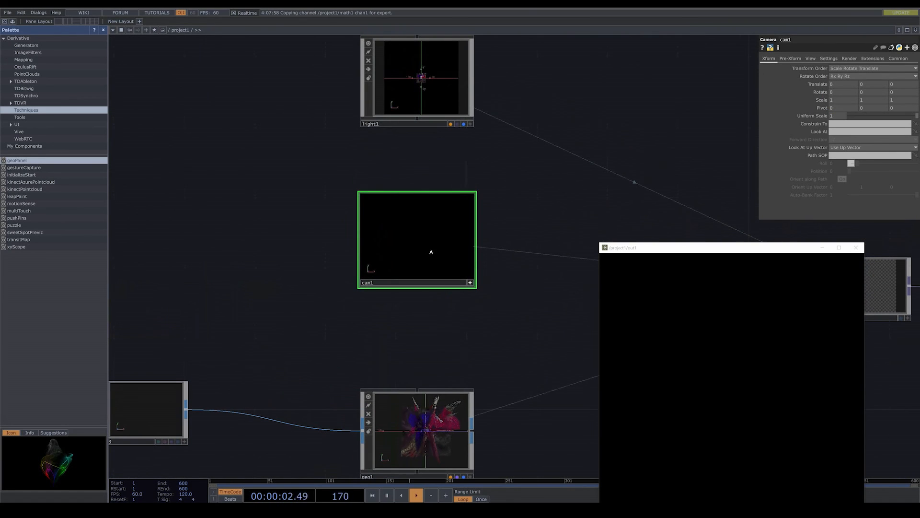
pyautogui.press('h')
pyautogui.scroll(5, 419, 235)
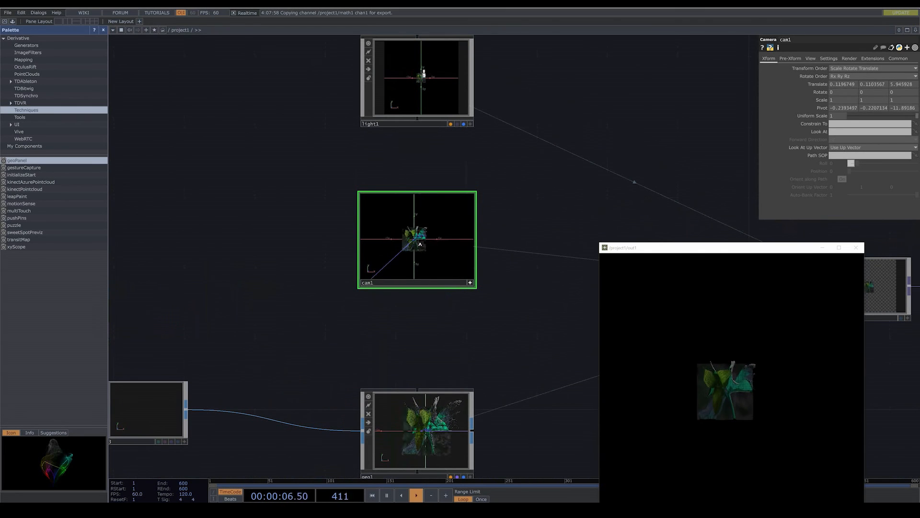
pyautogui.scroll(3, 420, 244)
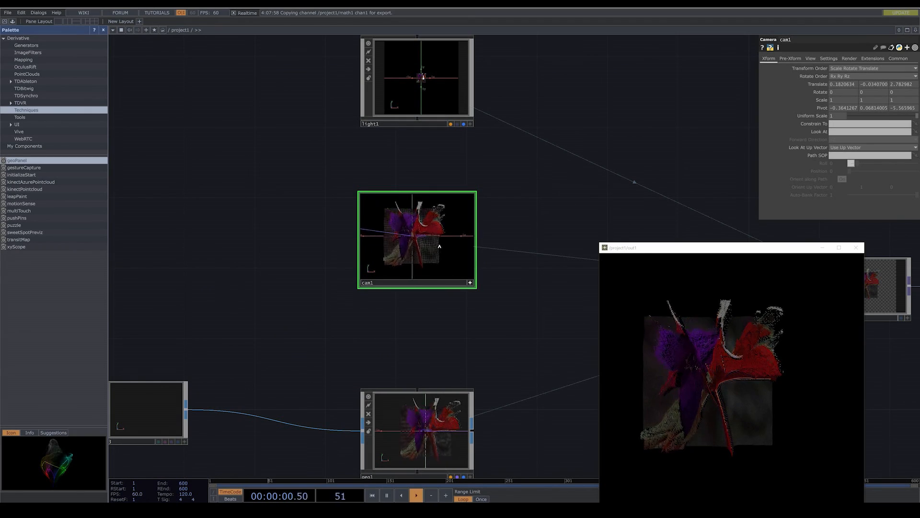
pyautogui.scroll(3, 436, 243)
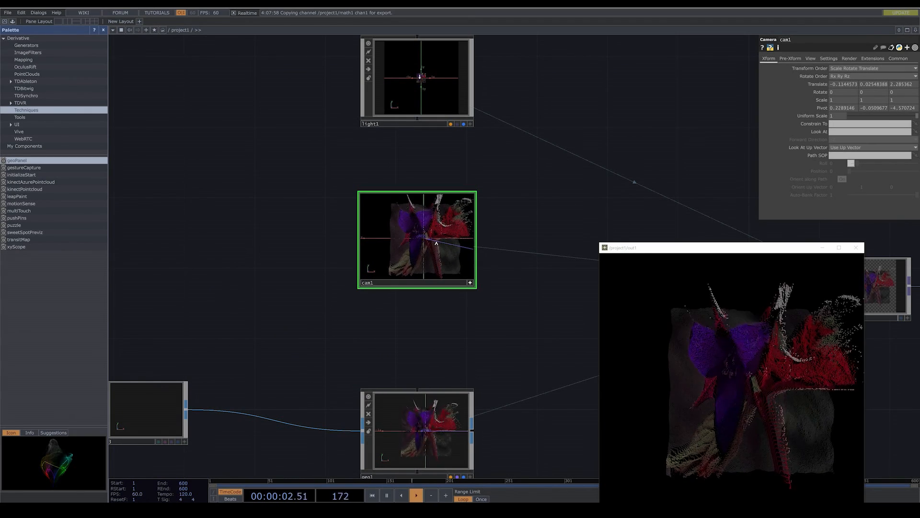
pyautogui.scroll(2, 434, 243)
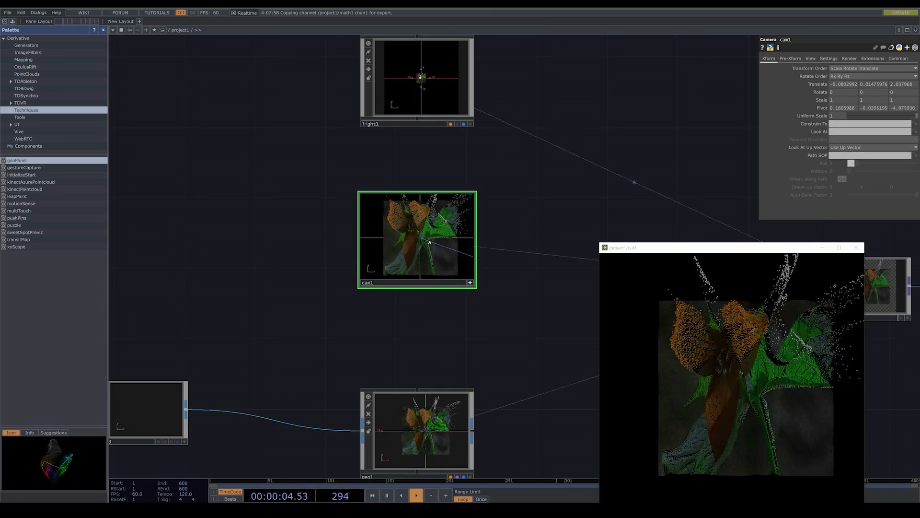
pyautogui.moveTo(430, 243); pyautogui.dragTo(421, 243, button='right')
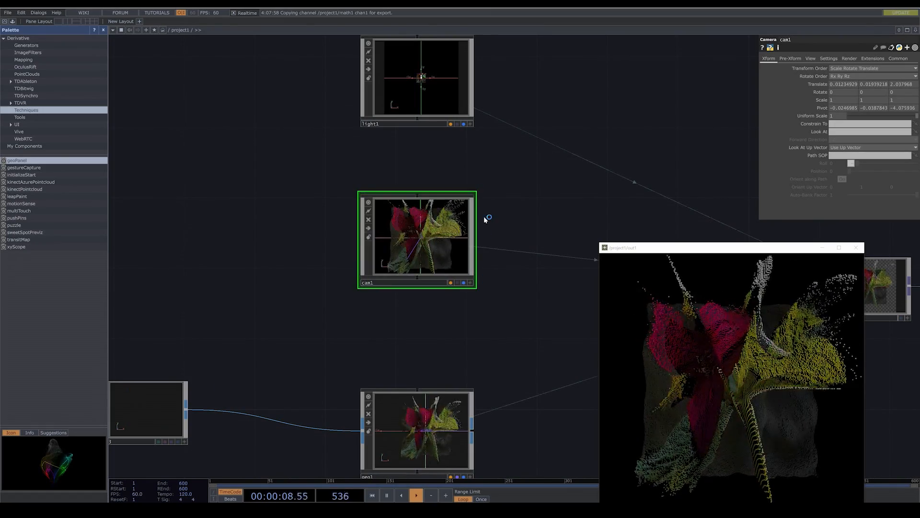
# - Check light1's transform parameters, and orbit cam1 in its active viewer to an angled view of the flower
pyautogui.scroll(-2, 489, 280)
pyautogui.moveTo(490, 281); pyautogui.dragTo(486, 325)
pyautogui.click(453, 194)
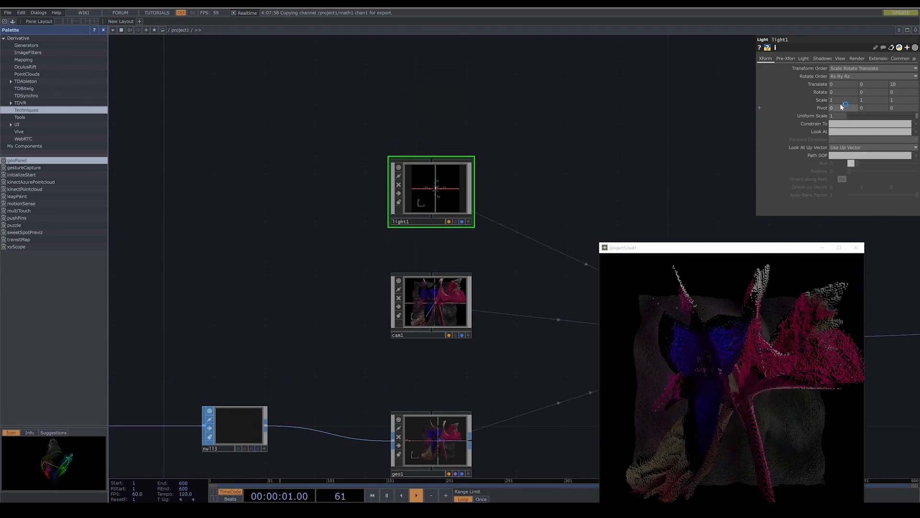
pyautogui.scroll(3, 540, 288)
pyautogui.click(377, 254)
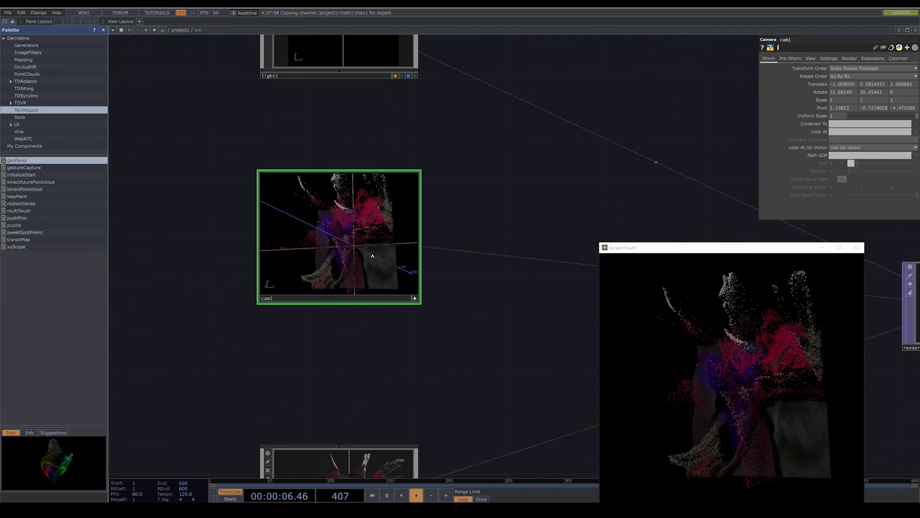
# - Orbit cam1 to a steeper angled view of the flower, pull it back slightly, and deactivate its viewer
pyautogui.moveTo(377, 255); pyautogui.dragTo(372, 248)
pyautogui.moveTo(371, 248); pyautogui.dragTo(371, 238, button='right')
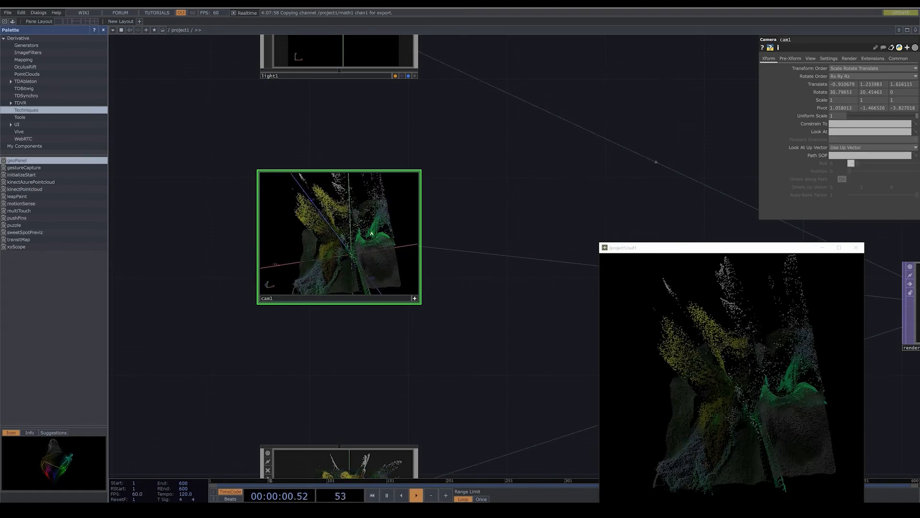
pyautogui.moveTo(379, 244); pyautogui.dragTo(378, 247, button='middle')
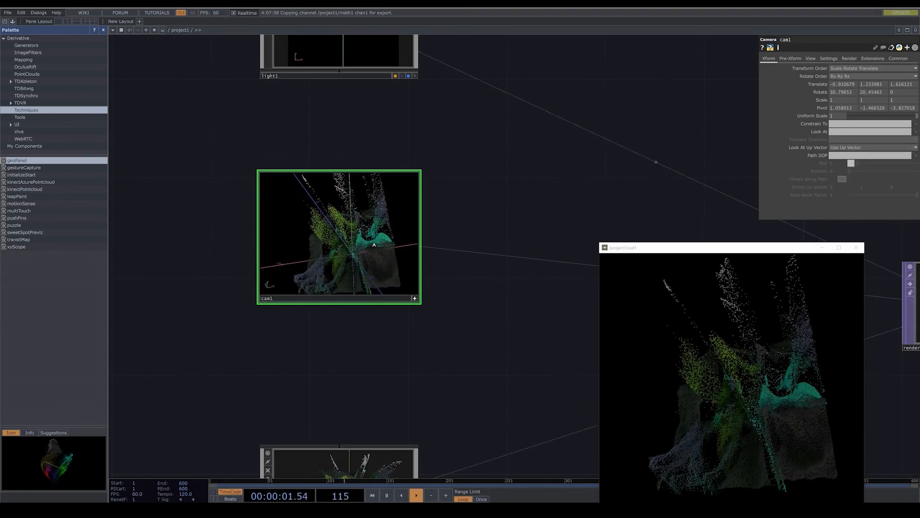
pyautogui.click(414, 299)
# - Make light1's viewer active, zoom in and orbit until the light faces the flower at a slight angle, and deactivate the viewer
pyautogui.moveTo(485, 92); pyautogui.dragTo(477, 280)
pyautogui.scroll(-3, 478, 278)
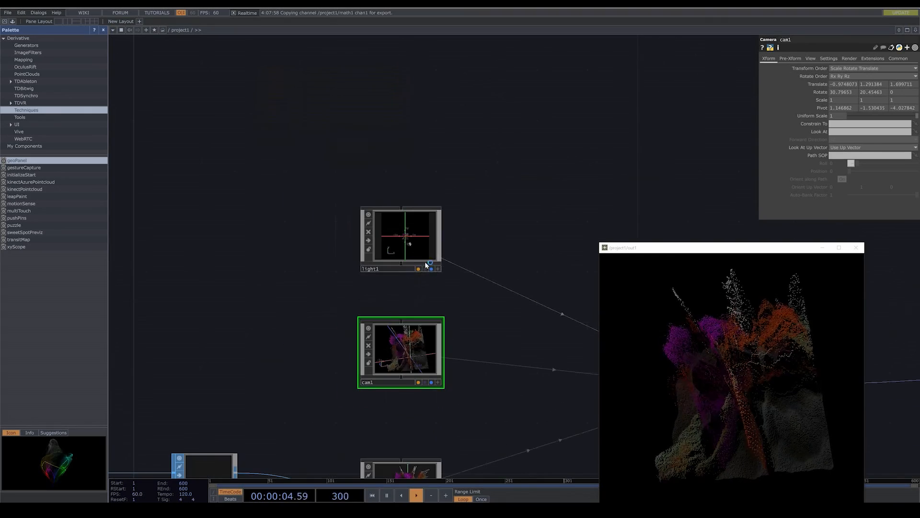
pyautogui.click(398, 254)
pyautogui.scroll(5, 437, 241)
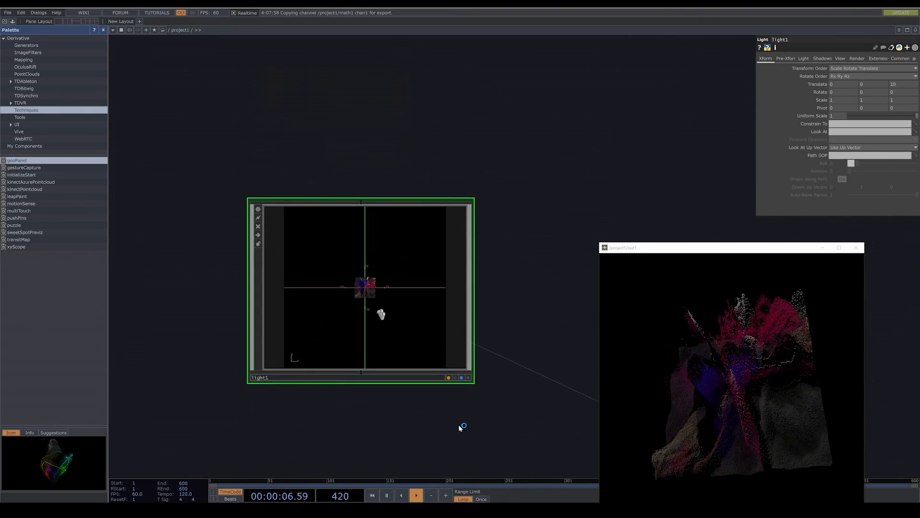
pyautogui.click(469, 379)
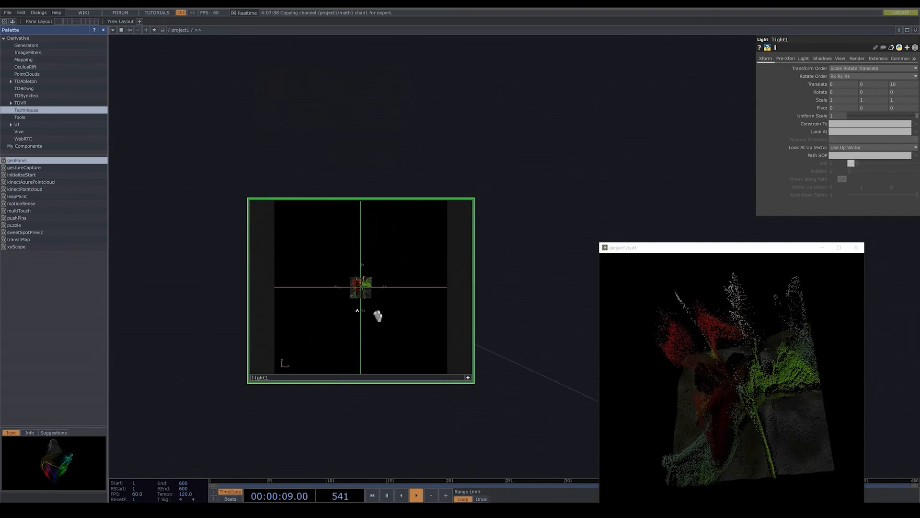
pyautogui.scroll(5, 357, 303)
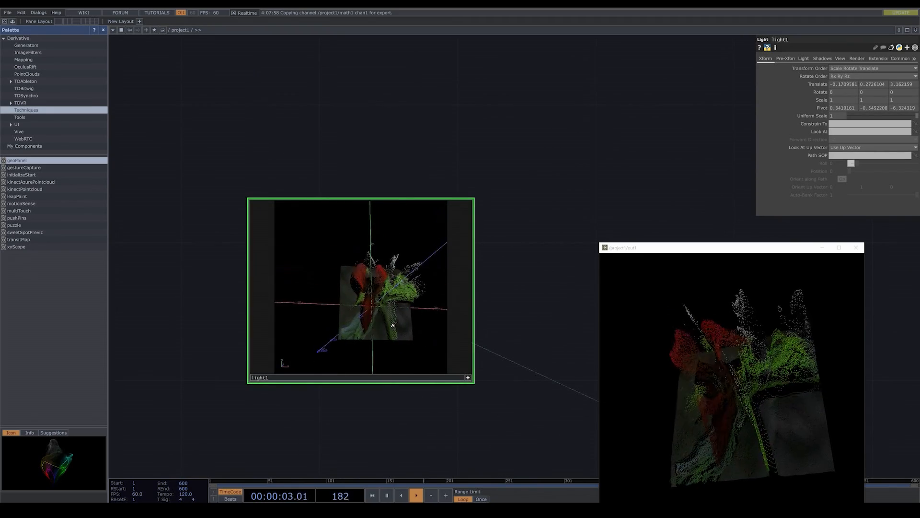
pyautogui.moveTo(392, 326); pyautogui.dragTo(404, 315)
pyautogui.click(470, 378)
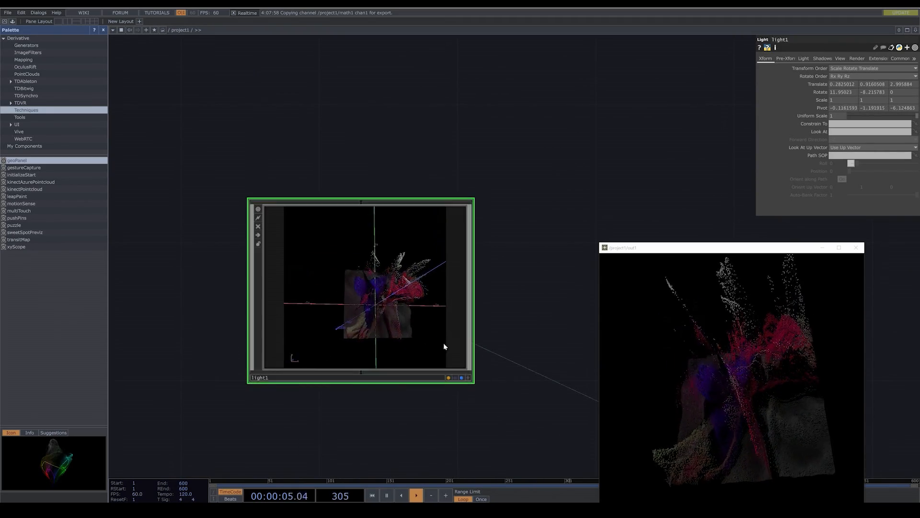
# - Change light1's Light Type to Cone Light, and reactivate its viewer to aim the cone closely at the flower
pyautogui.click(804, 61)
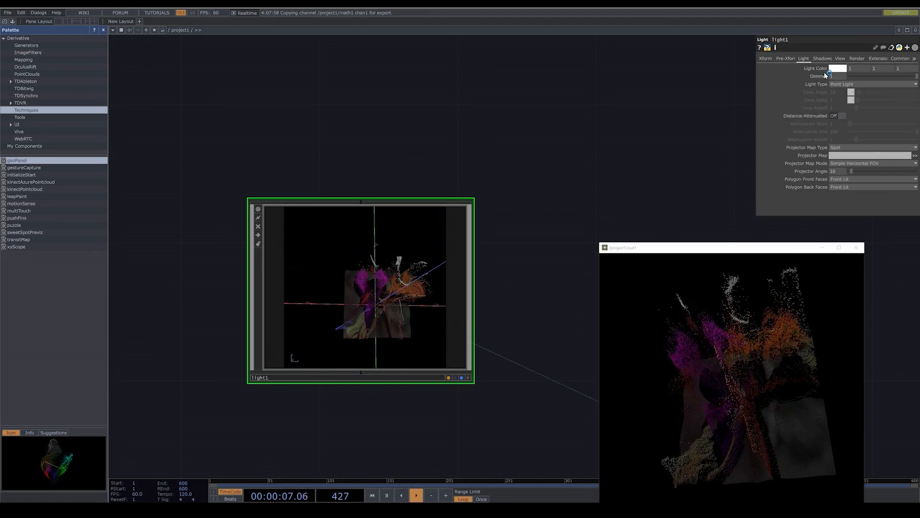
pyautogui.click(840, 85)
pyautogui.click(843, 100)
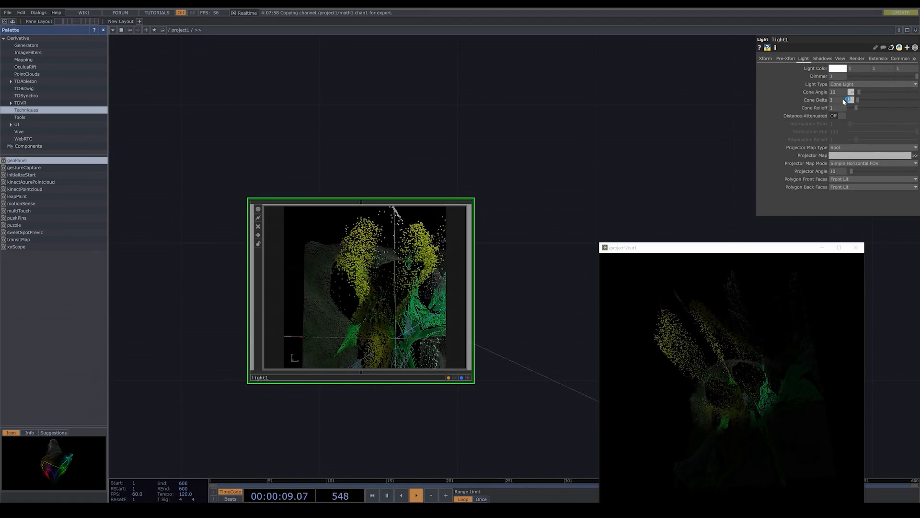
pyautogui.middleClick(430, 334)
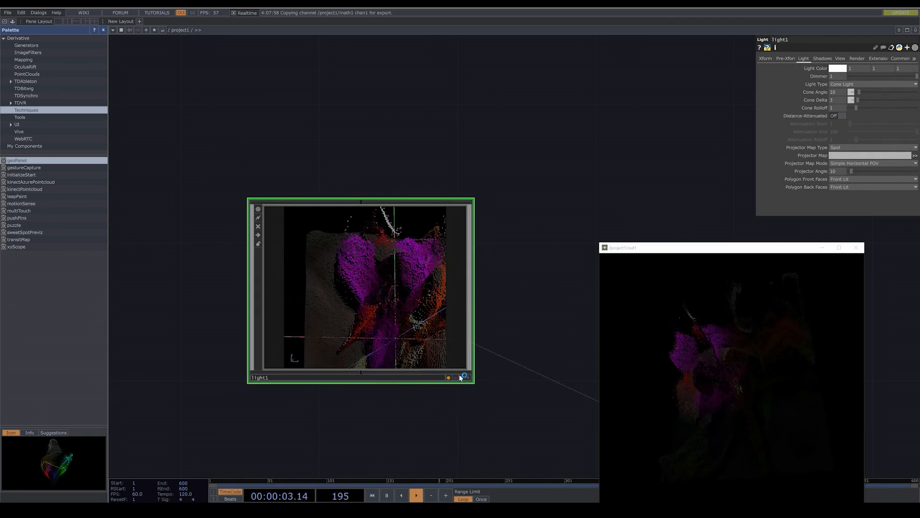
pyautogui.click(468, 379)
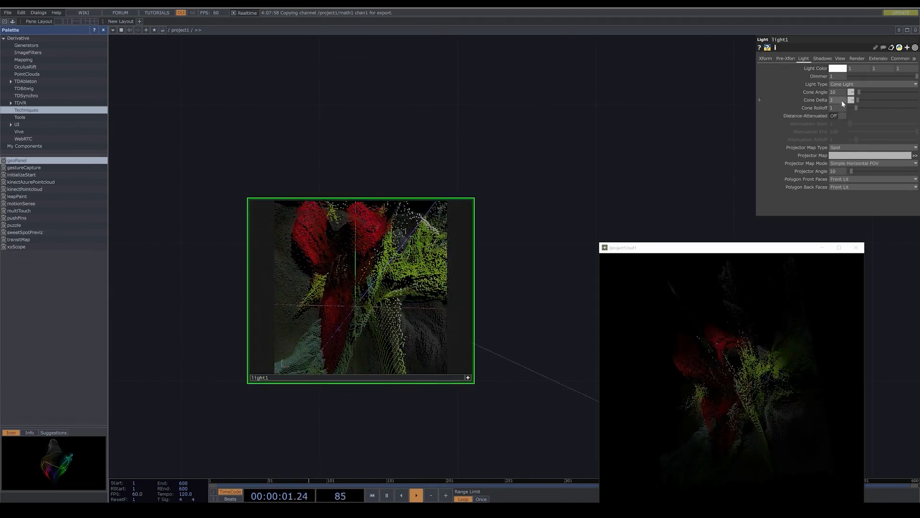
# - Set light1's Cone Delta to 9 and Cone Angle to 2, reframe the light on the flower, and deactivate its viewer
pyautogui.moveTo(858, 102); pyautogui.dragTo(859, 102)
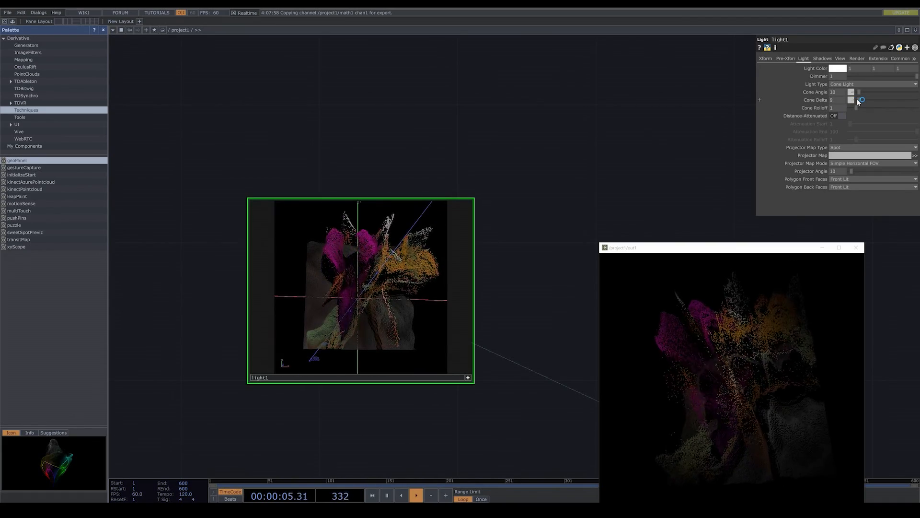
pyautogui.moveTo(859, 92); pyautogui.dragTo(859, 93)
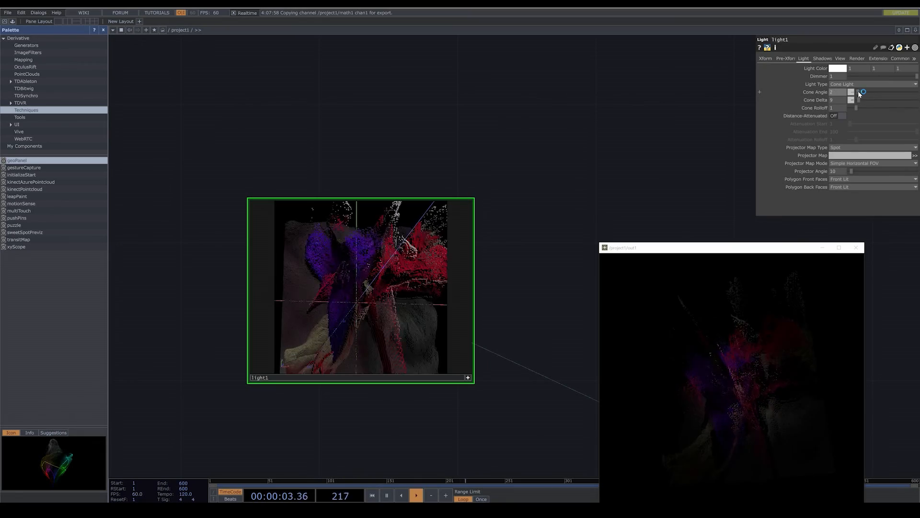
pyautogui.click(469, 379)
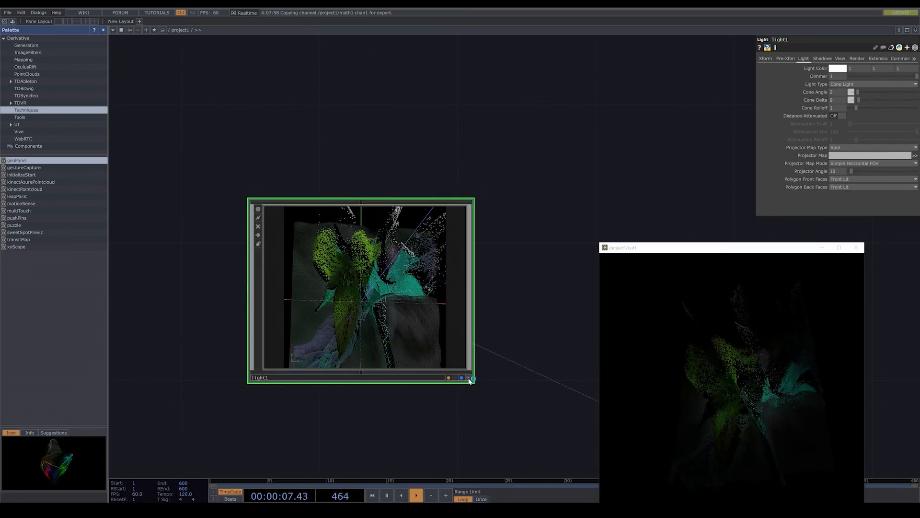
# - Duplicate light1 and place the copy above and to the left of the original in the network
pyautogui.scroll(-3, 494, 380)
pyautogui.hotkey('ctrl', 'c')
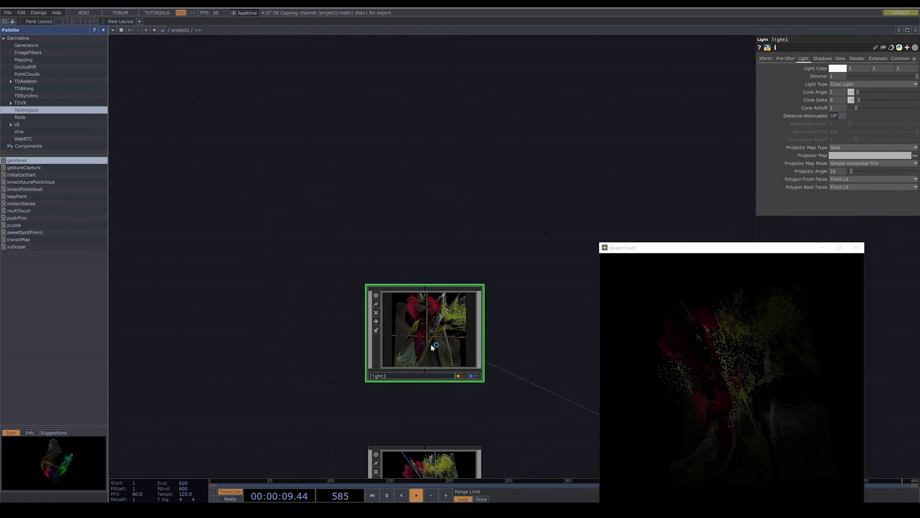
pyautogui.hotkey('ctrl', 'v')
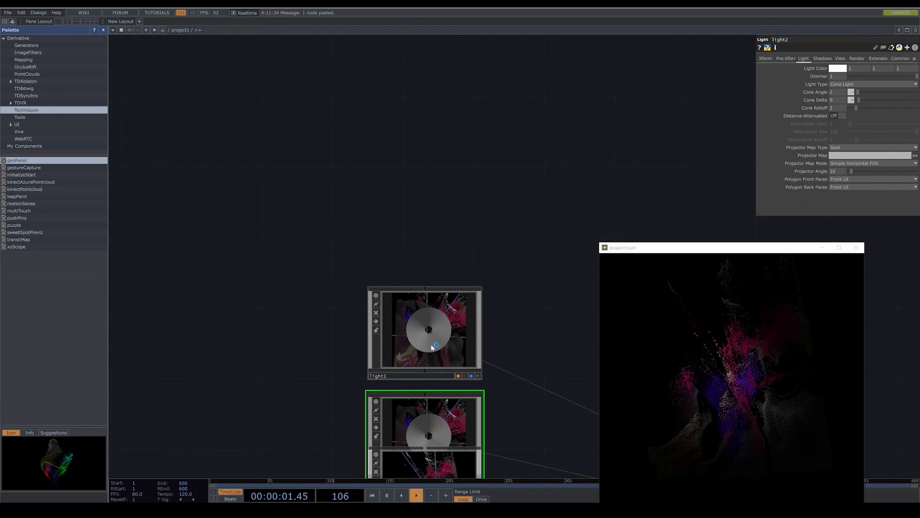
pyautogui.moveTo(436, 418); pyautogui.dragTo(348, 170)
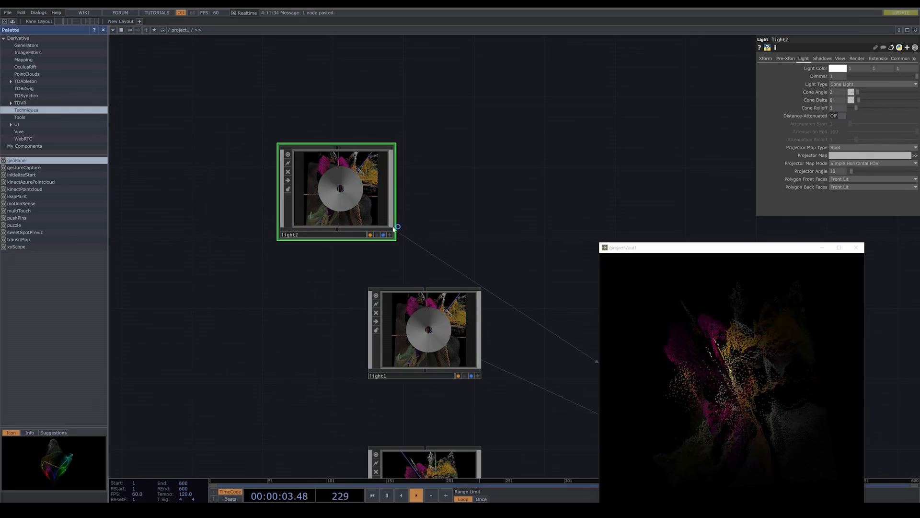
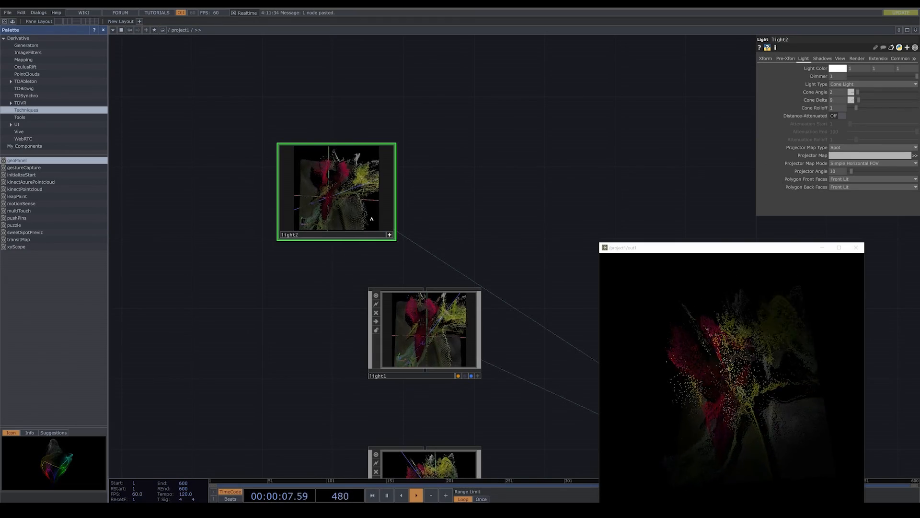
# - Set light2's Light Color to a soft yellow of about 0.88, 0.858, 0.413, and close the color picker
pyautogui.click(835, 69)
pyautogui.moveTo(858, 108); pyautogui.dragTo(879, 107)
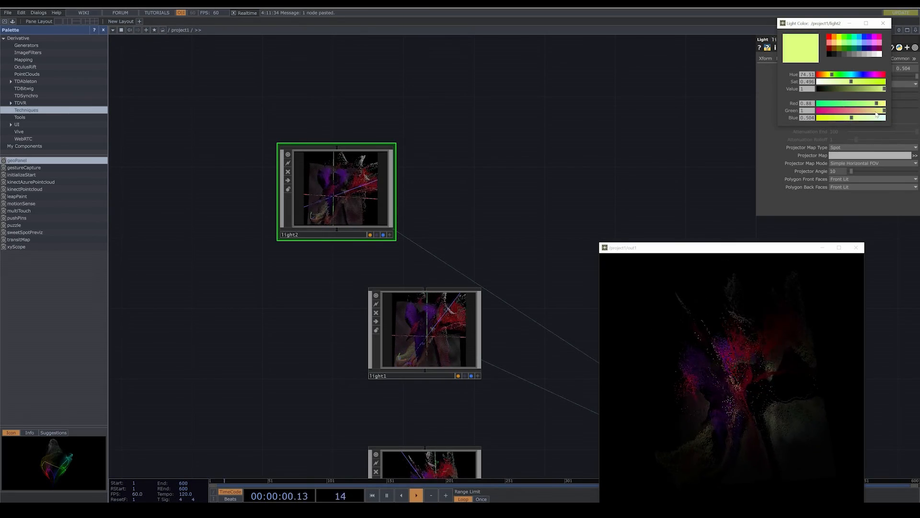
pyautogui.click(876, 111)
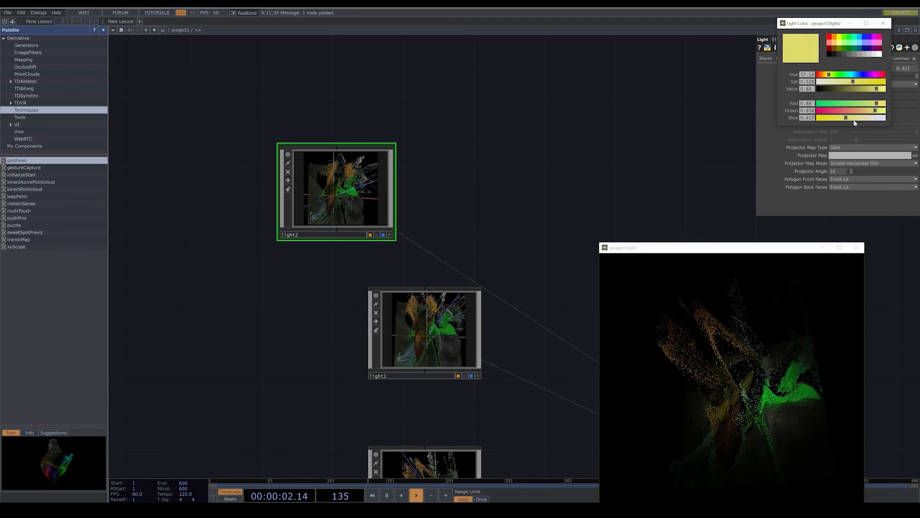
pyautogui.moveTo(853, 84); pyautogui.dragTo(860, 83)
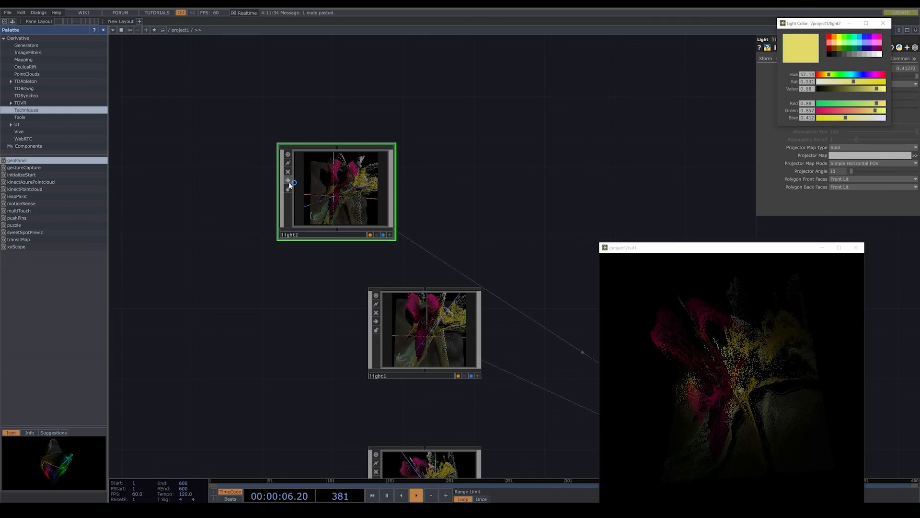
pyautogui.click(560, 142)
pyautogui.click(883, 23)
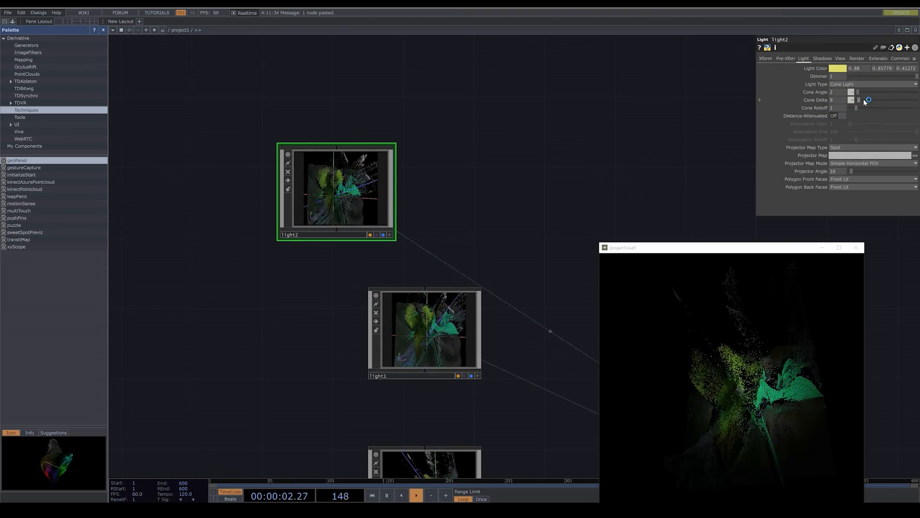
# - Widen light2's Cone Angle, set its Cone Delta to 35, and reposition the light closer to the flower through its active viewer
pyautogui.moveTo(866, 101); pyautogui.dragTo(866, 102)
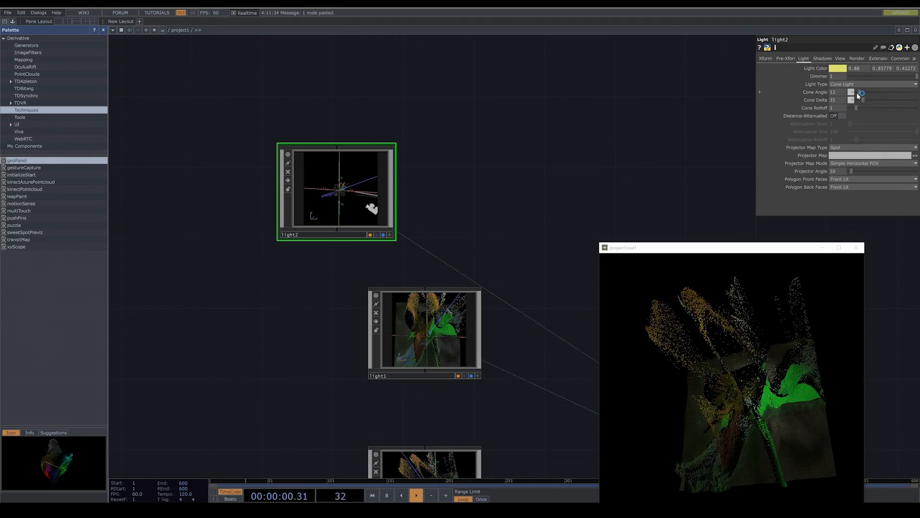
pyautogui.click(766, 59)
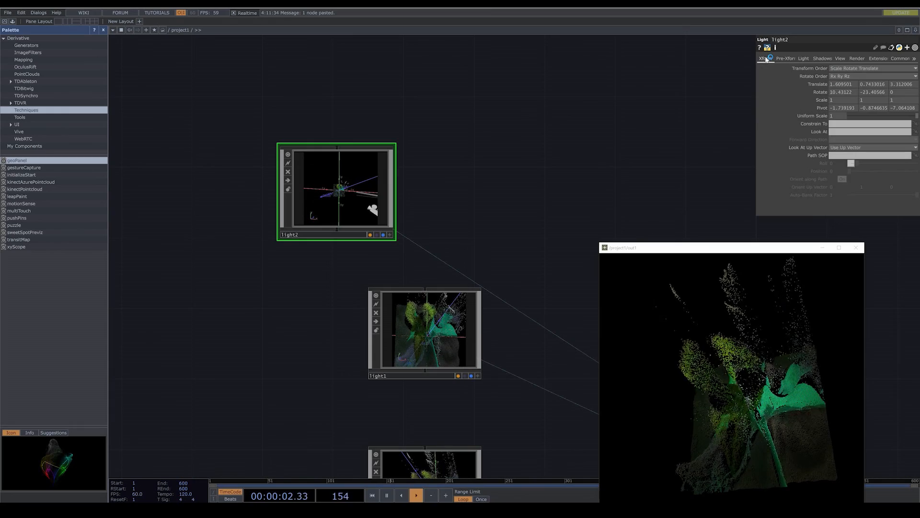
pyautogui.click(391, 235)
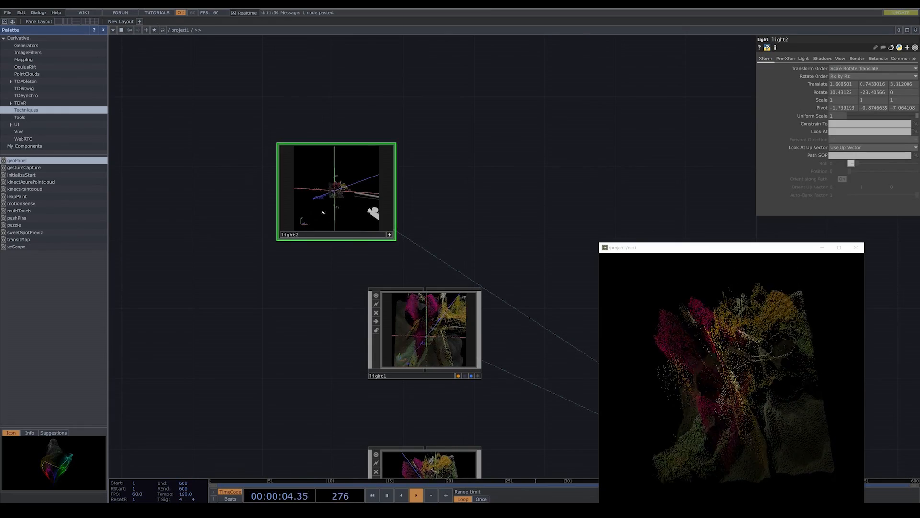
pyautogui.moveTo(360, 206); pyautogui.dragTo(351, 197, button='middle')
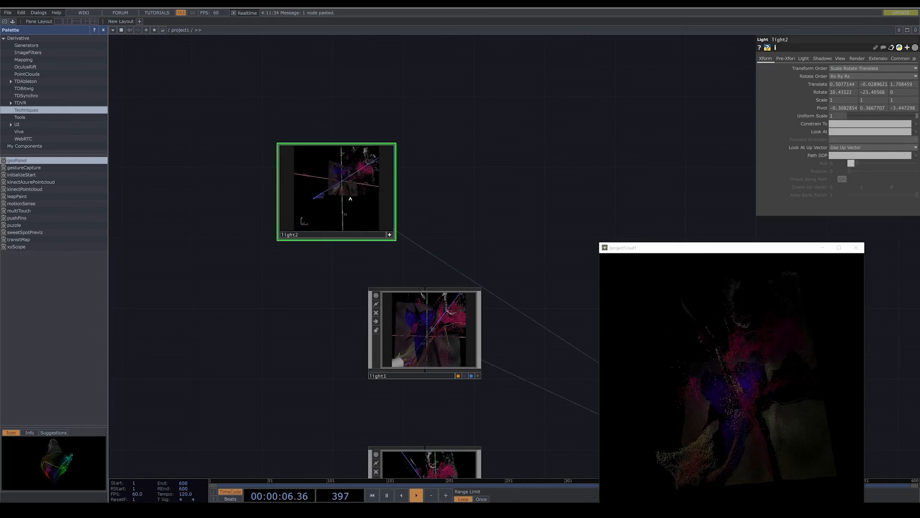
pyautogui.moveTo(348, 205); pyautogui.dragTo(336, 223, button='right')
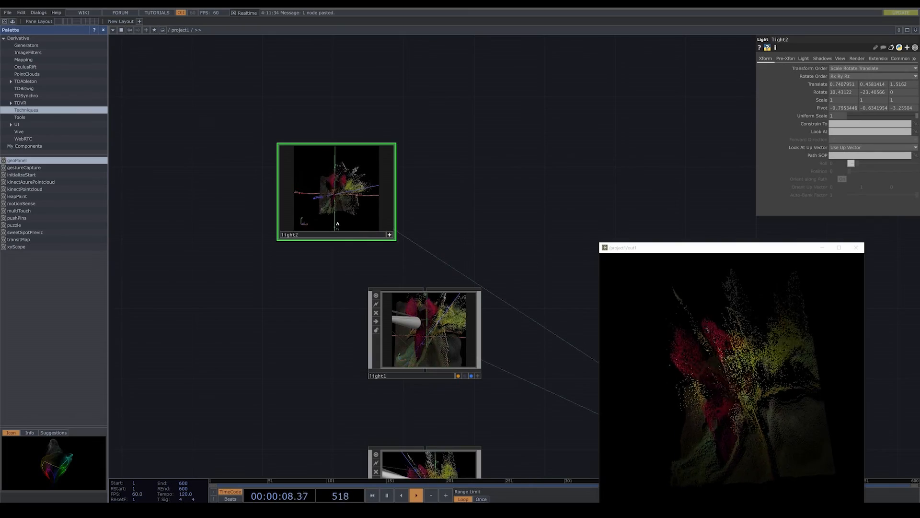
pyautogui.click(391, 235)
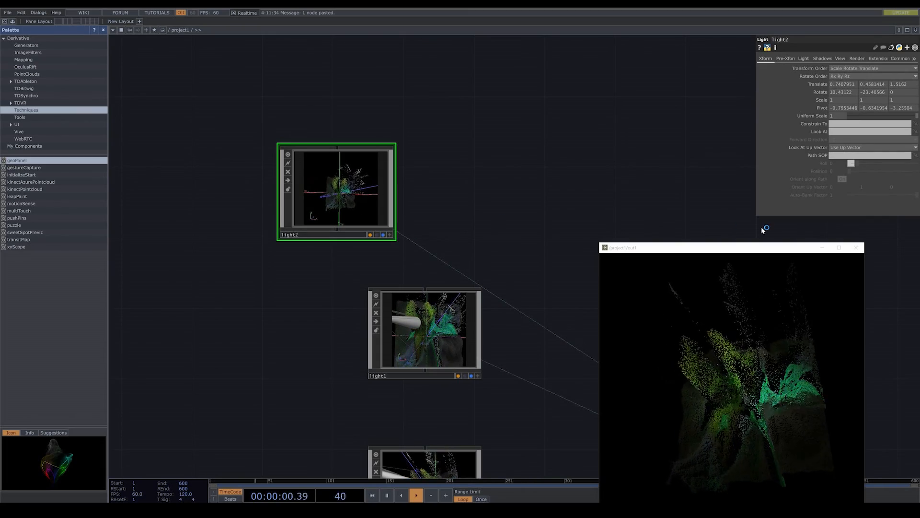
# - Examine the relit render in the maximized output window, then restore the window
pyautogui.moveTo(754, 250); pyautogui.dragTo(588, 142)
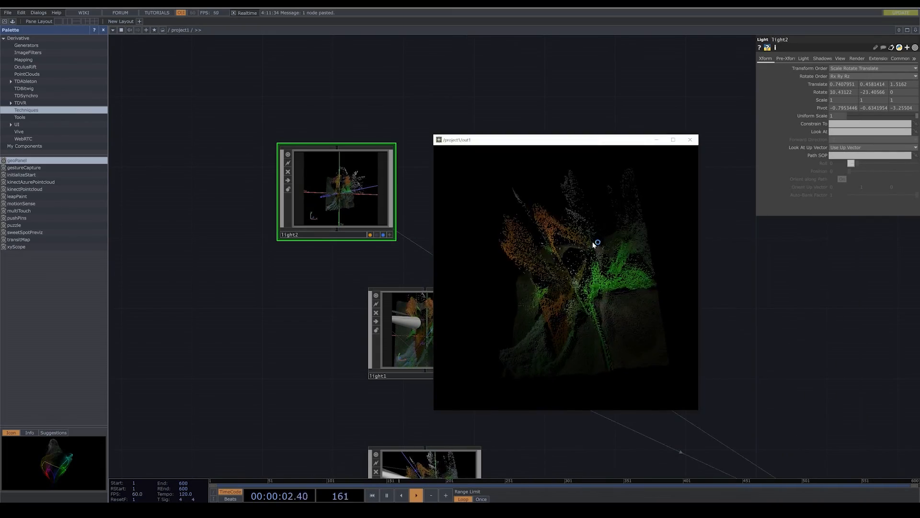
pyautogui.click(674, 140)
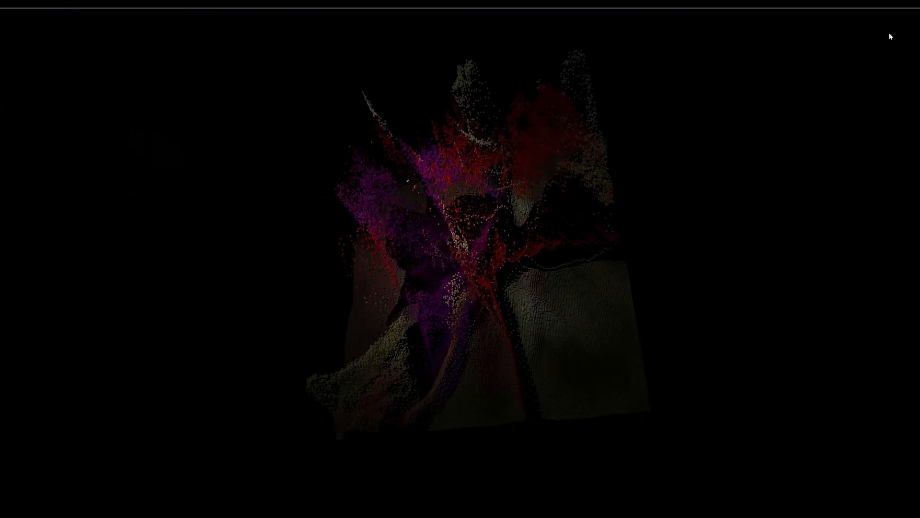
pyautogui.click(894, 9)
# - Make room after hsvadj1, insert a Displace TOP between it and fit1, and connect hsvadj1 to the Displace's second input as well
pyautogui.scroll(-7, 278, 341)
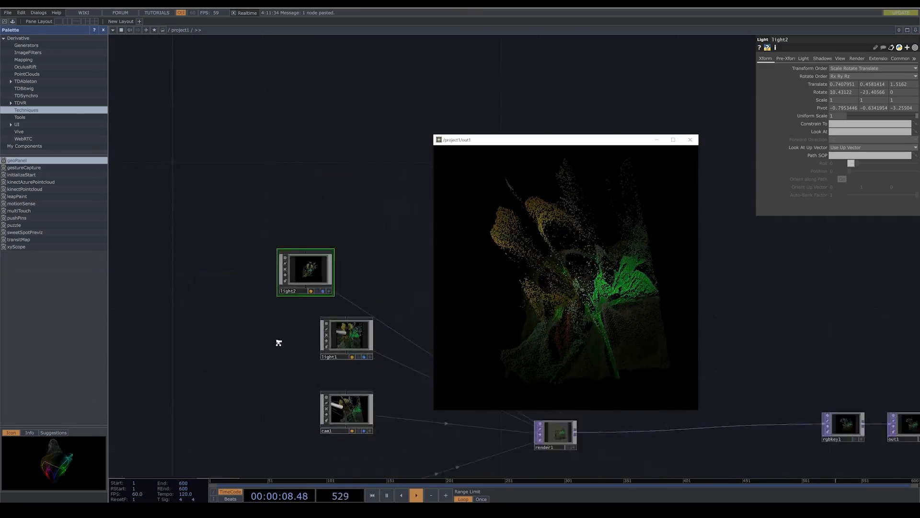
pyautogui.moveTo(221, 471); pyautogui.dragTo(220, 384)
pyautogui.scroll(5, 318, 382)
pyautogui.moveTo(318, 357); pyautogui.dragTo(308, 361)
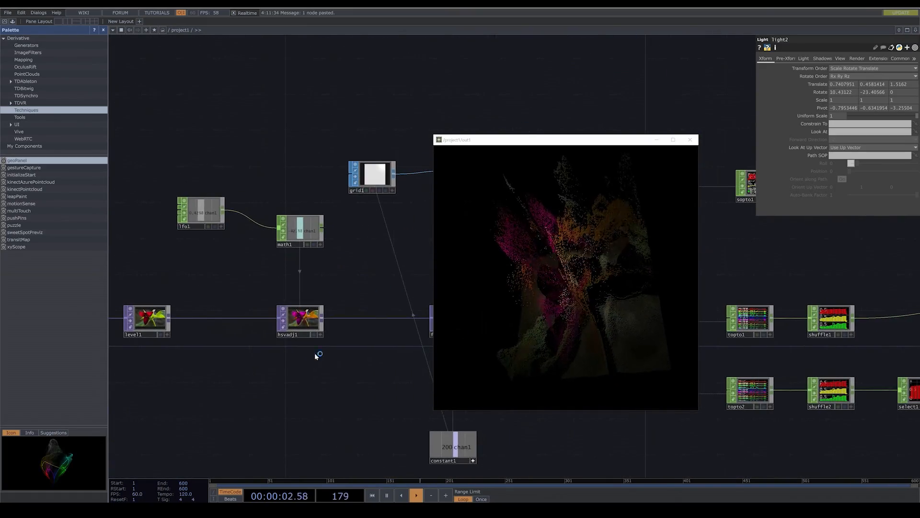
pyautogui.moveTo(309, 323); pyautogui.dragTo(264, 321)
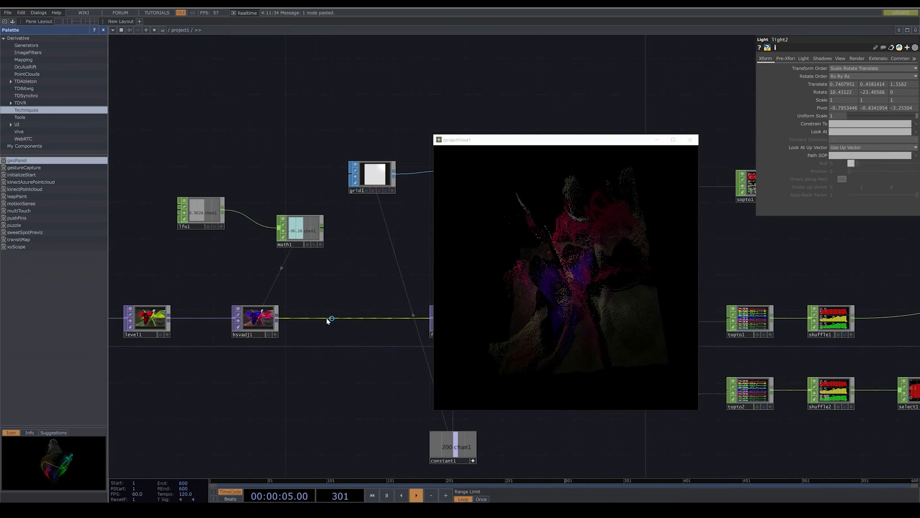
pyautogui.rightClick(331, 319)
pyautogui.click(336, 313)
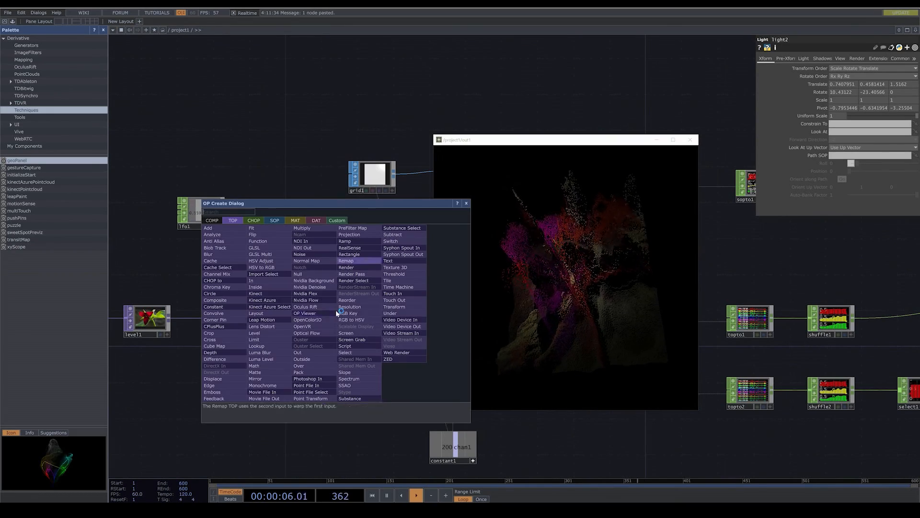
pyautogui.click(242, 385)
pyautogui.click(360, 343)
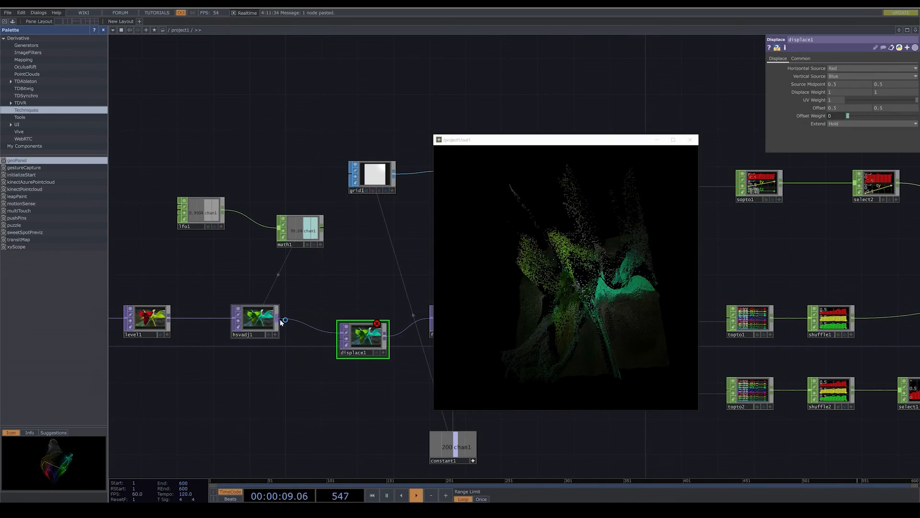
pyautogui.moveTo(280, 320); pyautogui.dragTo(333, 340)
# - Set displace1's Displace Weight to 0.1 and 0.1, UV Weight to 0.606 and Offset Weight to 0.394, and shift the output window off the network
pyautogui.moveTo(350, 382); pyautogui.dragTo(281, 386)
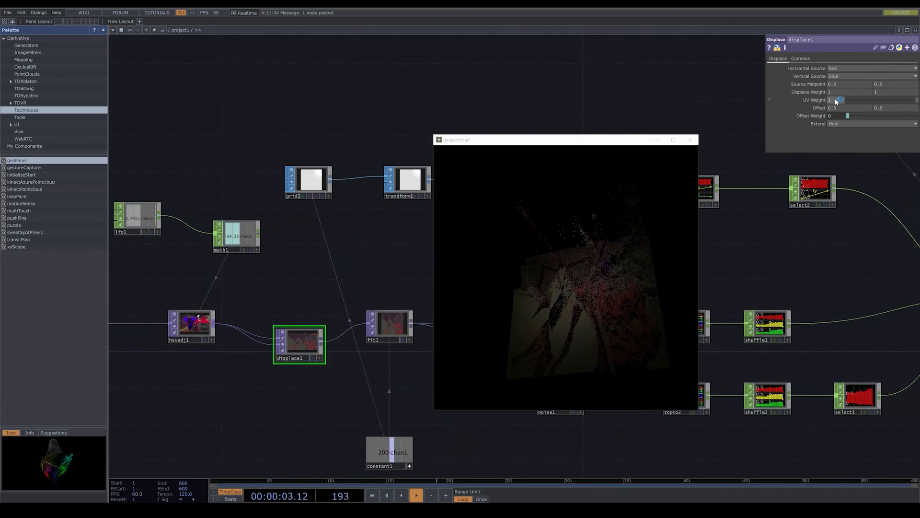
pyautogui.moveTo(821, 92); pyautogui.dragTo(816, 80, button='middle')
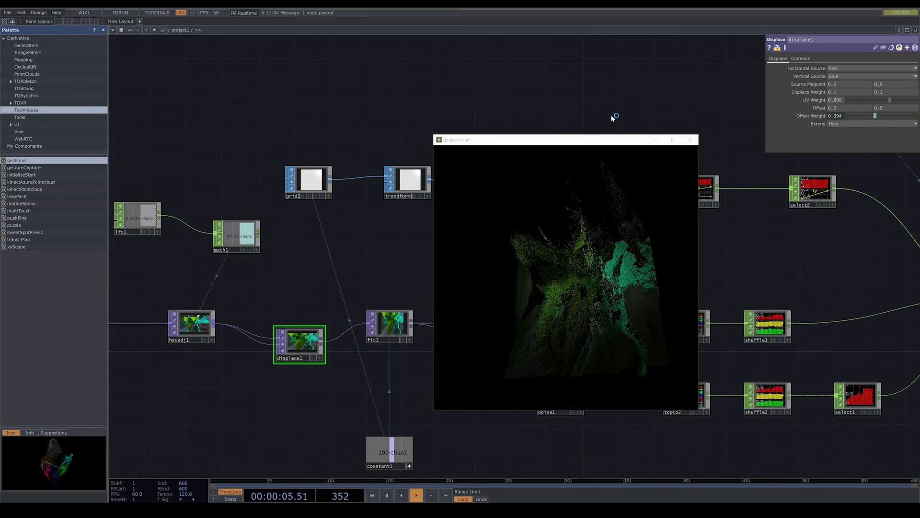
pyautogui.moveTo(615, 140); pyautogui.dragTo(793, 201)
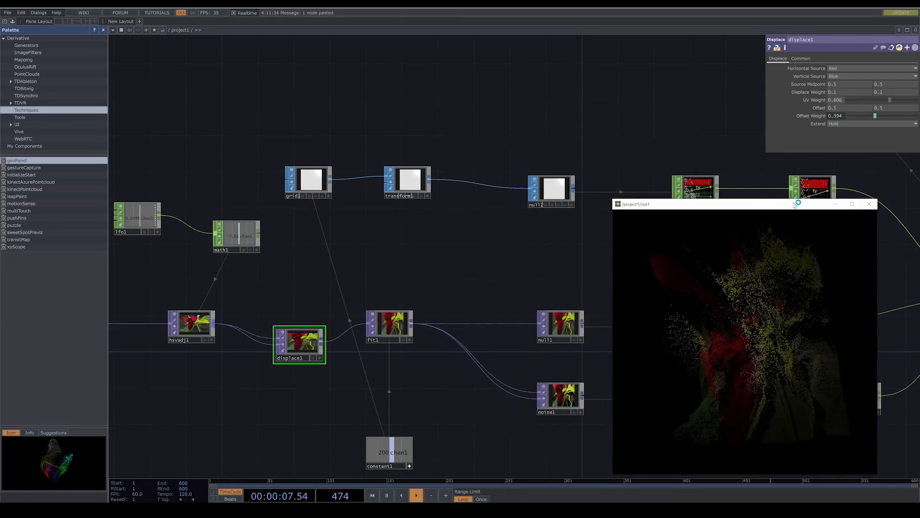
# - Add a Box SOP below sphere1 and connect it to transform2 in place of the sphere
pyautogui.scroll(-5, 504, 179)
pyautogui.scroll(-5, 546, 168)
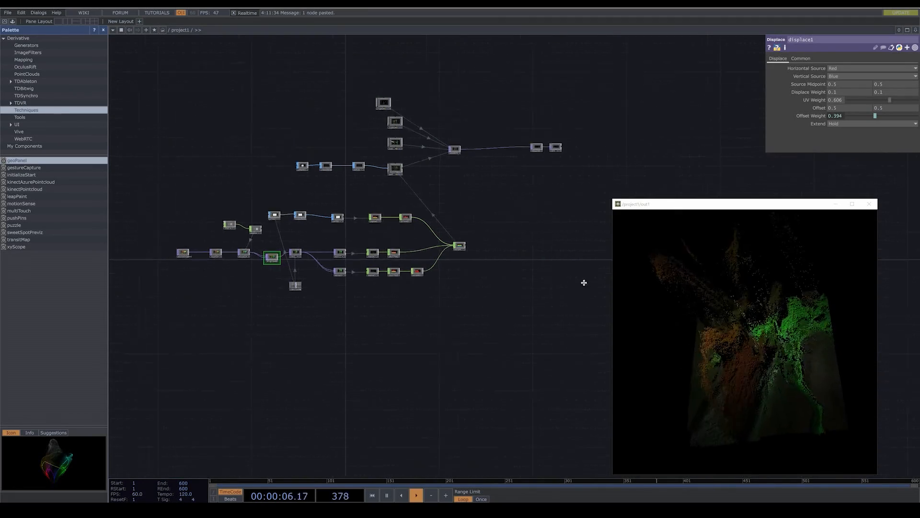
pyautogui.scroll(10, 411, 257)
pyautogui.press('Tab')
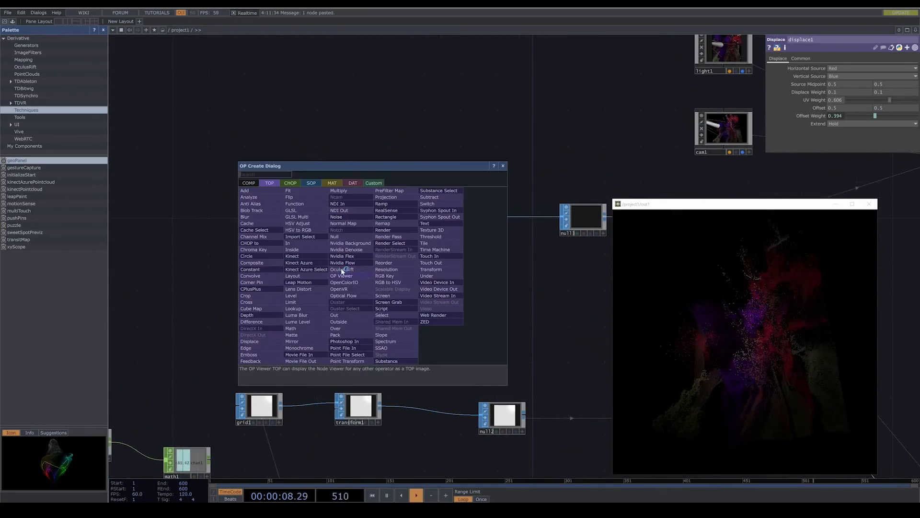
pyautogui.click(309, 183)
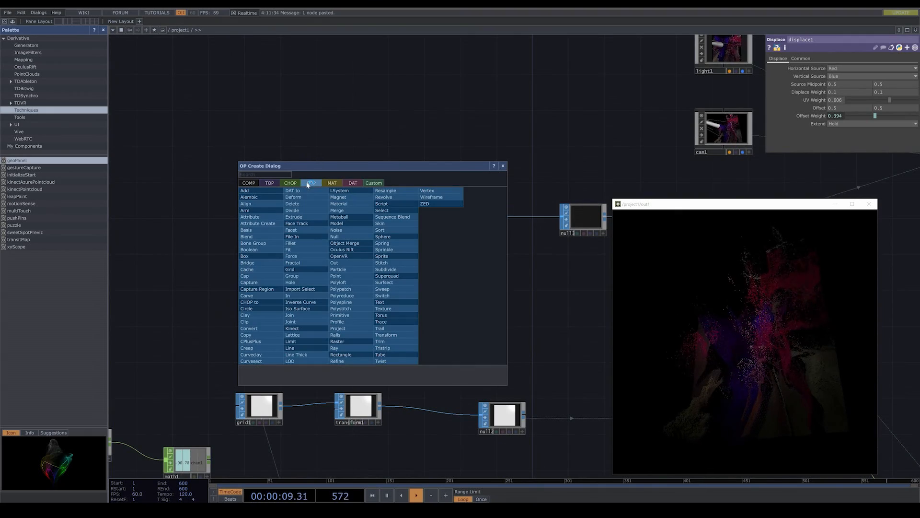
pyautogui.click(254, 256)
pyautogui.click(352, 267)
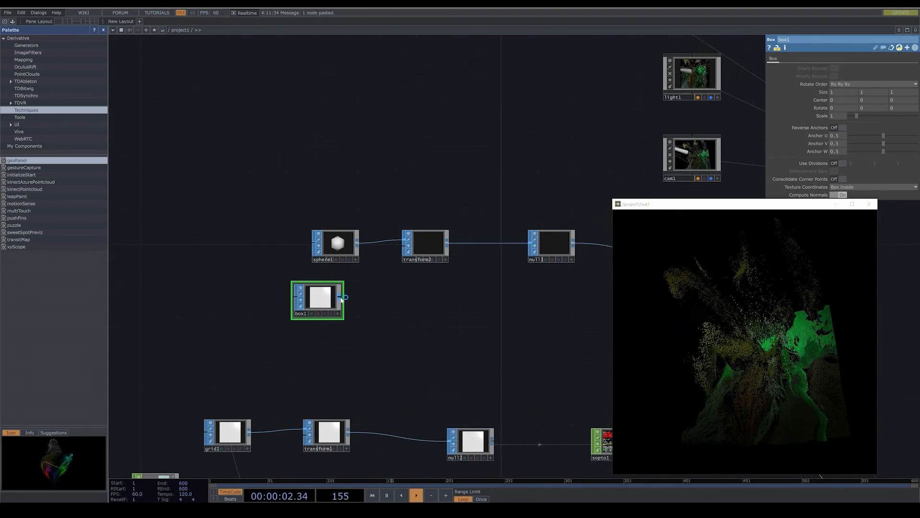
pyautogui.moveTo(460, 315); pyautogui.dragTo(360, 315)
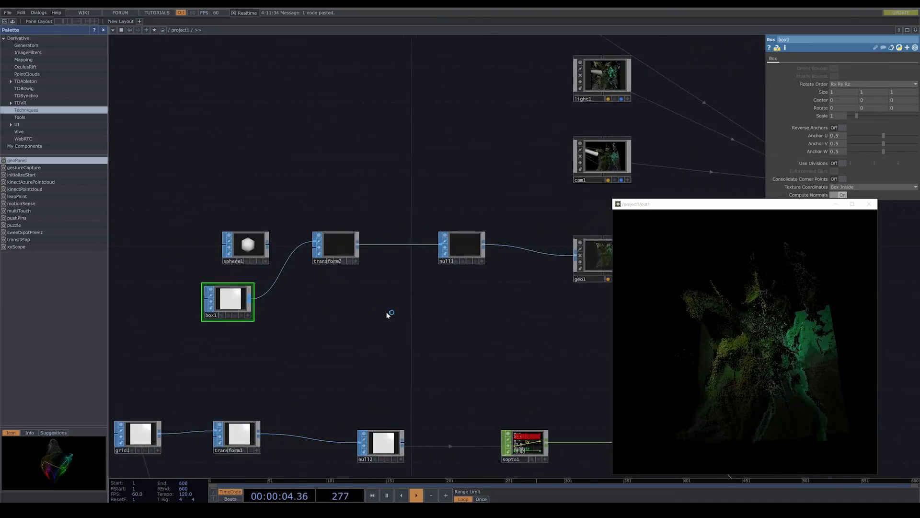
# - Check the box instances in render1, set transform2's Uniform Scale to 0.006, and maximize the output window
pyautogui.moveTo(583, 320); pyautogui.dragTo(267, 320)
pyautogui.moveTo(391, 318); pyautogui.dragTo(363, 316)
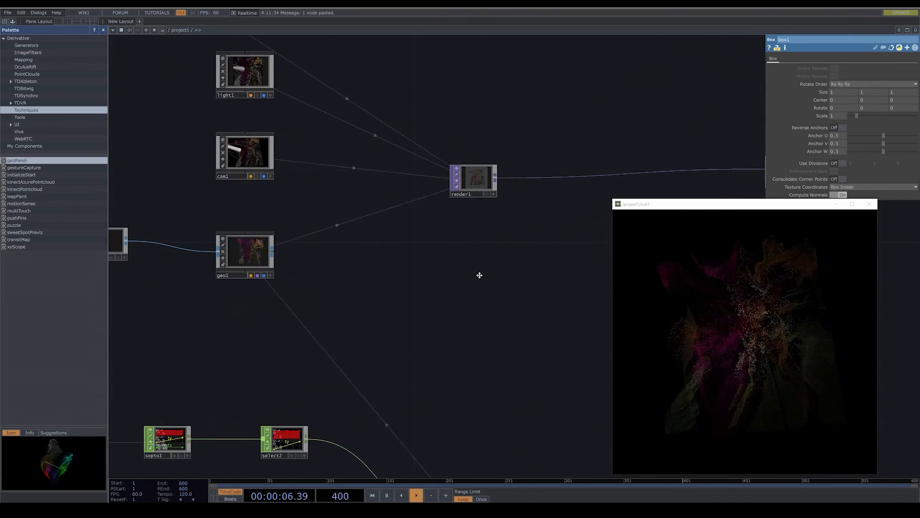
pyautogui.moveTo(480, 275); pyautogui.dragTo(479, 389)
pyautogui.scroll(11, 474, 291)
pyautogui.scroll(3, 481, 320)
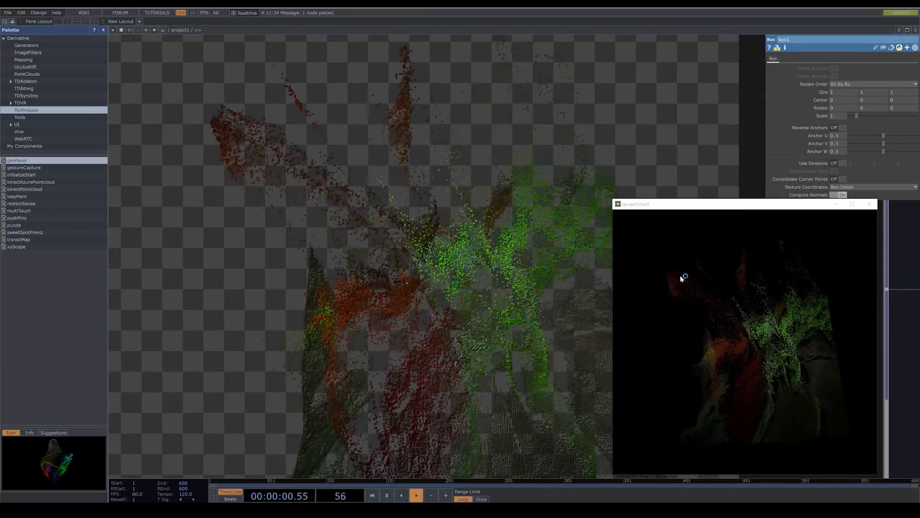
pyautogui.scroll(-5, 363, 229)
pyautogui.scroll(-6, 366, 233)
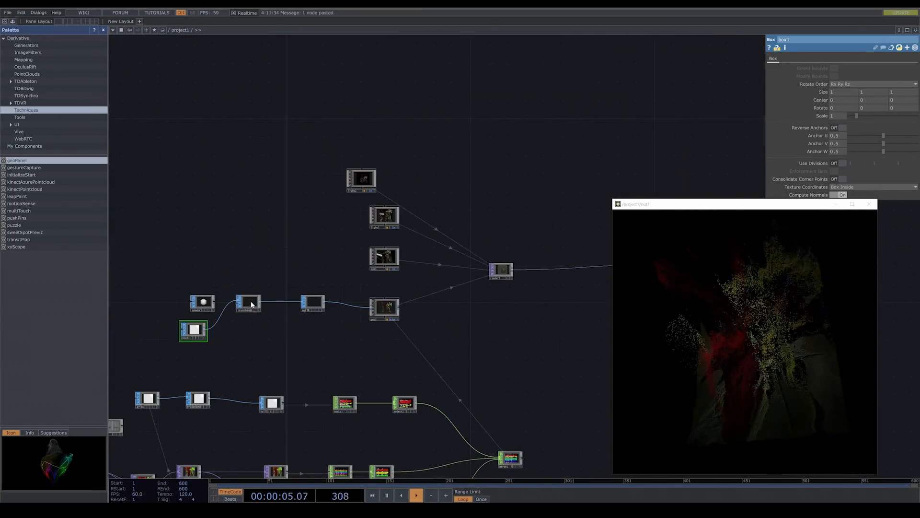
pyautogui.click(249, 302)
pyautogui.scroll(4, 479, 287)
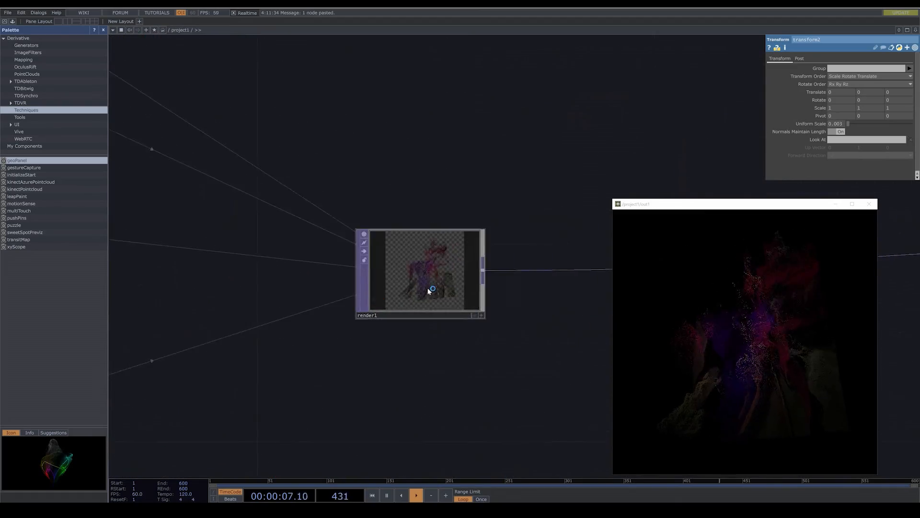
pyautogui.scroll(6, 429, 291)
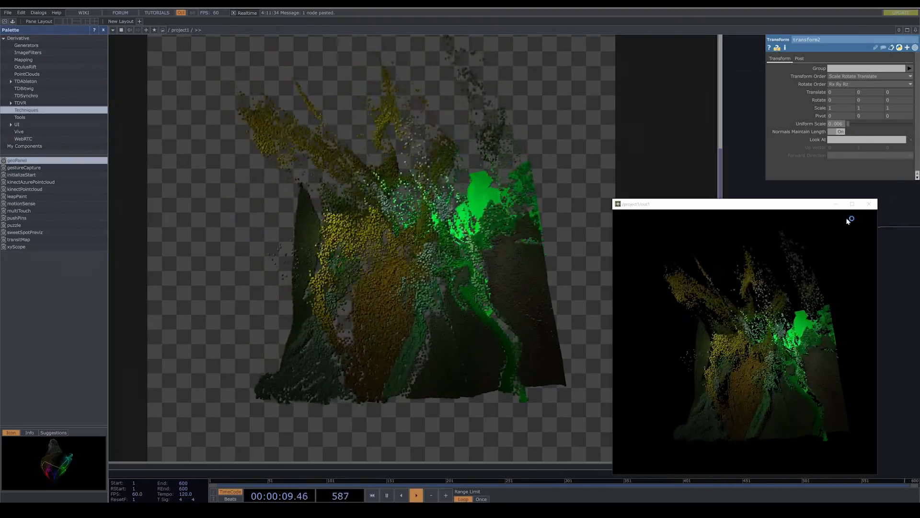
pyautogui.click(852, 205)
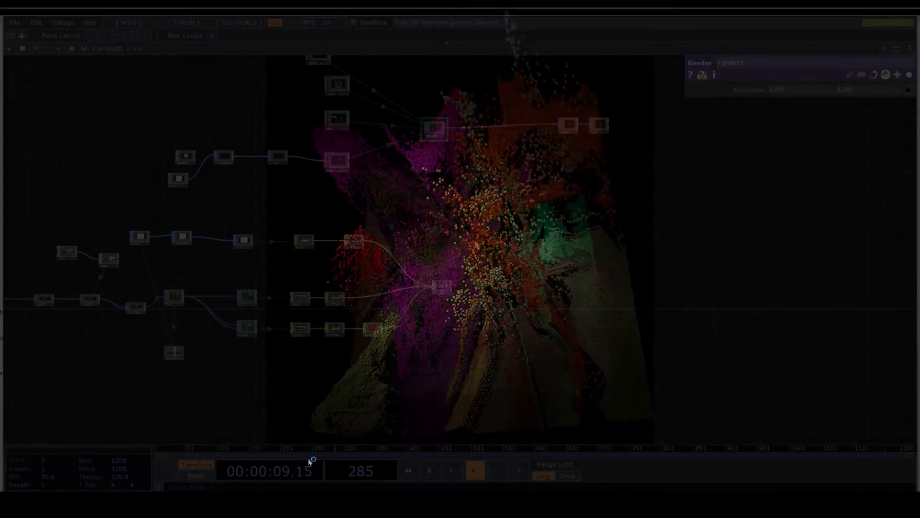
# - Align light2 directly above light1 in the network
pyautogui.moveTo(476, 242); pyautogui.dragTo(505, 350)
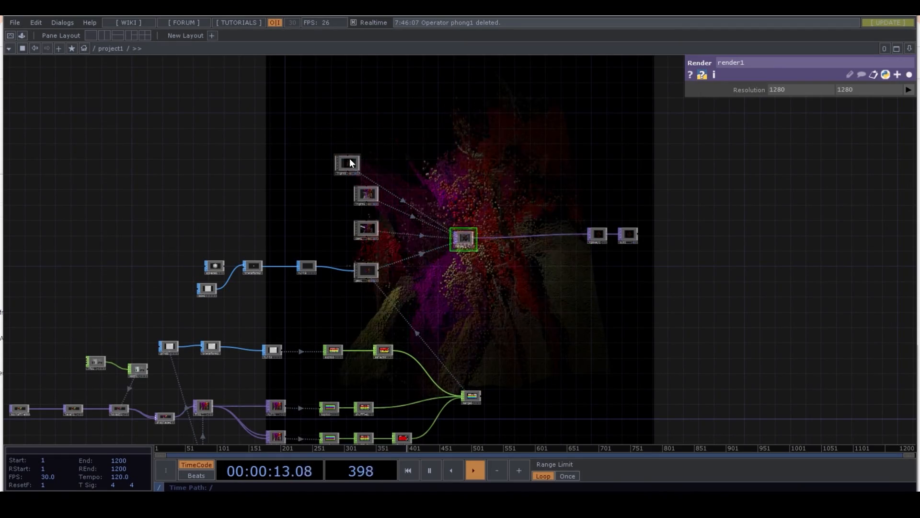
pyautogui.moveTo(351, 162); pyautogui.dragTo(365, 161)
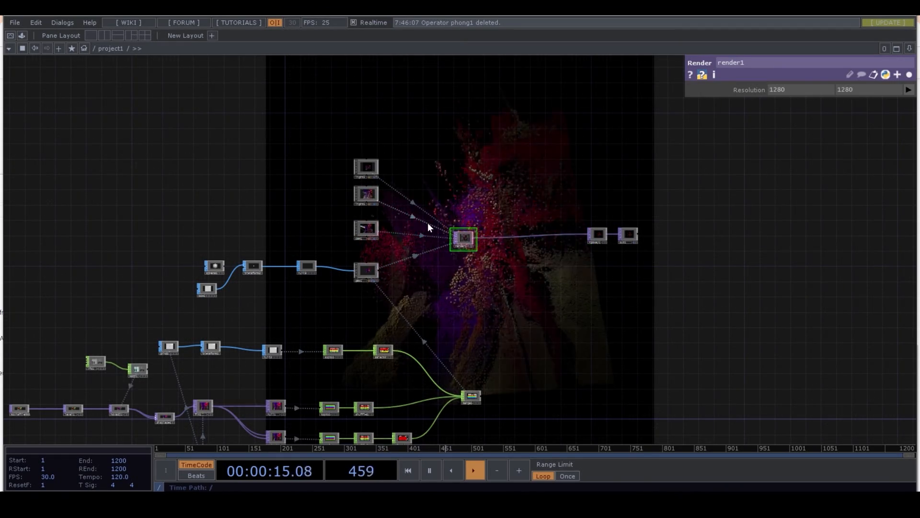
# - Add a Phong material below geo1 and assign it to geo1
pyautogui.scroll(5, 374, 306)
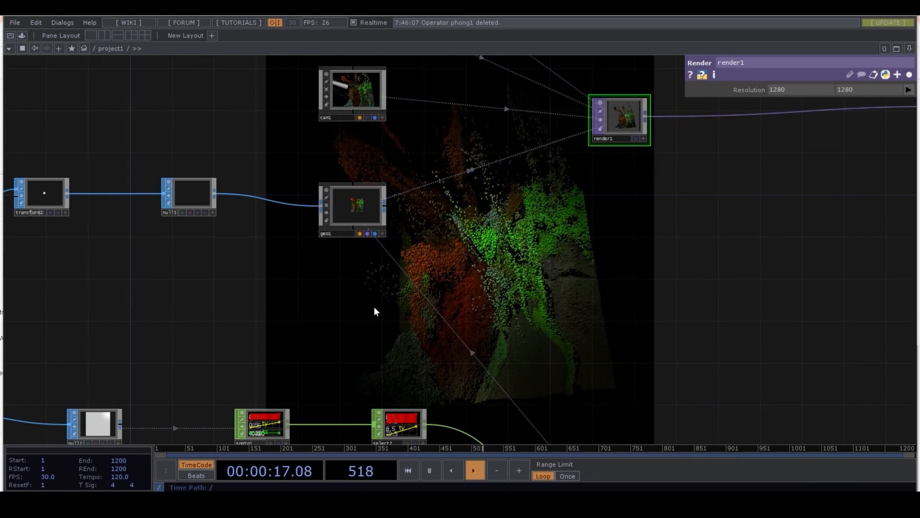
pyautogui.doubleClick(327, 294)
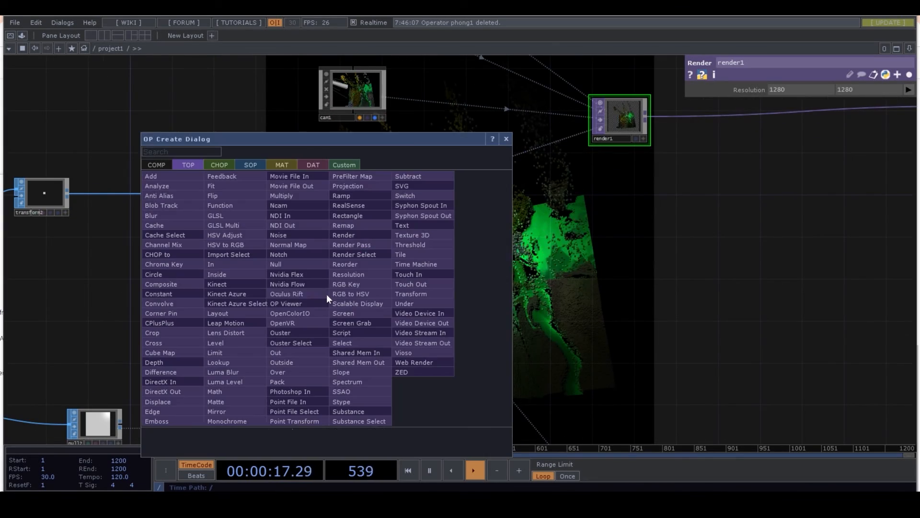
pyautogui.click(282, 166)
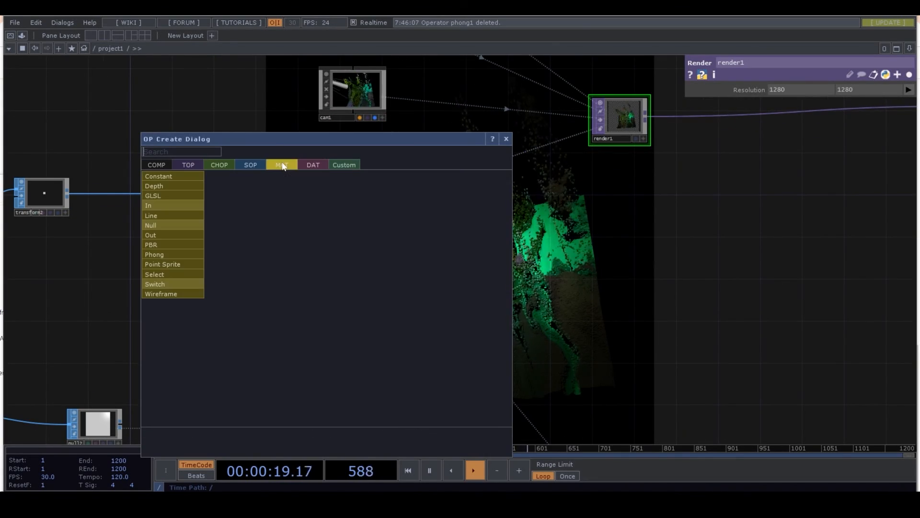
pyautogui.click(184, 255)
pyautogui.click(332, 299)
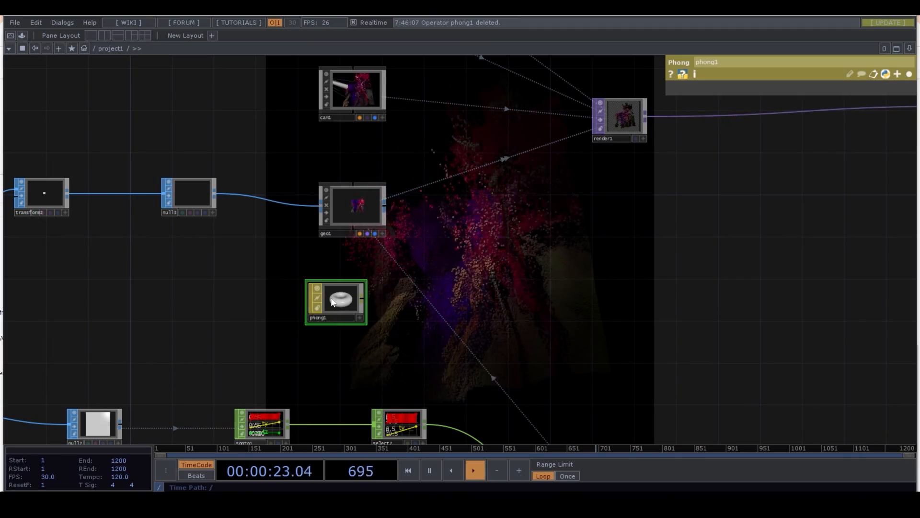
pyautogui.moveTo(331, 301); pyautogui.dragTo(345, 211)
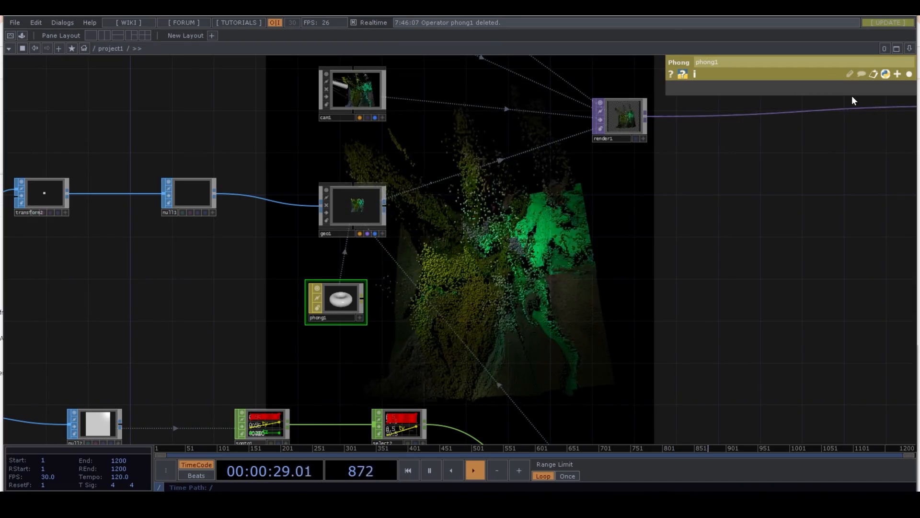
# - Brighten phong1's Diffuse color to 0.908 in red, green and blue
pyautogui.click(909, 76)
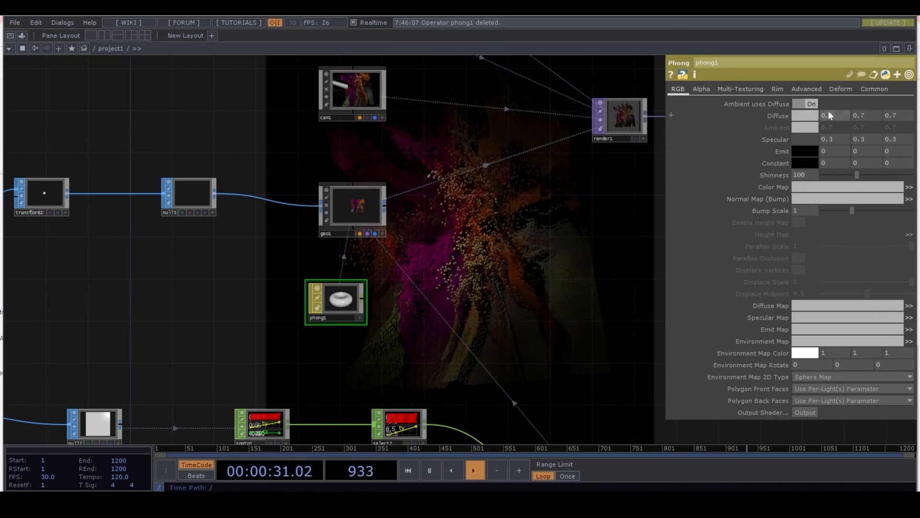
pyautogui.click(809, 116)
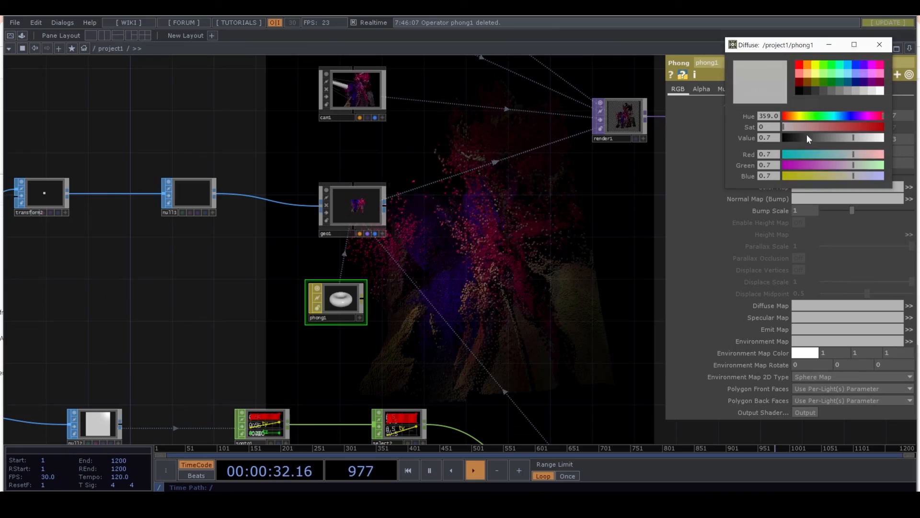
pyautogui.click(866, 141)
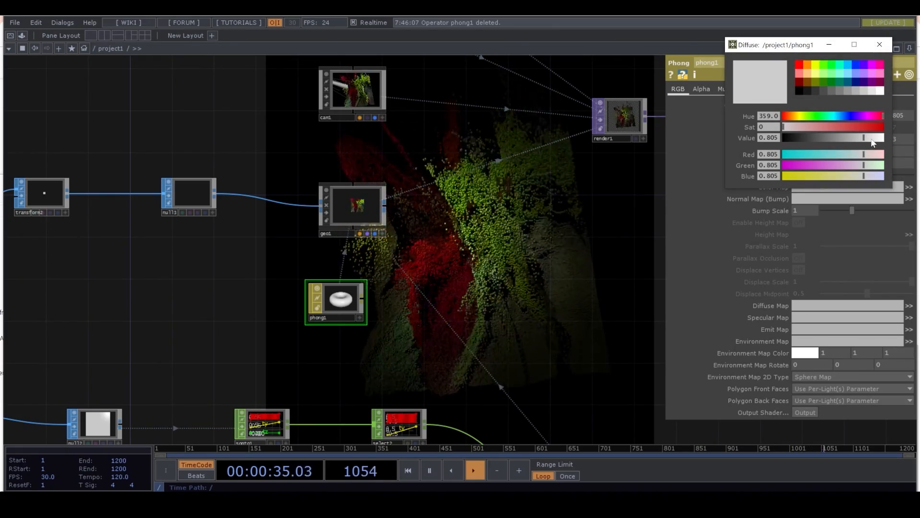
pyautogui.click(873, 141)
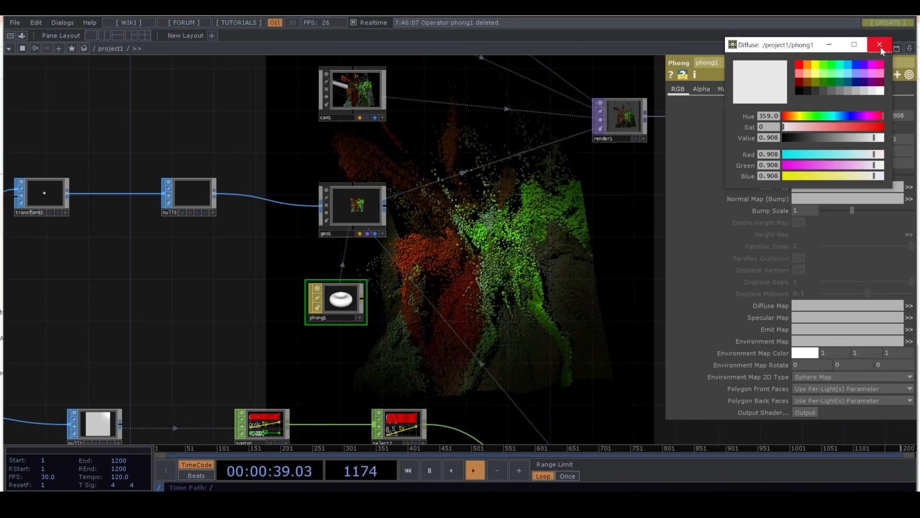
pyautogui.click(909, 74)
# - Enable Rim Light 1 on phong1 and set its Rim Strength to 0.36
pyautogui.scroll(-4, 641, 229)
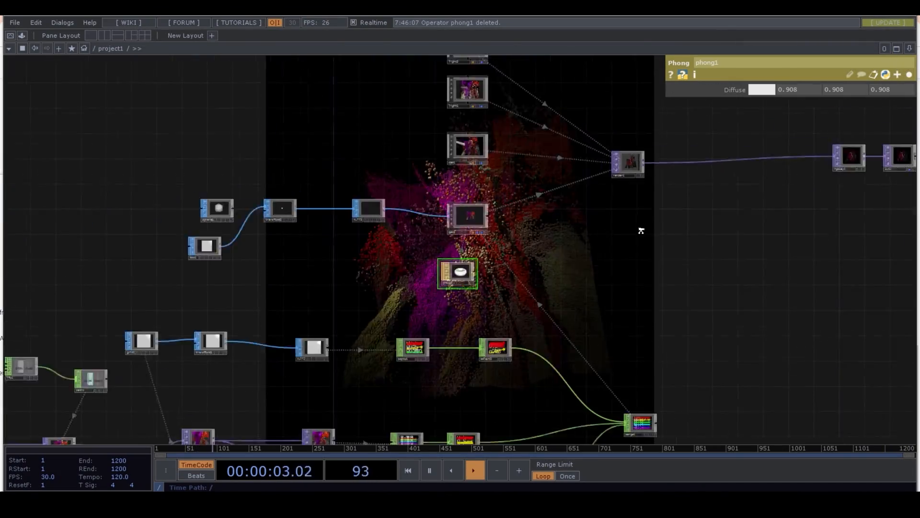
pyautogui.moveTo(652, 266); pyautogui.dragTo(590, 123, button='middle')
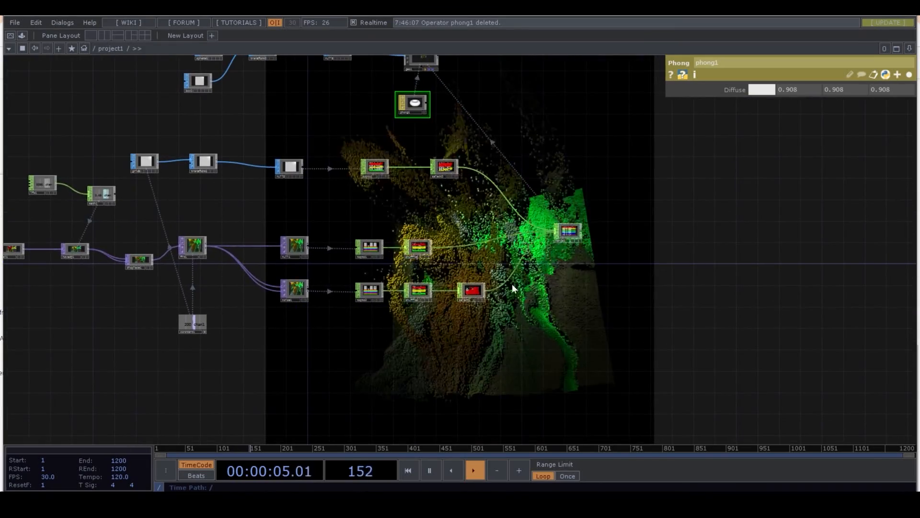
pyautogui.click(910, 74)
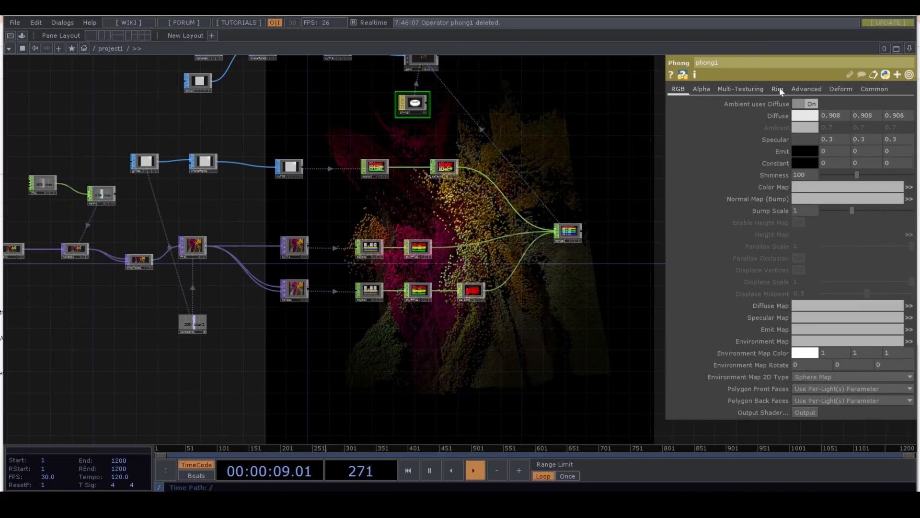
pyautogui.click(778, 89)
pyautogui.click(809, 104)
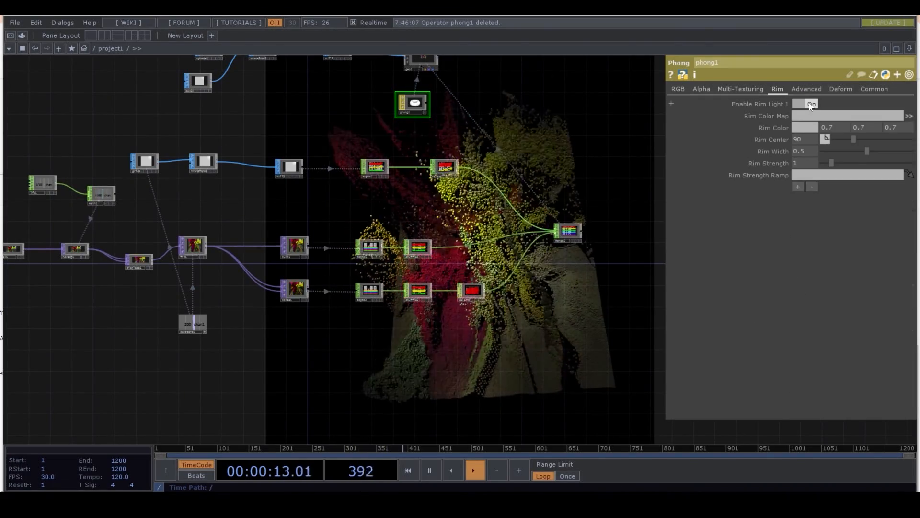
pyautogui.click(810, 104)
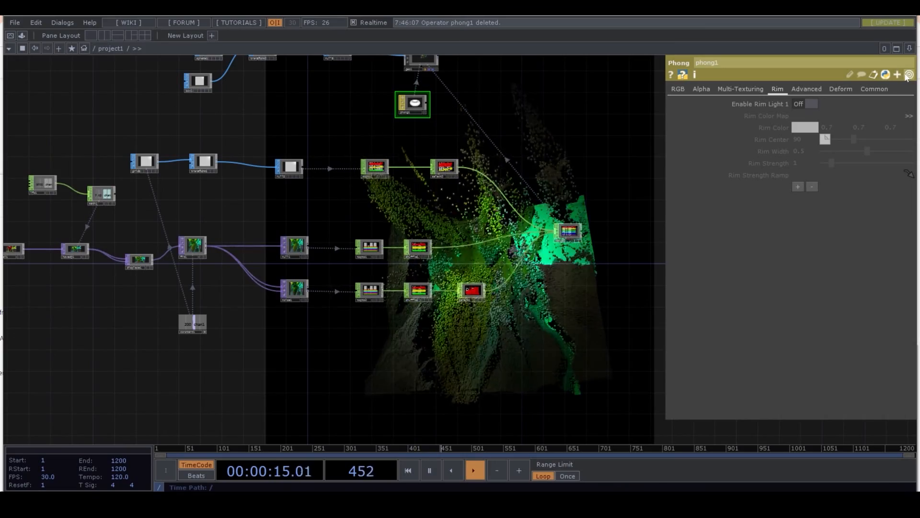
pyautogui.click(815, 104)
pyautogui.click(827, 164)
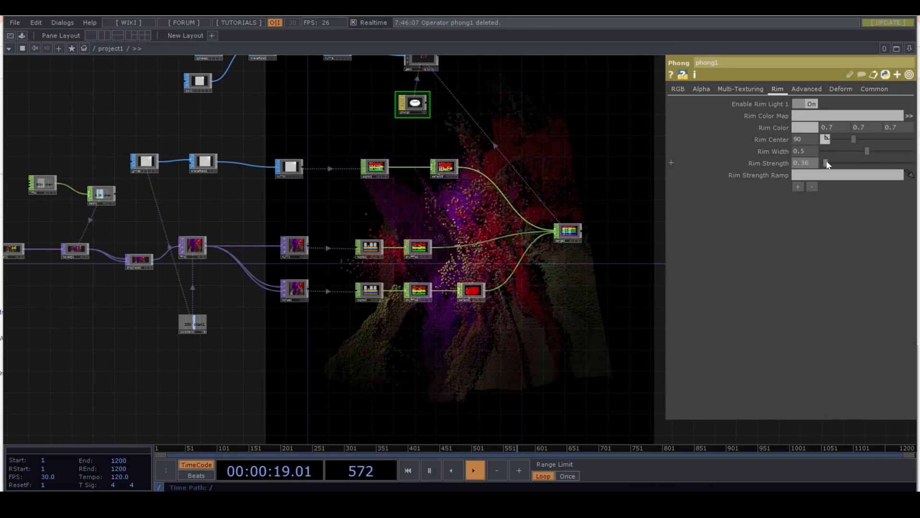
pyautogui.click(909, 74)
# - Add an Audio File In CHOP in the empty area below the start of the TOP chain
pyautogui.moveTo(361, 367); pyautogui.dragTo(598, 336)
pyautogui.moveTo(243, 367); pyautogui.dragTo(339, 307)
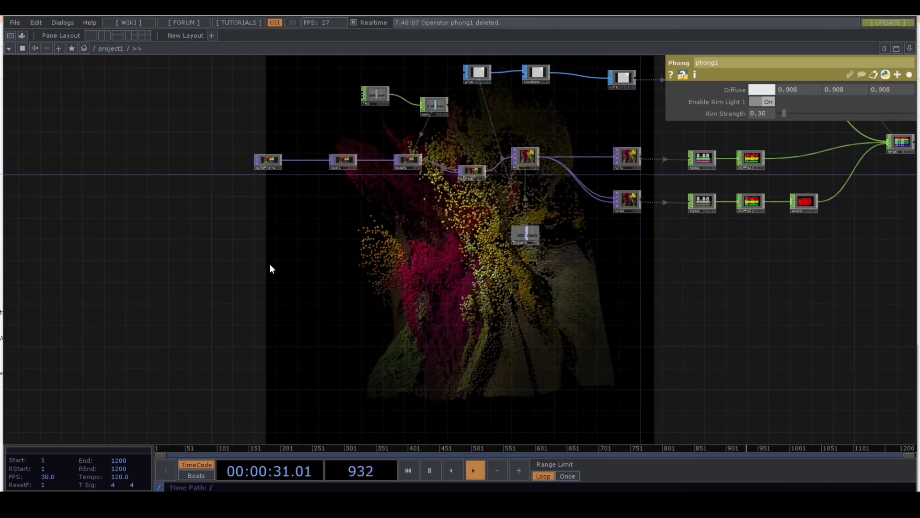
pyautogui.press('Tab')
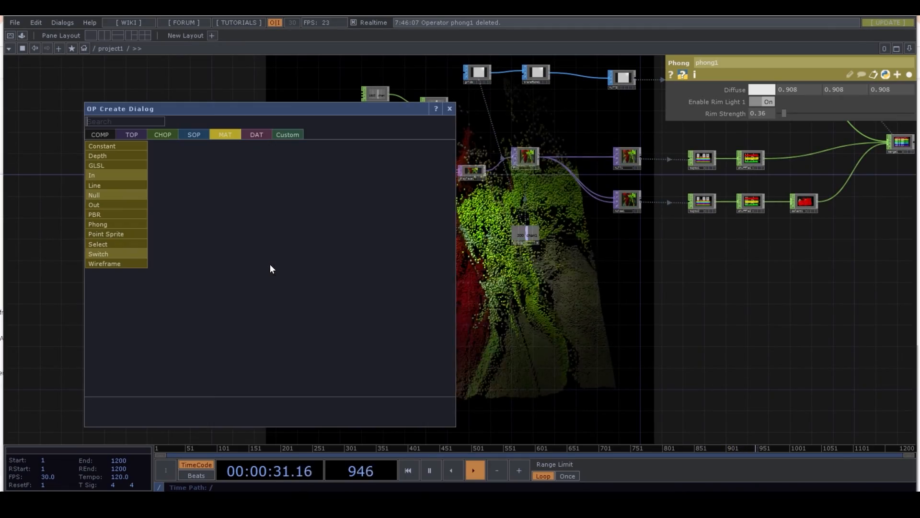
pyautogui.click(163, 135)
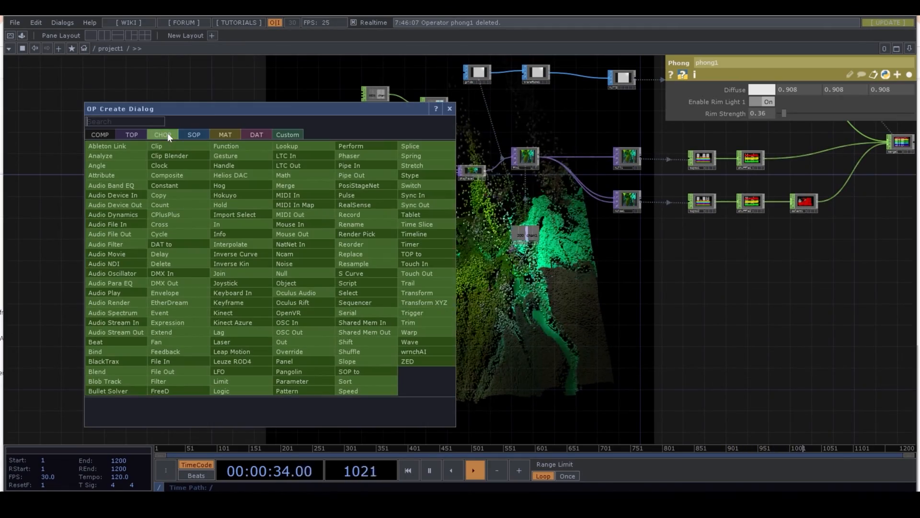
pyautogui.click(124, 223)
pyautogui.click(279, 261)
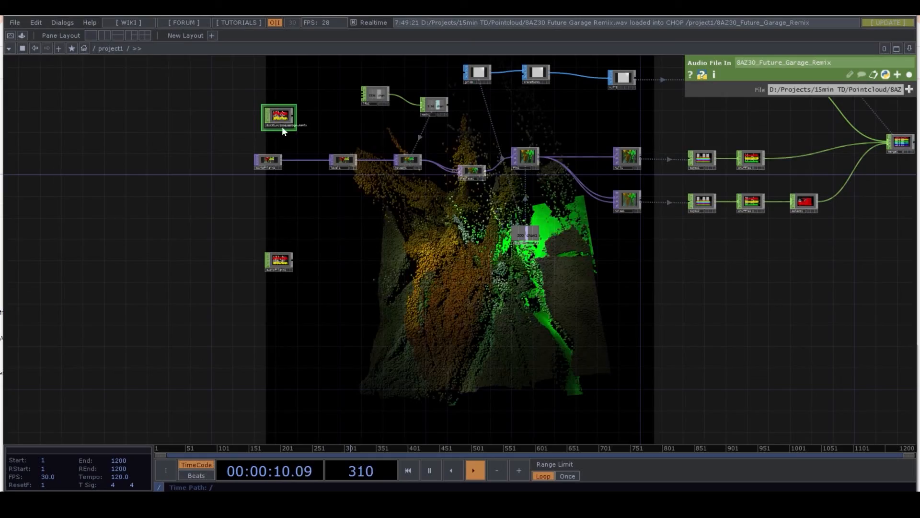
# - Bring 8AZ30 Future Garage Remix.wav into the network as its own Audio File In CHOP and delete audiofilein1
pyautogui.hotkey('ctrl', 'v')
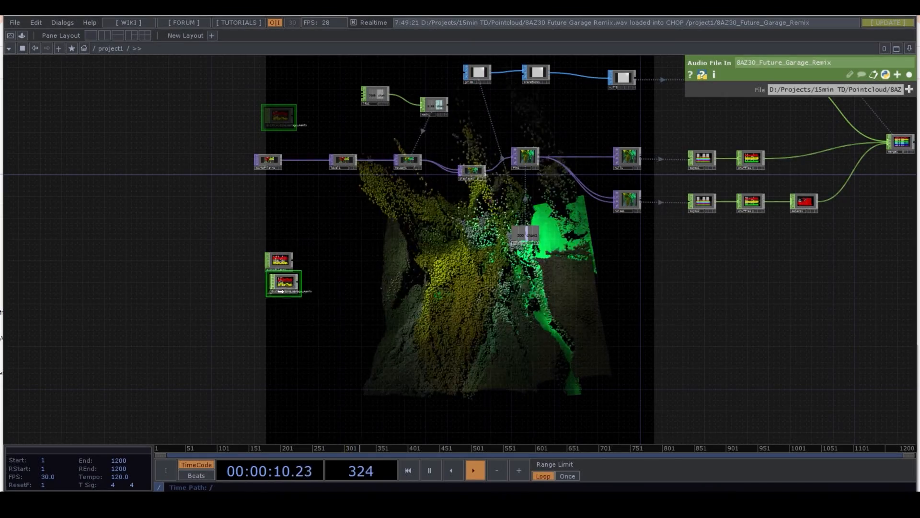
pyautogui.scroll(5, 283, 288)
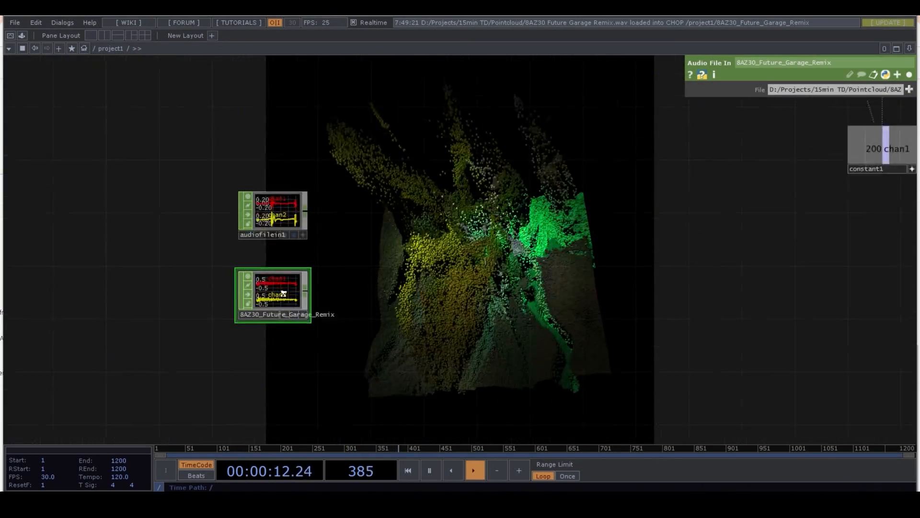
pyautogui.click(281, 211)
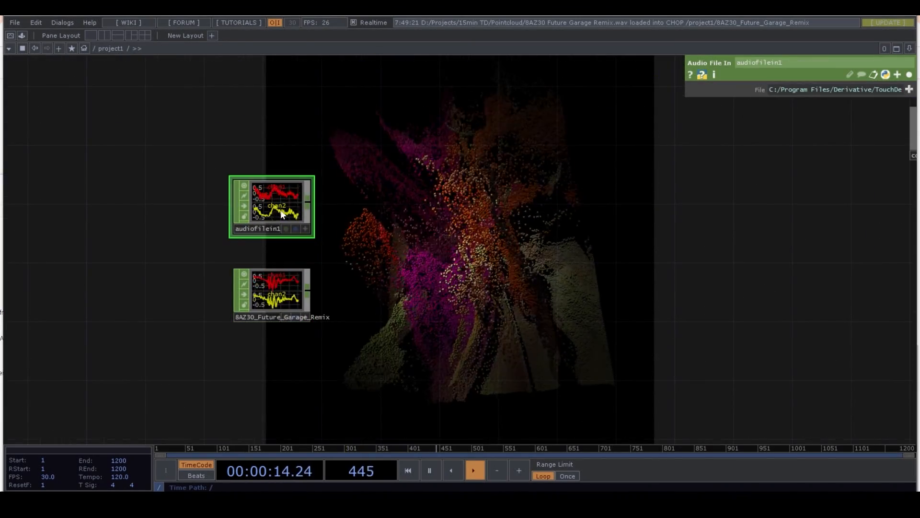
pyautogui.press('Delete')
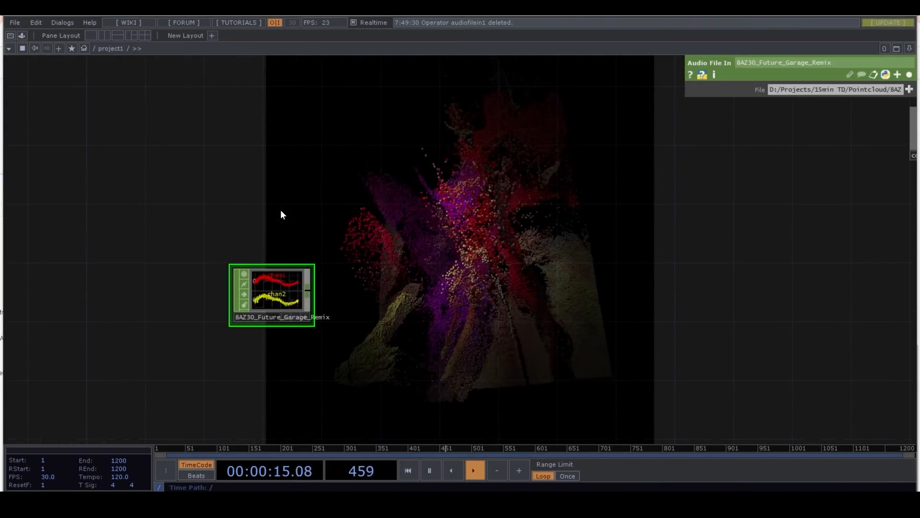
# - Connect an Analyze CHOP to the audio file's output and set its Function to RMS Power
pyautogui.rightClick(312, 287)
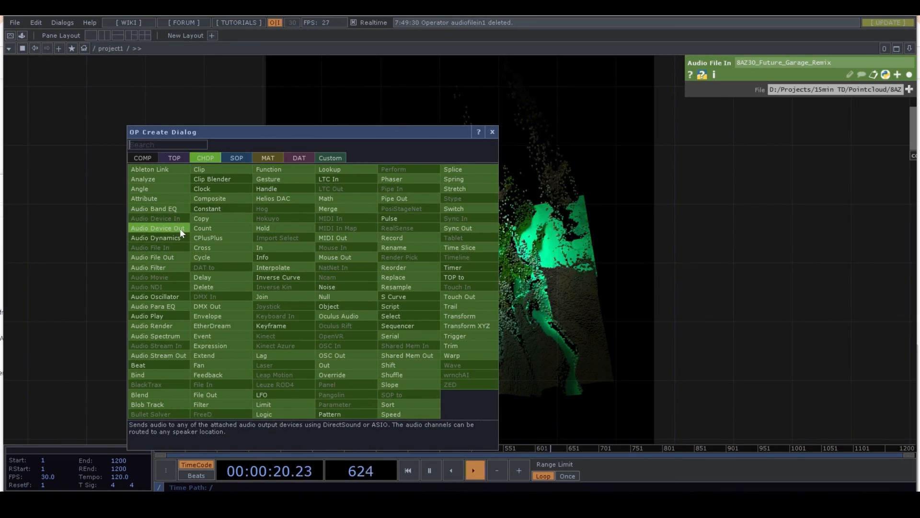
pyautogui.click(171, 178)
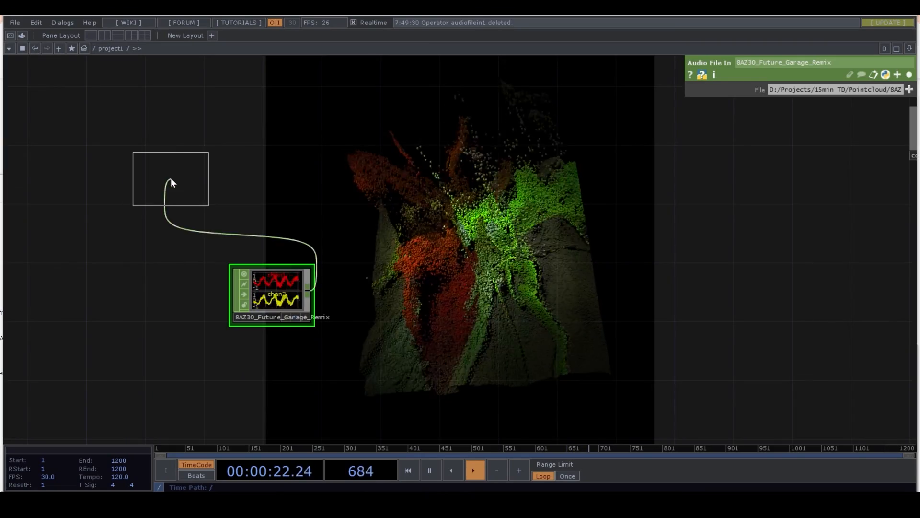
pyautogui.click(419, 251)
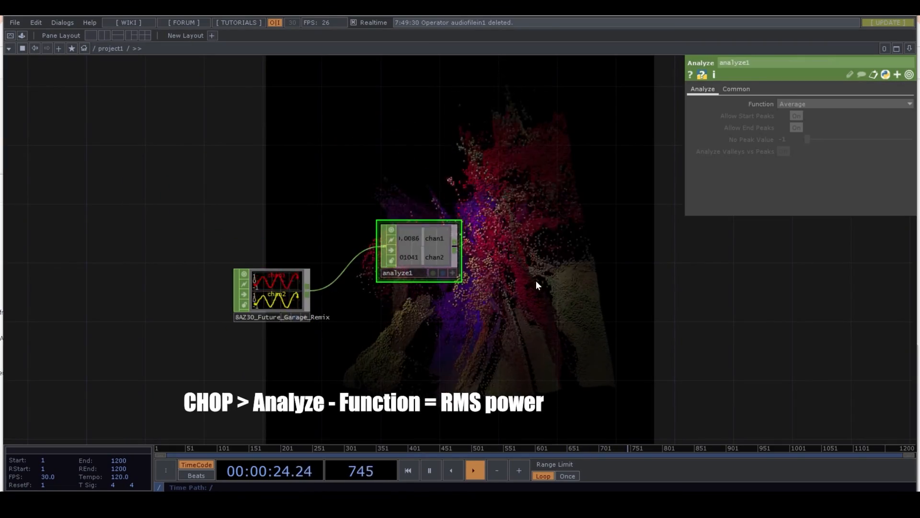
pyautogui.moveTo(536, 281); pyautogui.dragTo(370, 252)
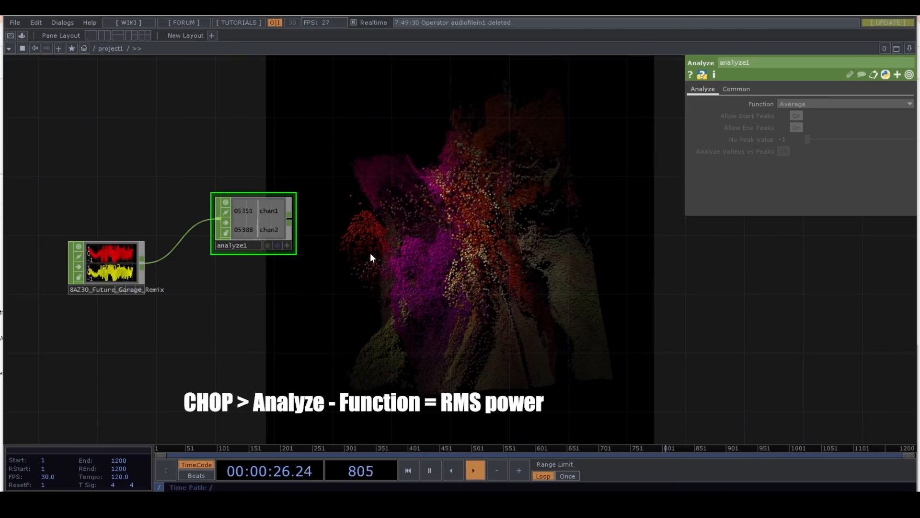
pyautogui.click(832, 104)
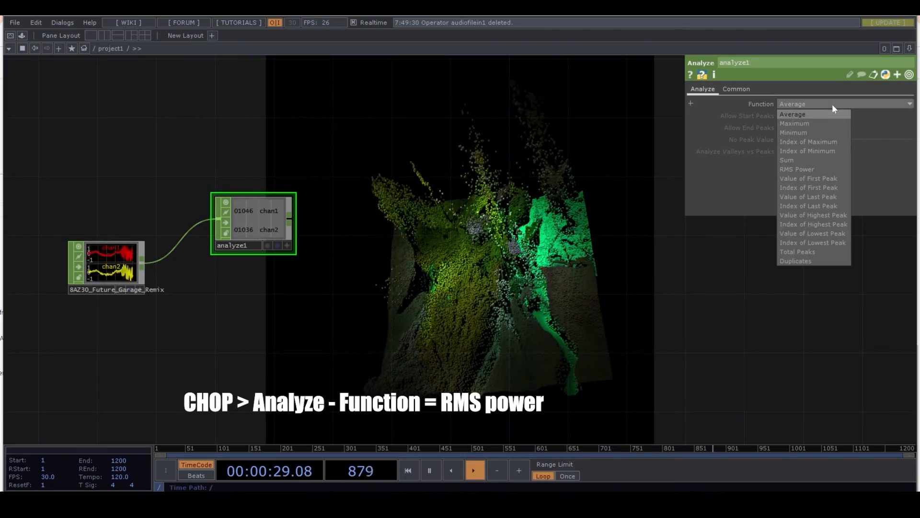
pyautogui.click(809, 170)
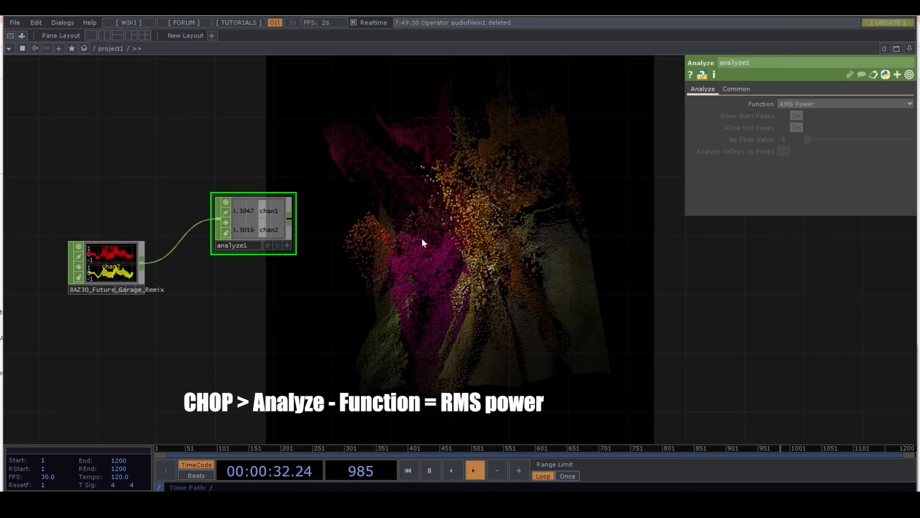
# - Connect a Math CHOP after analyze1 and set Combine Channels to Average
pyautogui.rightClick(292, 220)
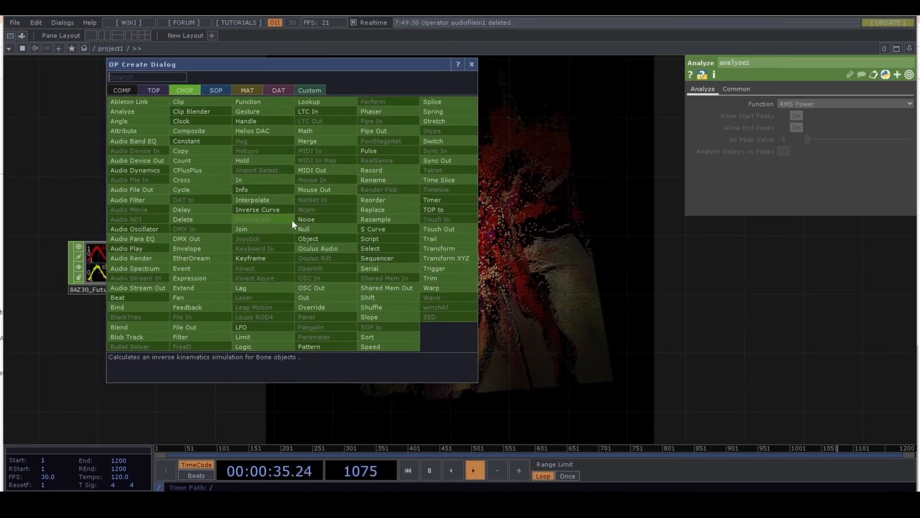
pyautogui.click(314, 129)
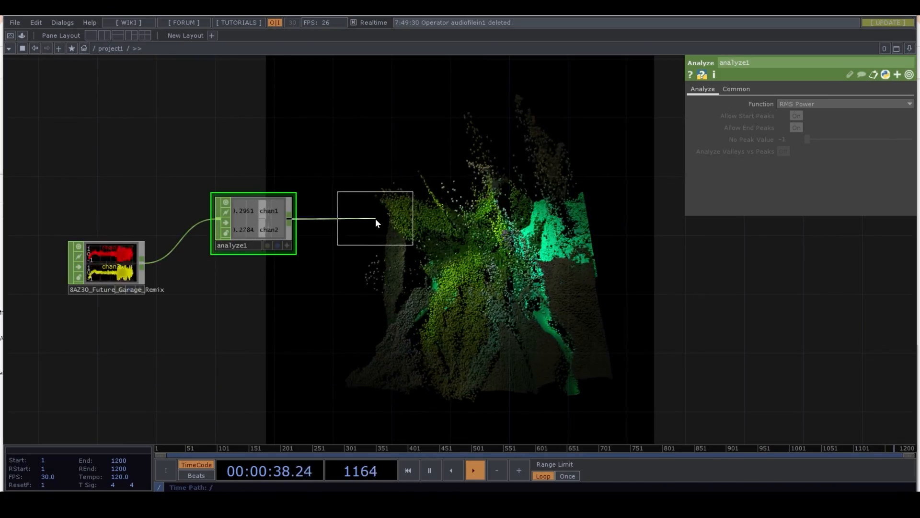
pyautogui.click(373, 224)
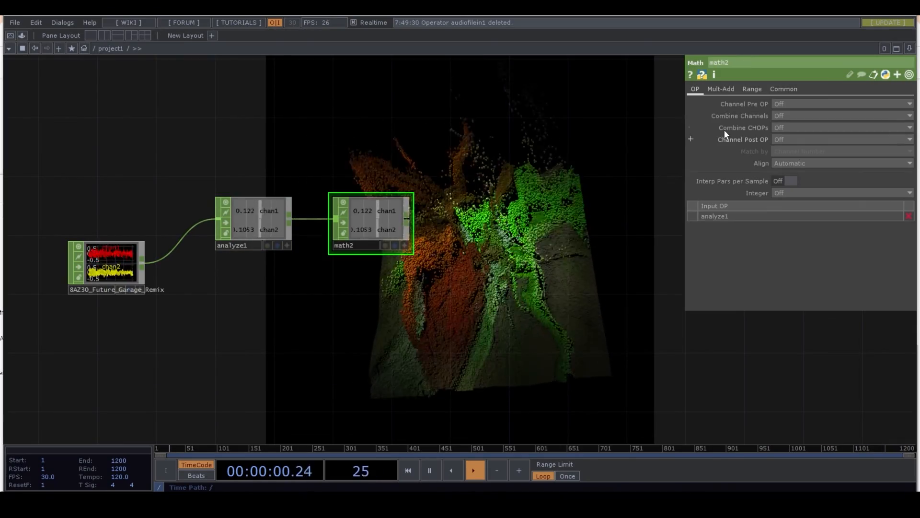
pyautogui.click(795, 116)
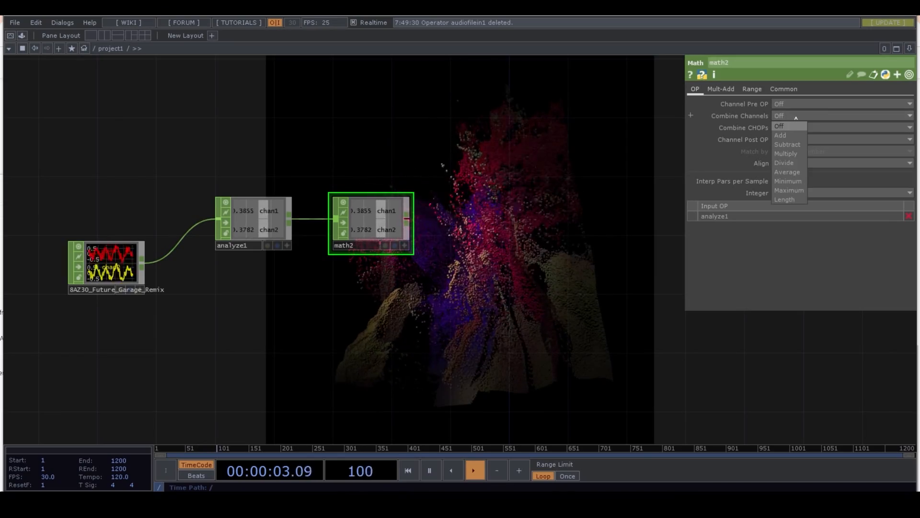
pyautogui.click(787, 171)
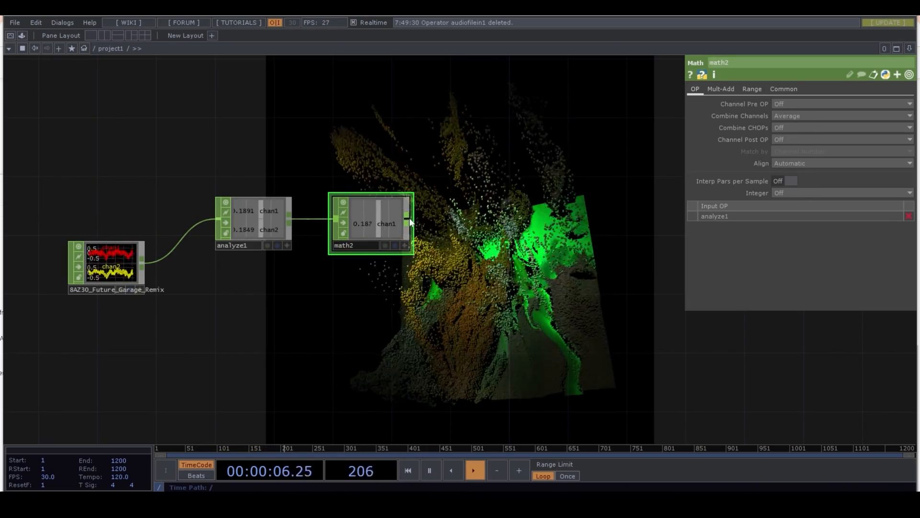
# - Connect a Null CHOP after math2 and rename it LOW
pyautogui.rightClick(408, 223)
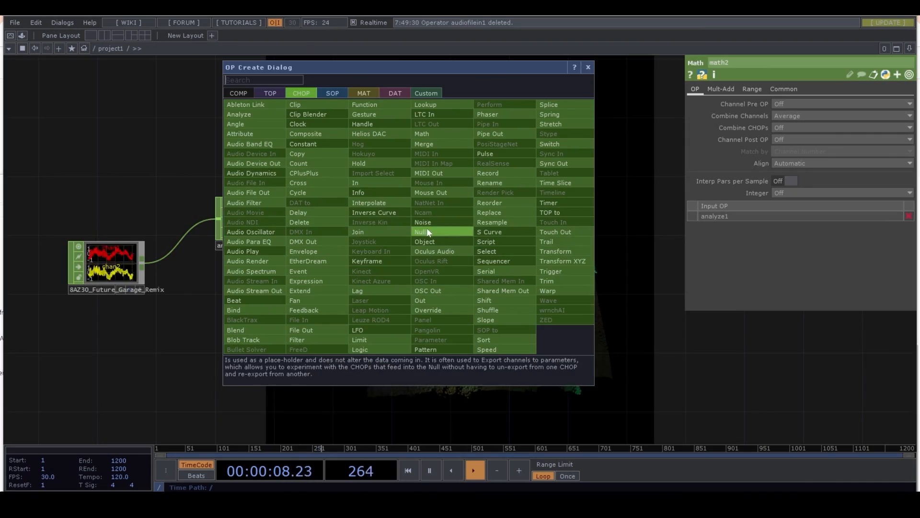
pyautogui.click(417, 230)
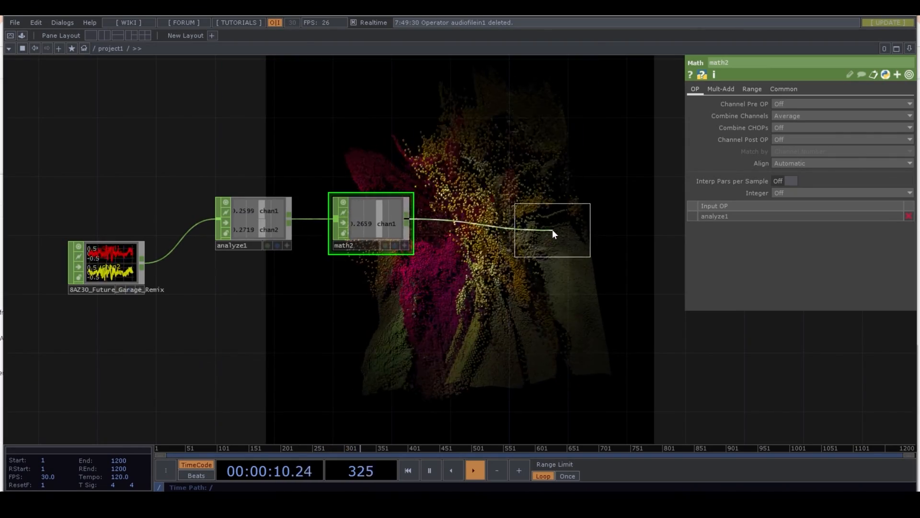
pyautogui.click(552, 230)
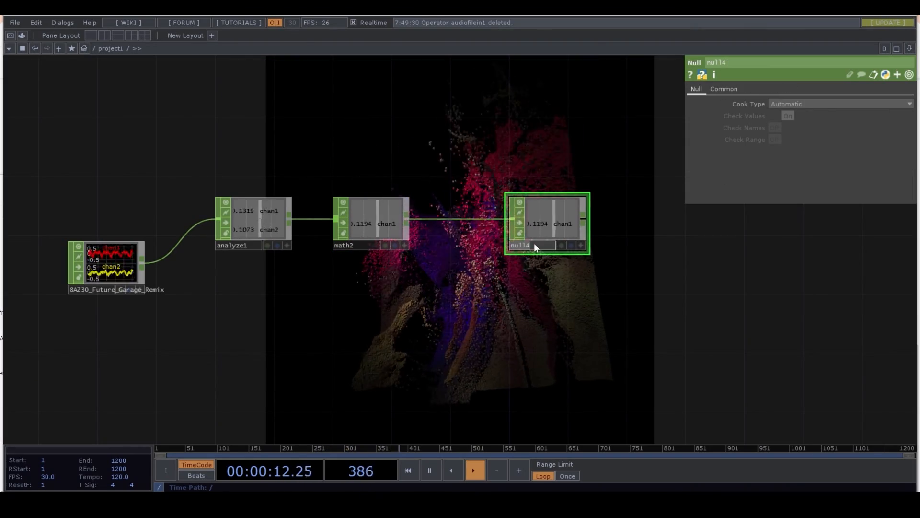
pyautogui.write('LO')
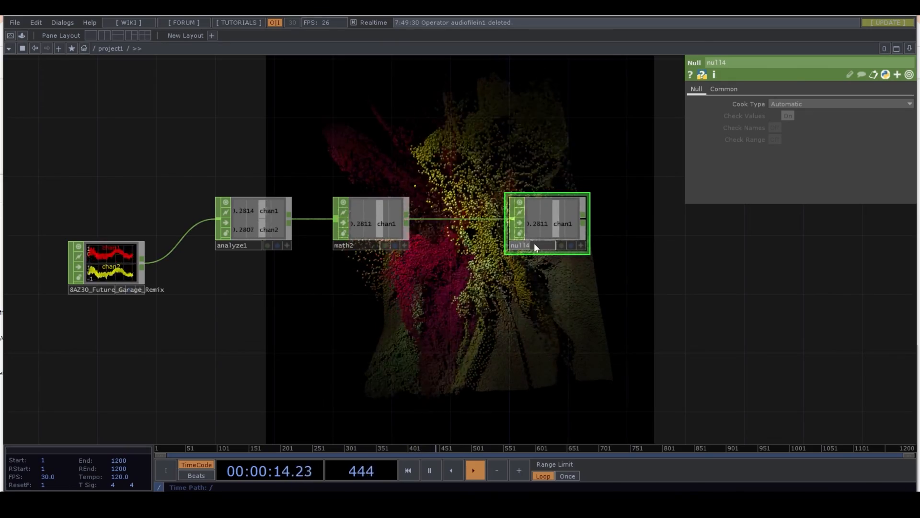
pyautogui.write('W')
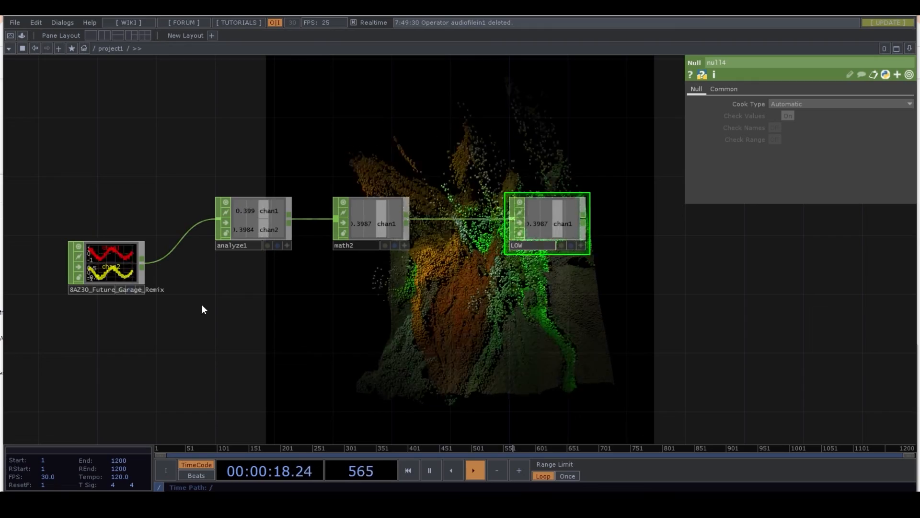
pyautogui.press('Return')
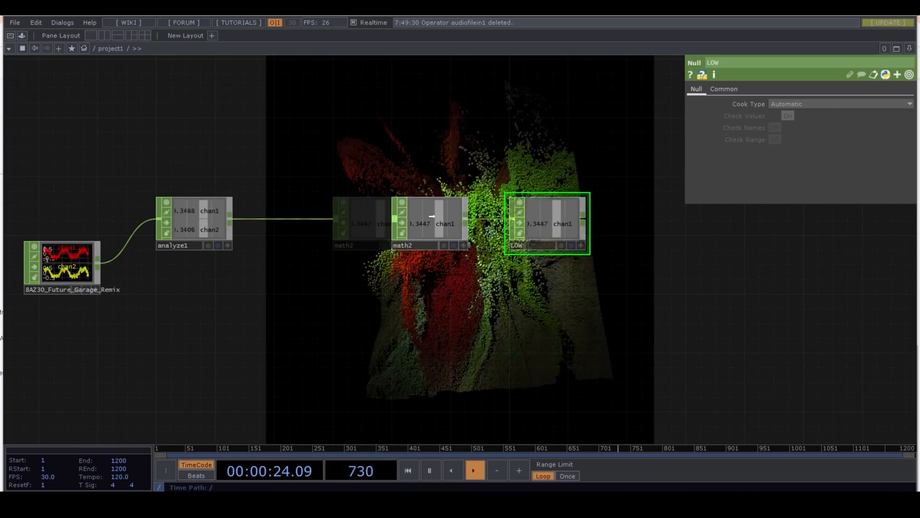
# - Insert an Audio Filter CHOP on the wire between analyze1 and math2
pyautogui.rightClick(307, 219)
pyautogui.click(324, 208)
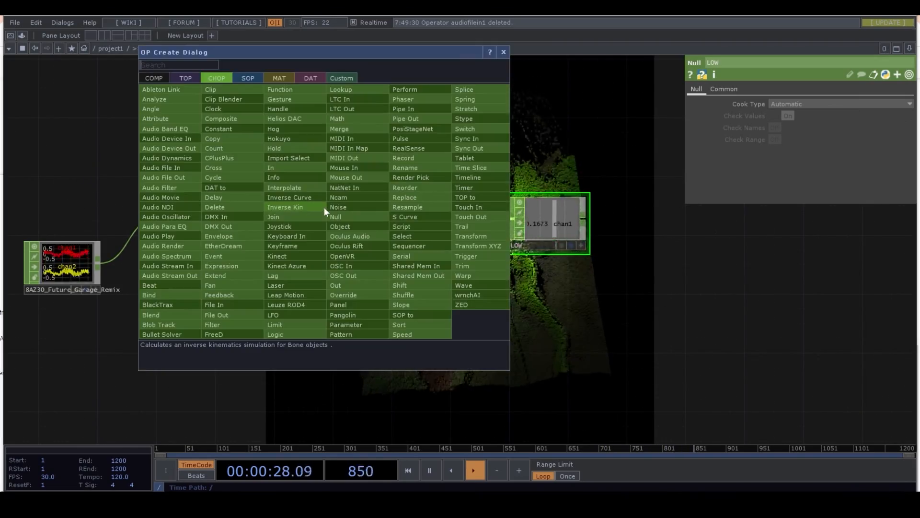
pyautogui.click(186, 187)
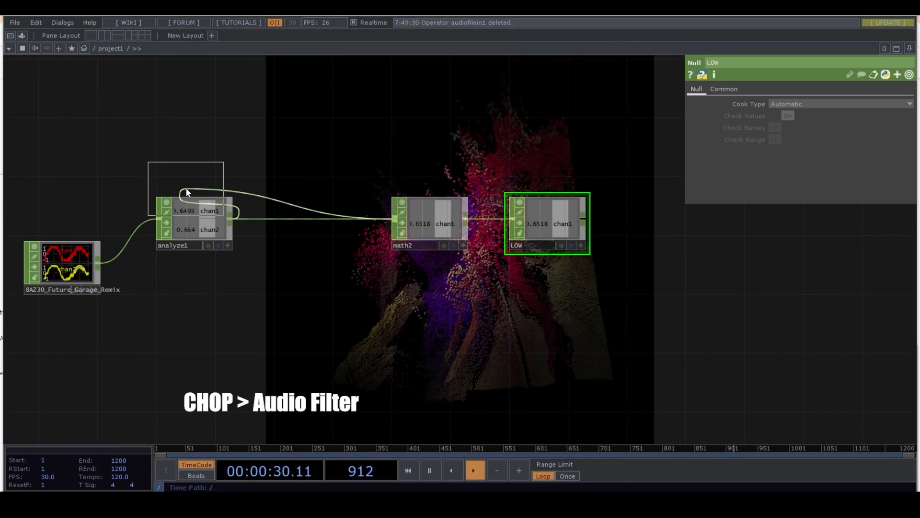
pyautogui.click(320, 215)
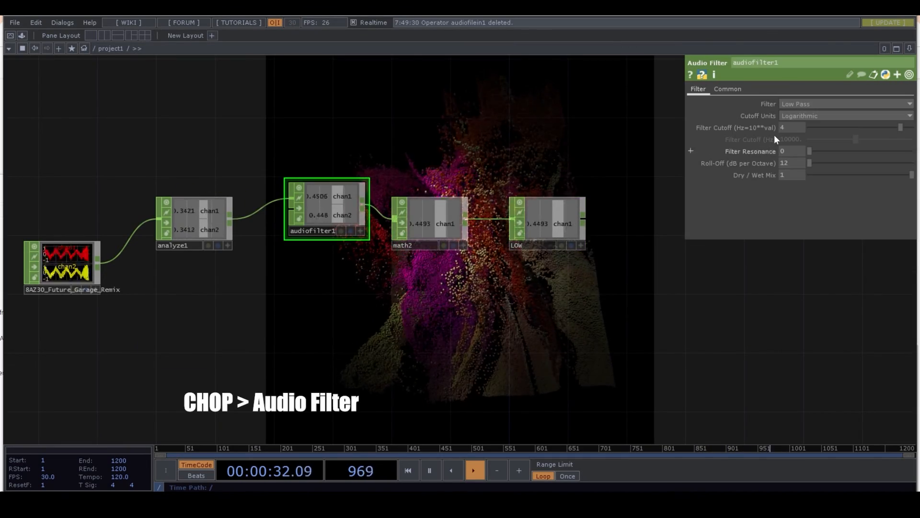
# - Switch the low-pass audio filter's Cutoff Units to Frequency and set Filter Cutoff to 200 Hz
pyautogui.click(810, 116)
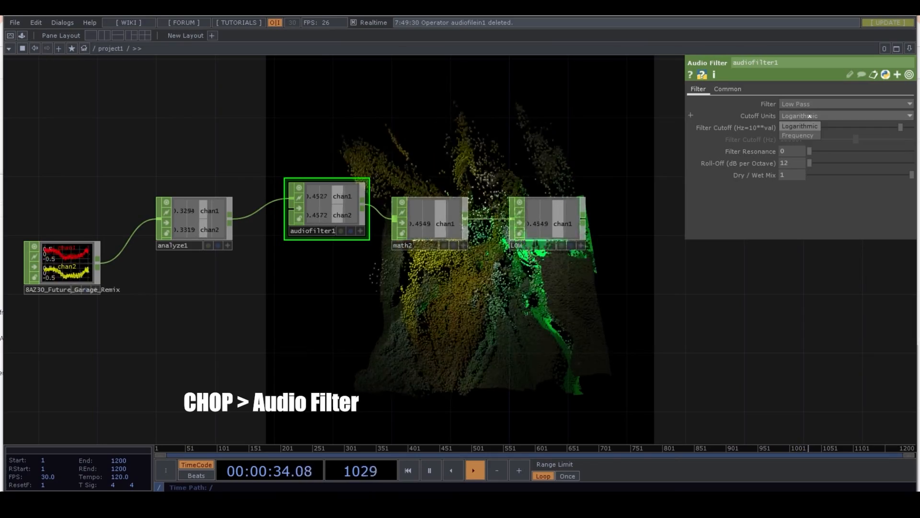
pyautogui.click(797, 136)
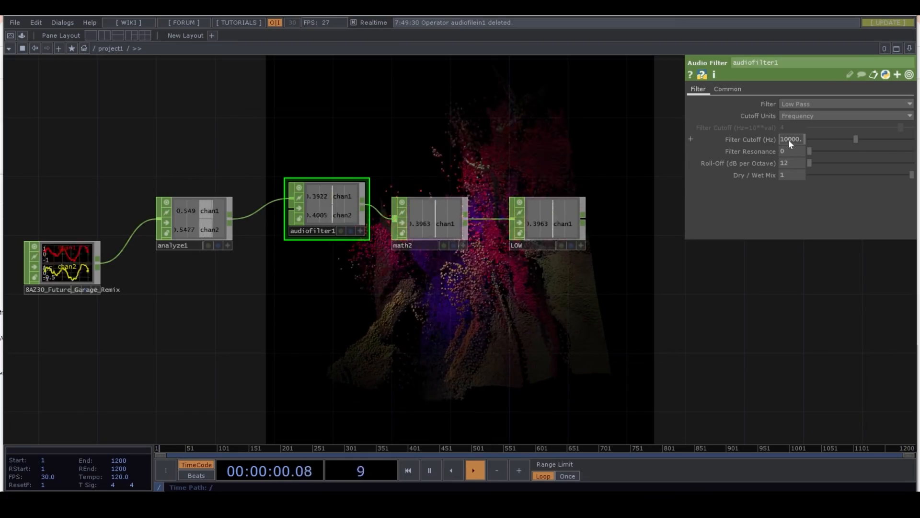
pyautogui.press('Return')
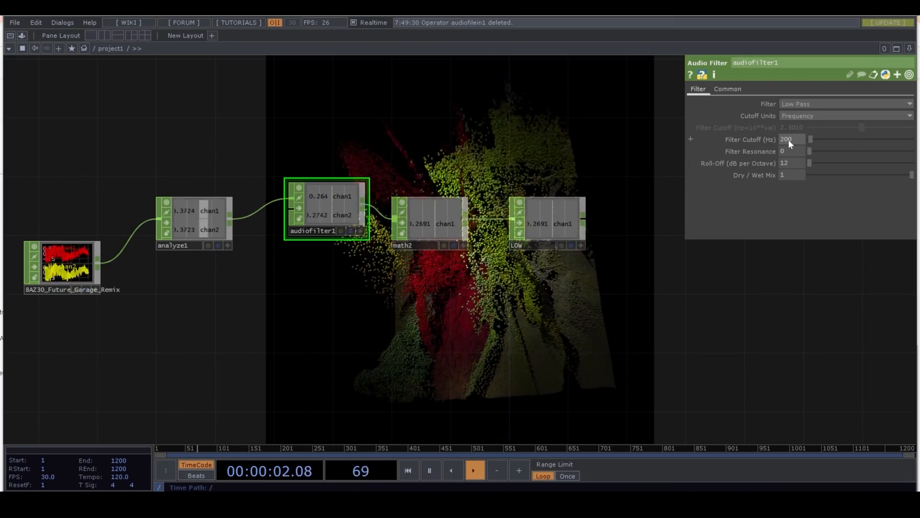
# - Drive both Displace Weight values of displace1 with references to LOW's chan1 channel
pyautogui.scroll(-3, 591, 267)
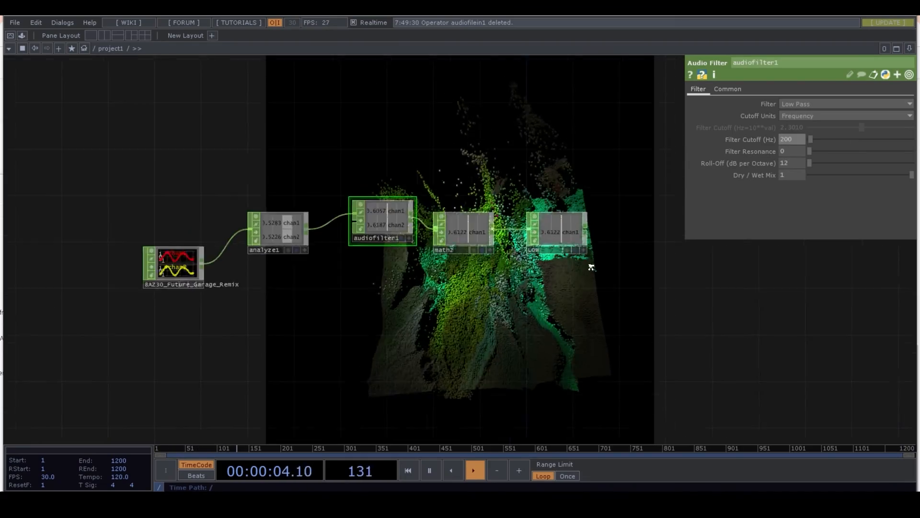
pyautogui.moveTo(630, 271); pyautogui.dragTo(457, 310)
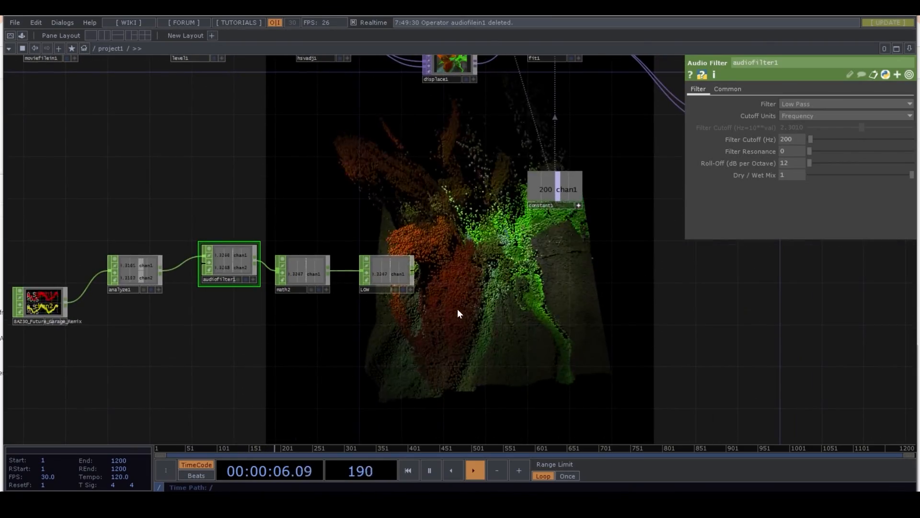
pyautogui.scroll(-2, 457, 308)
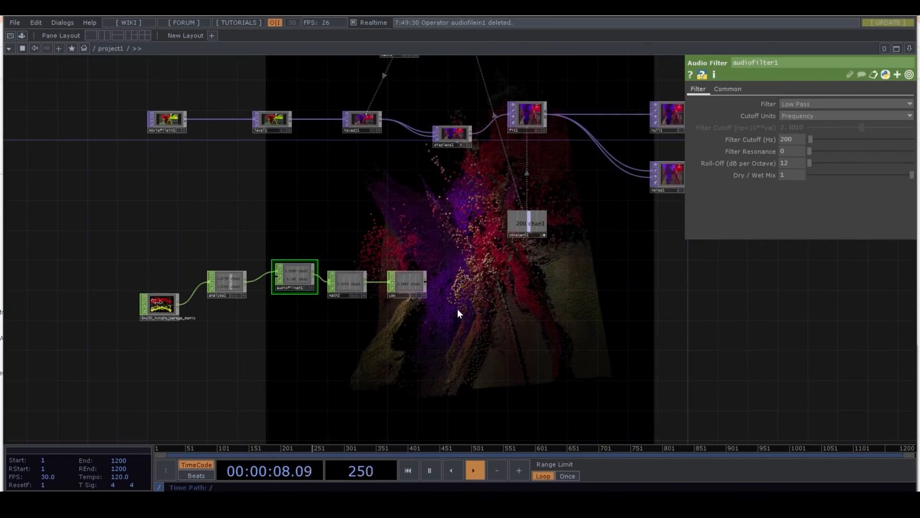
pyautogui.click(458, 139)
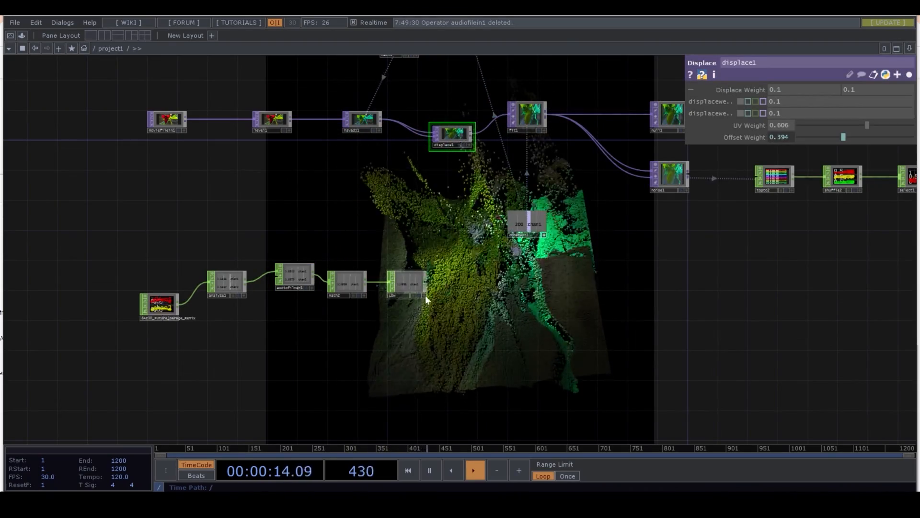
pyautogui.scroll(5, 424, 295)
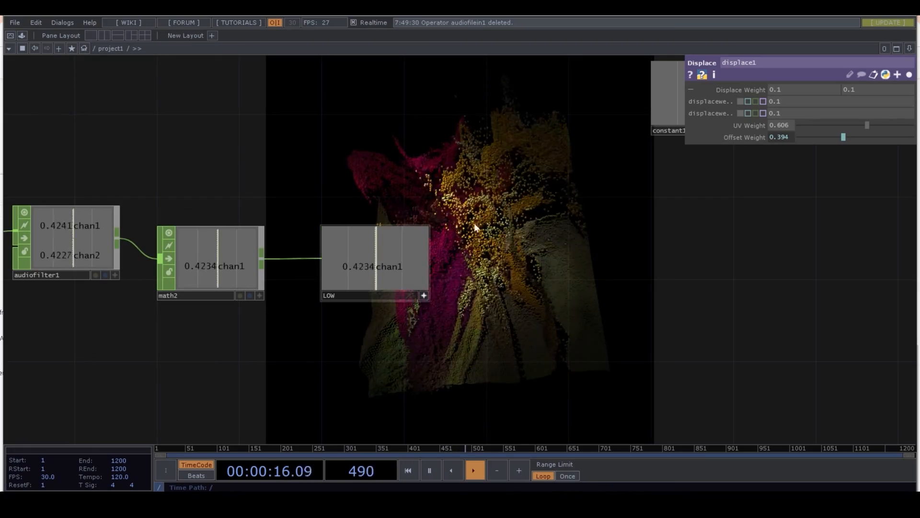
pyautogui.scroll(-5, 480, 199)
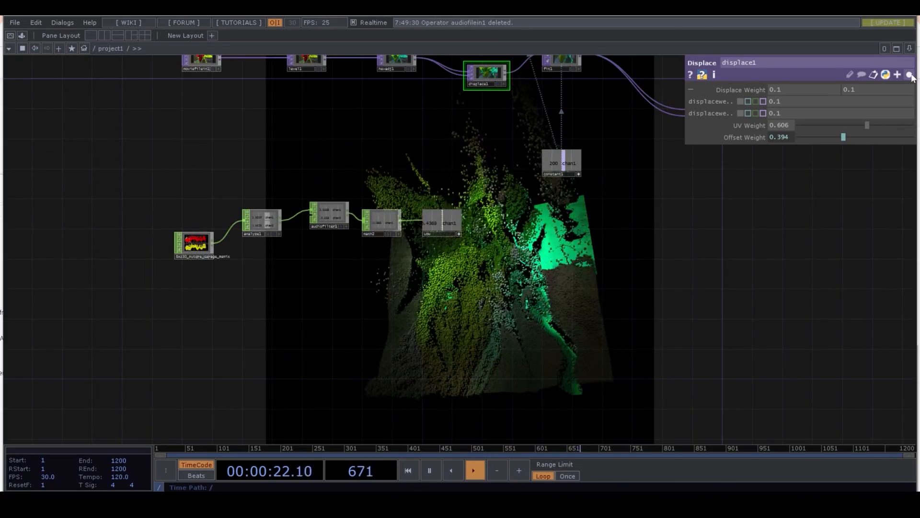
pyautogui.moveTo(838, 100)
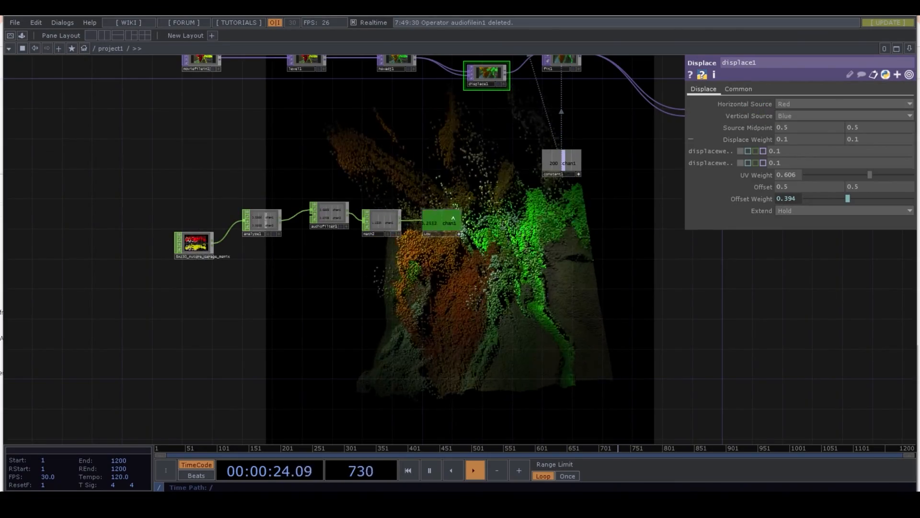
pyautogui.moveTo(448, 223); pyautogui.dragTo(739, 153)
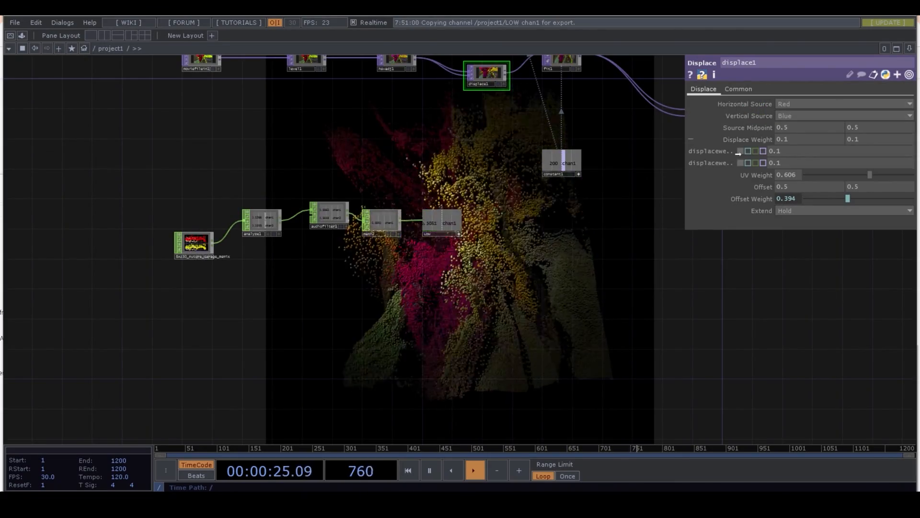
pyautogui.click(772, 136)
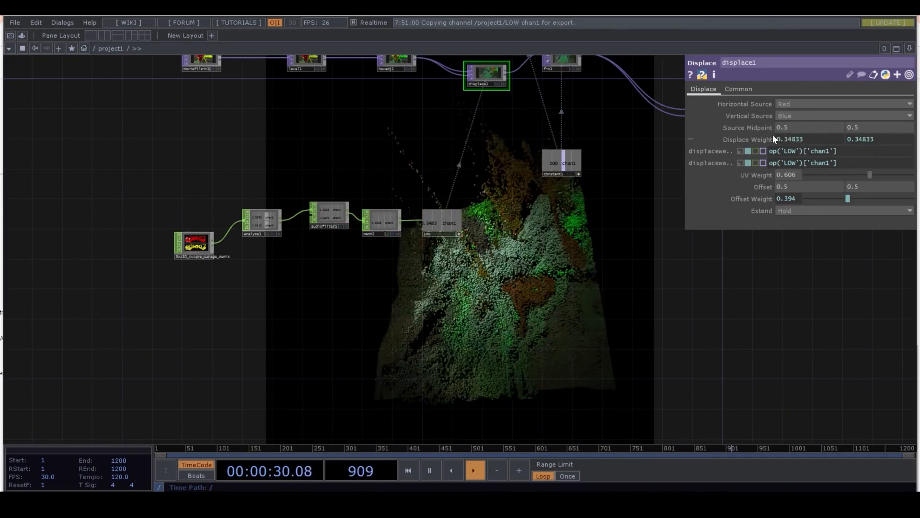
pyautogui.click(909, 74)
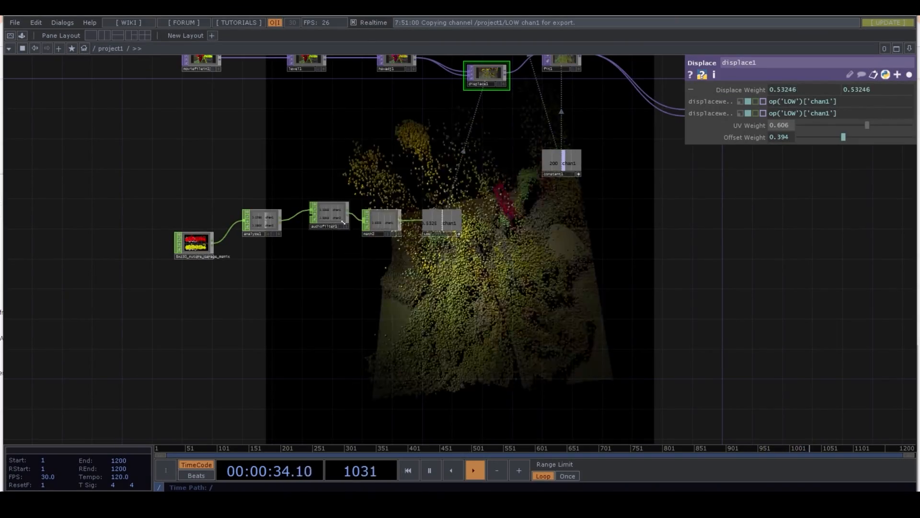
# - Set the Multiply value of math2 to 0.25
pyautogui.scroll(3, 375, 242)
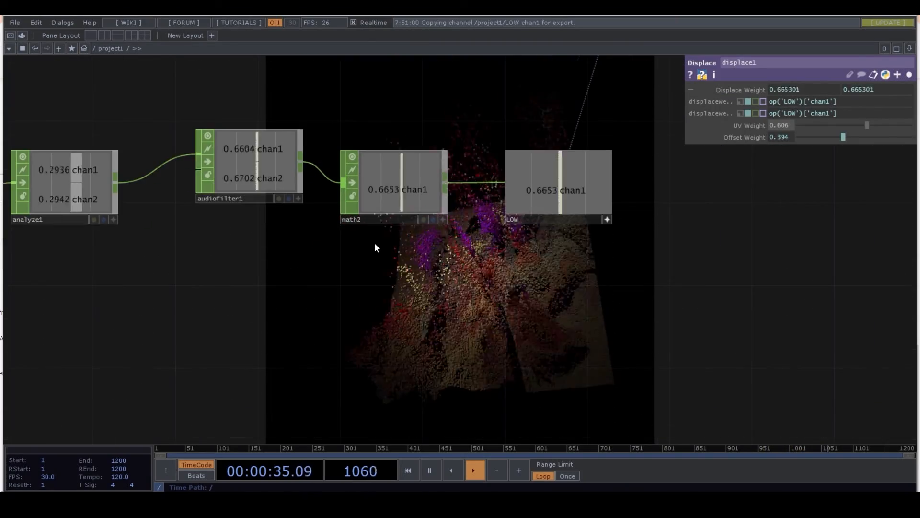
pyautogui.click(404, 188)
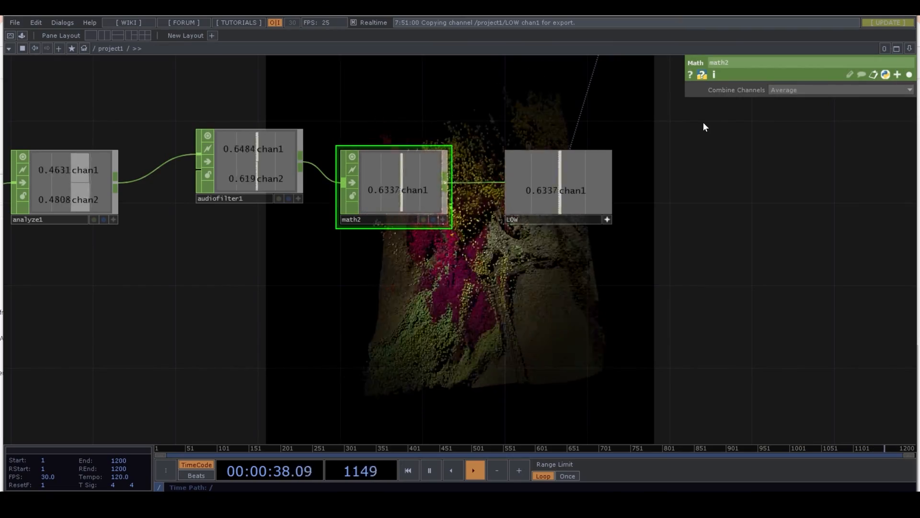
pyautogui.click(909, 74)
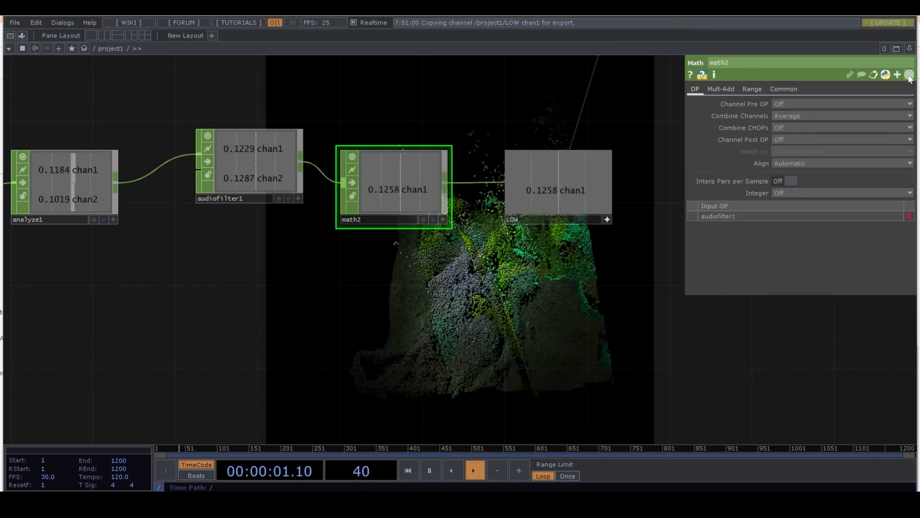
pyautogui.click(719, 89)
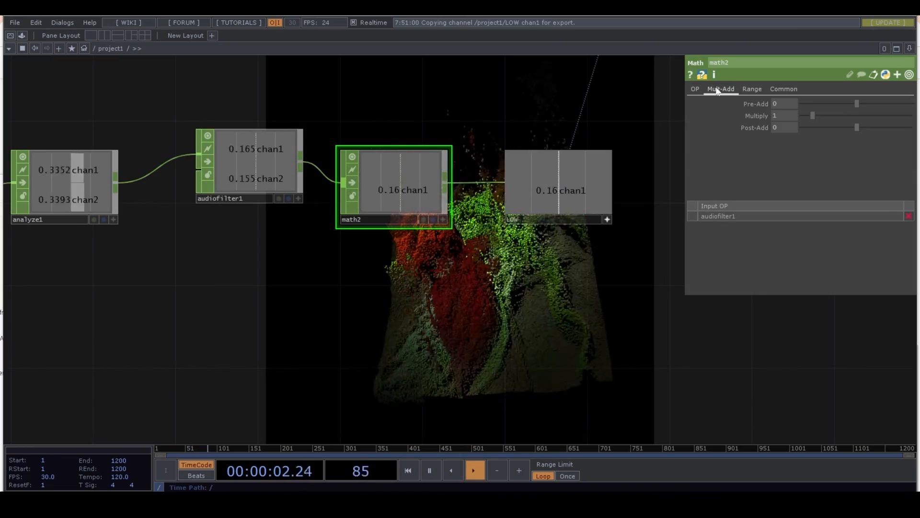
pyautogui.click(809, 116)
pyautogui.moveTo(808, 116); pyautogui.dragTo(804, 115)
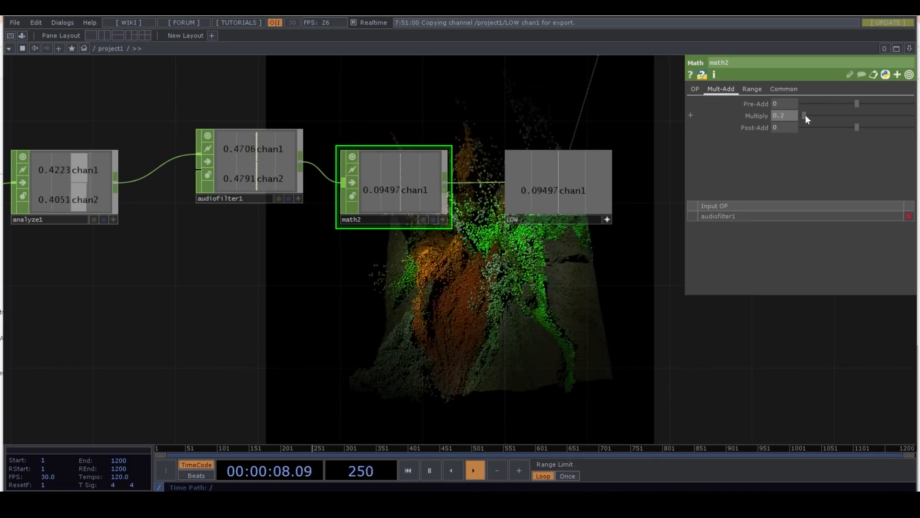
pyautogui.moveTo(806, 115); pyautogui.dragTo(806, 115)
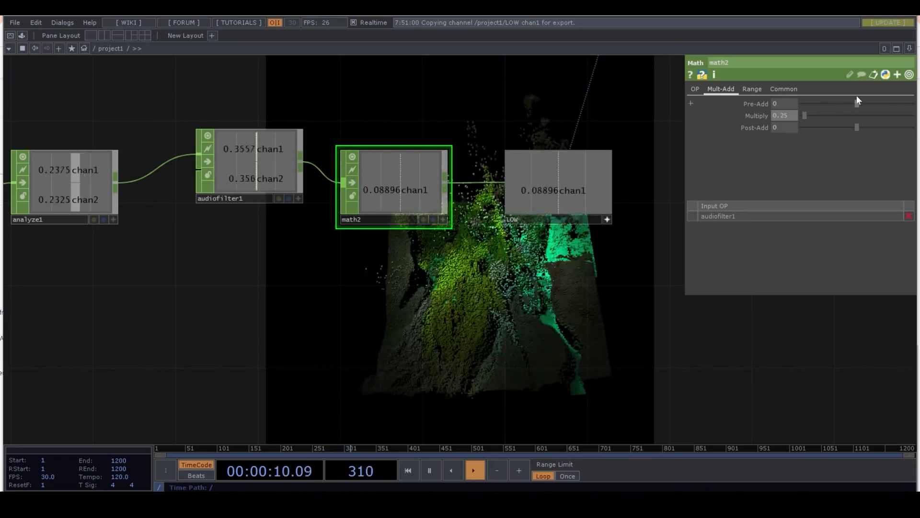
pyautogui.click(909, 74)
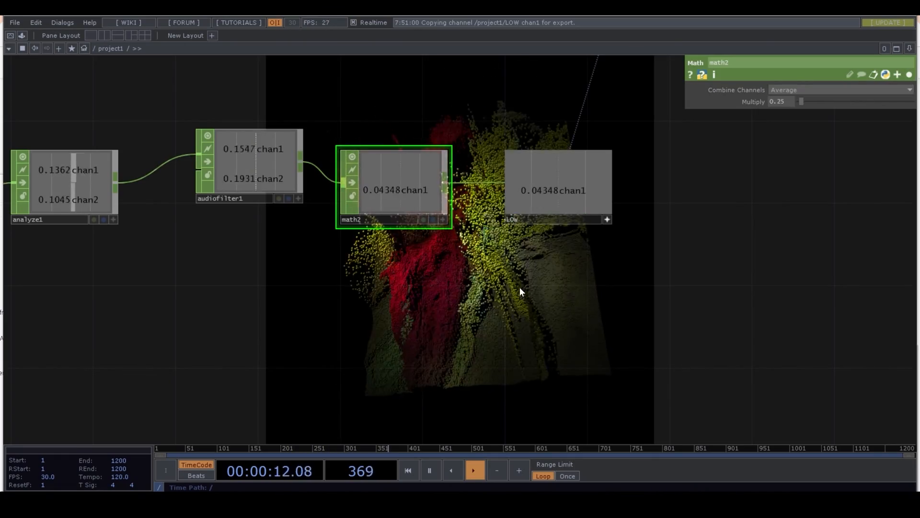
# - Add an Audio Device Out CHOP below analyze1 and feed it from the audio file's output
pyautogui.scroll(-5, 519, 286)
pyautogui.moveTo(402, 340); pyautogui.dragTo(368, 268)
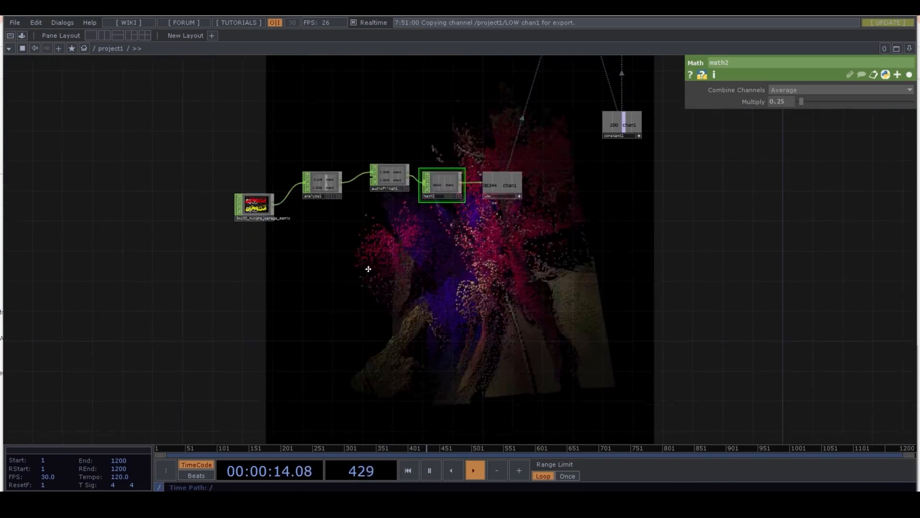
pyautogui.press('Tab')
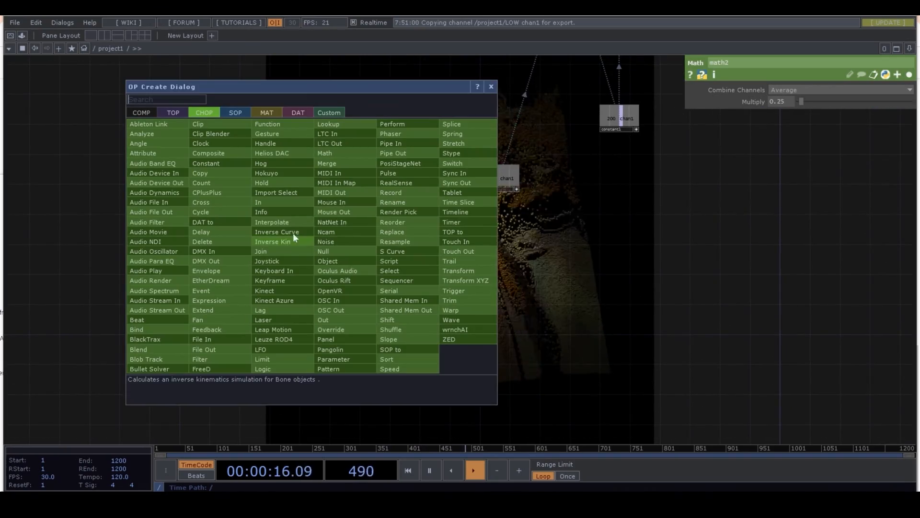
pyautogui.click(181, 185)
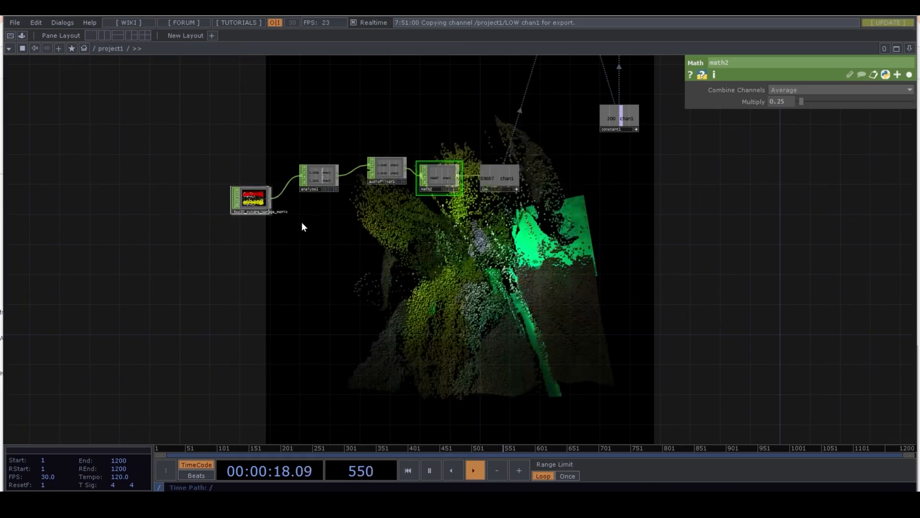
pyautogui.click(343, 249)
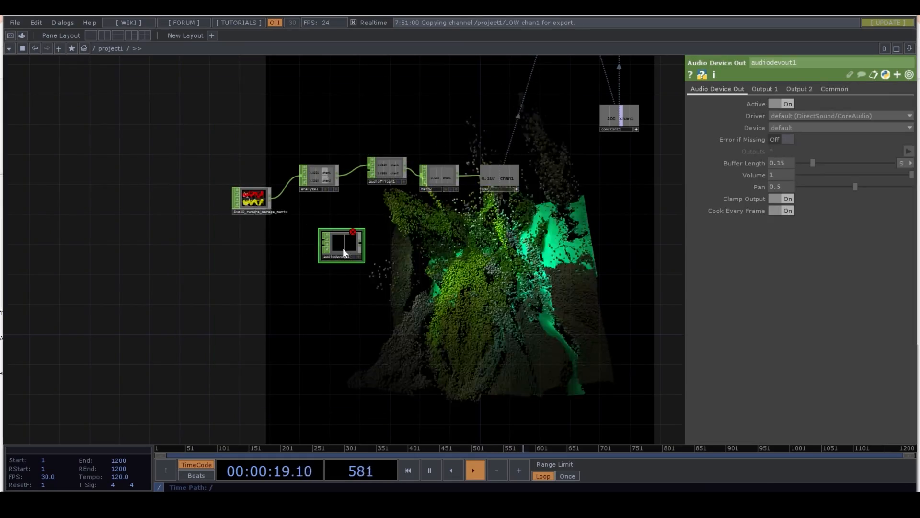
pyautogui.click(271, 198)
pyautogui.click(312, 235)
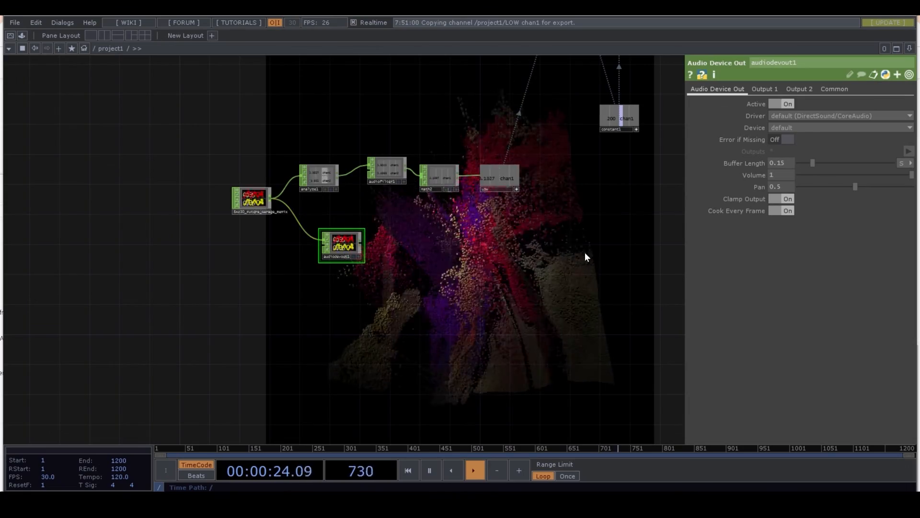
pyautogui.click(910, 75)
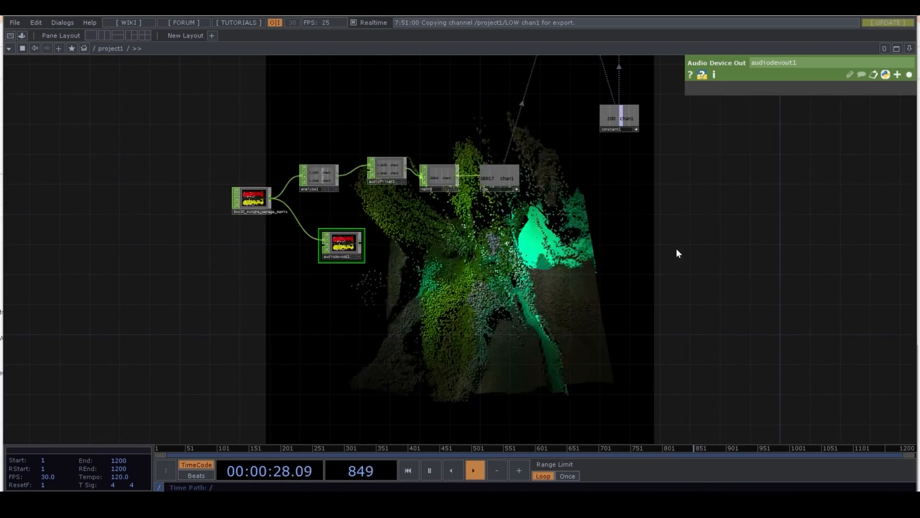
# - Drive the Frequency of lfo1 with a CHOP reference to LOW's chan1 channel, and show all of the LFO's parameters
pyautogui.moveTo(620, 252); pyautogui.dragTo(465, 329)
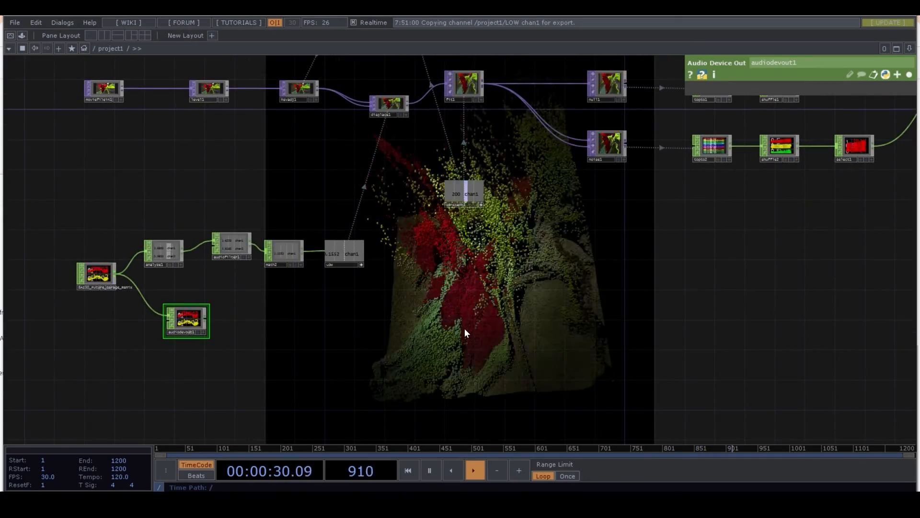
pyautogui.scroll(-2, 465, 329)
pyautogui.scroll(-2, 465, 329)
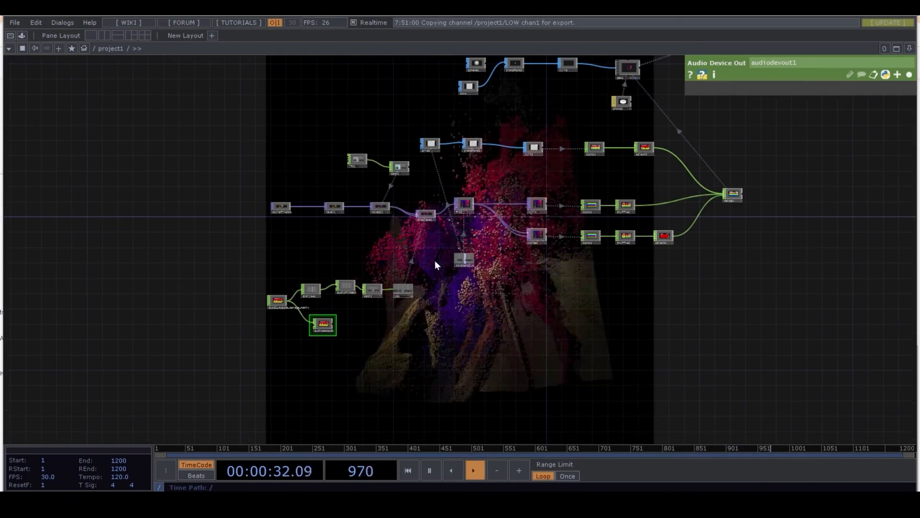
pyautogui.scroll(5, 369, 218)
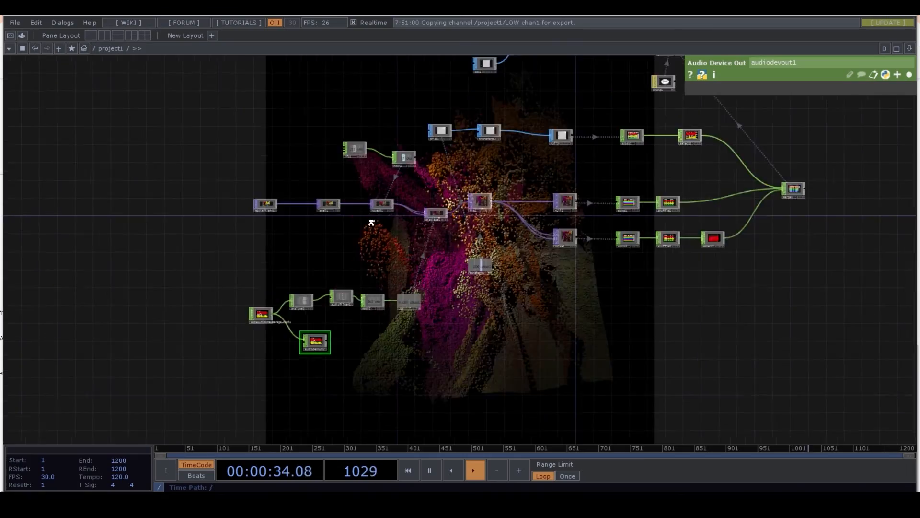
pyautogui.moveTo(444, 194); pyautogui.dragTo(382, 325)
pyautogui.scroll(-5, 401, 213)
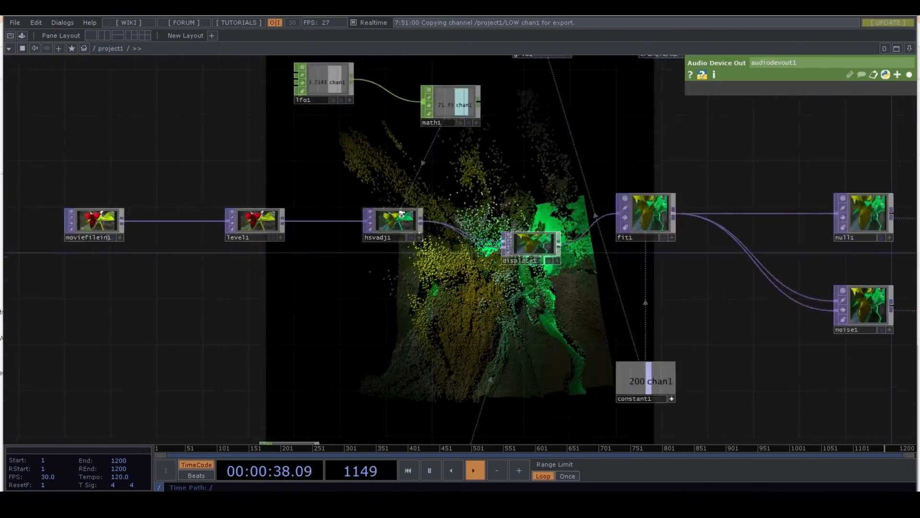
pyautogui.click(342, 98)
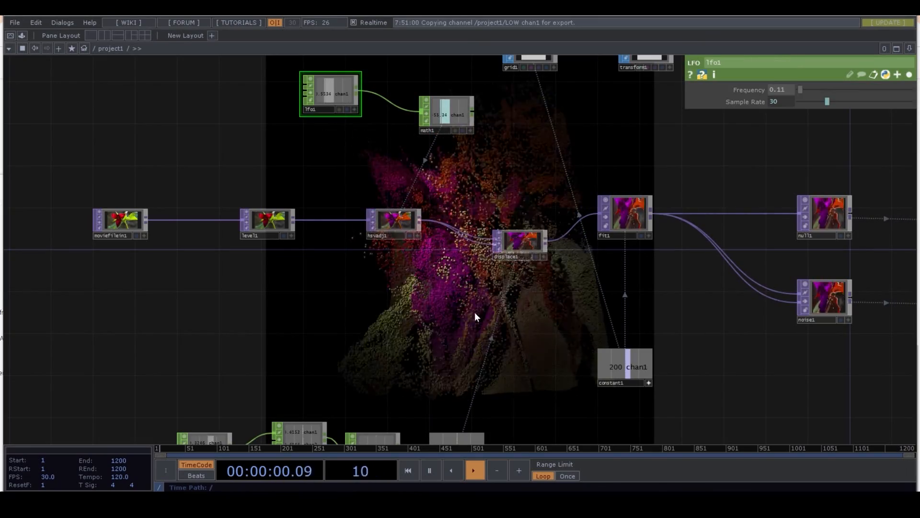
pyautogui.moveTo(493, 350); pyautogui.dragTo(447, 151)
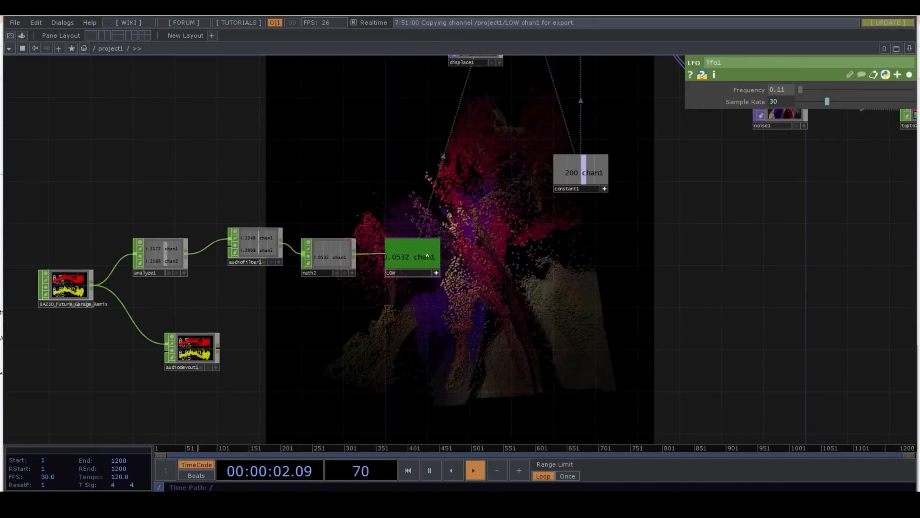
pyautogui.moveTo(792, 84); pyautogui.dragTo(777, 88)
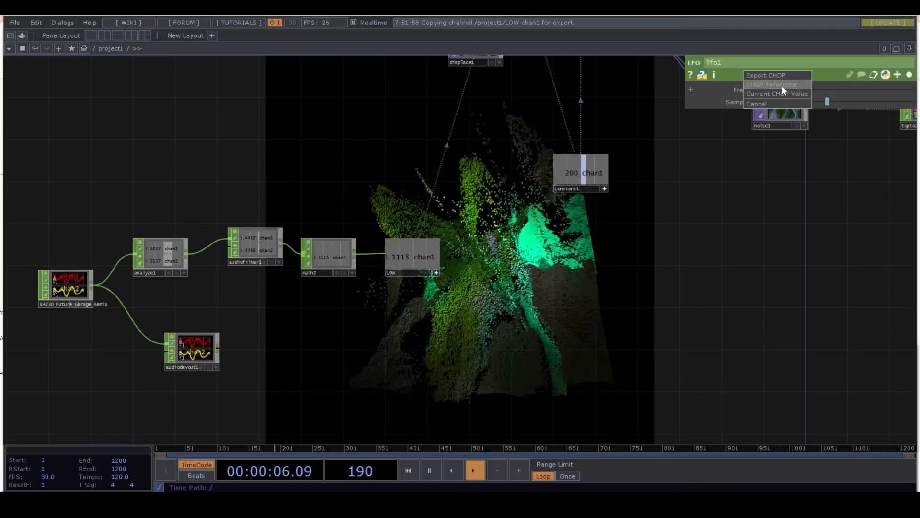
pyautogui.click(782, 85)
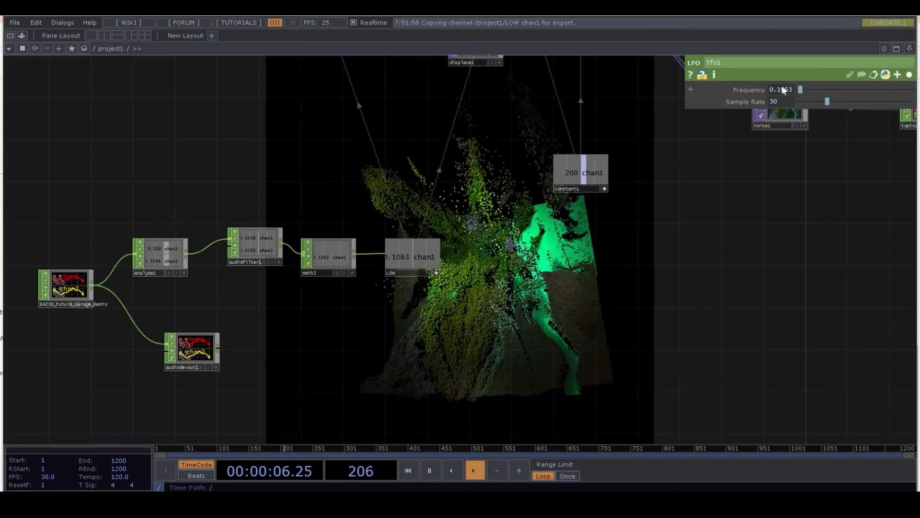
pyautogui.click(910, 75)
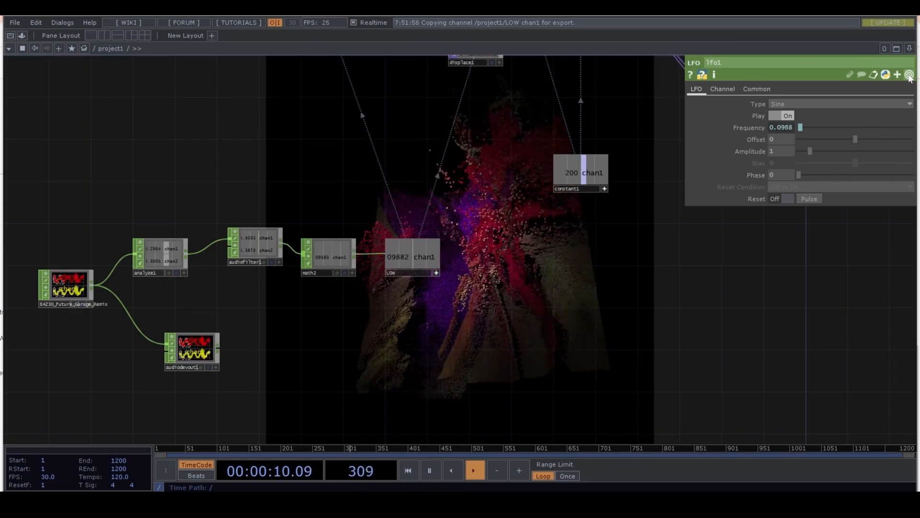